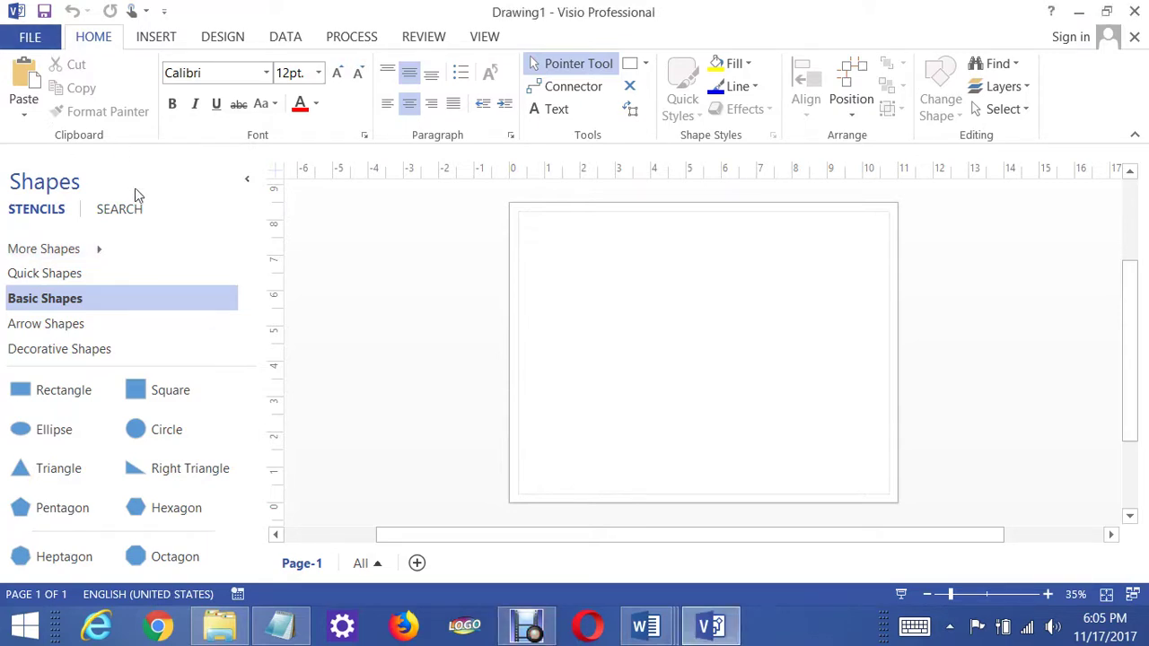
Step: Create a new drawing from the Crow's Foot Database Notation template, dismissing the HP Solution Center window
click(61, 118)
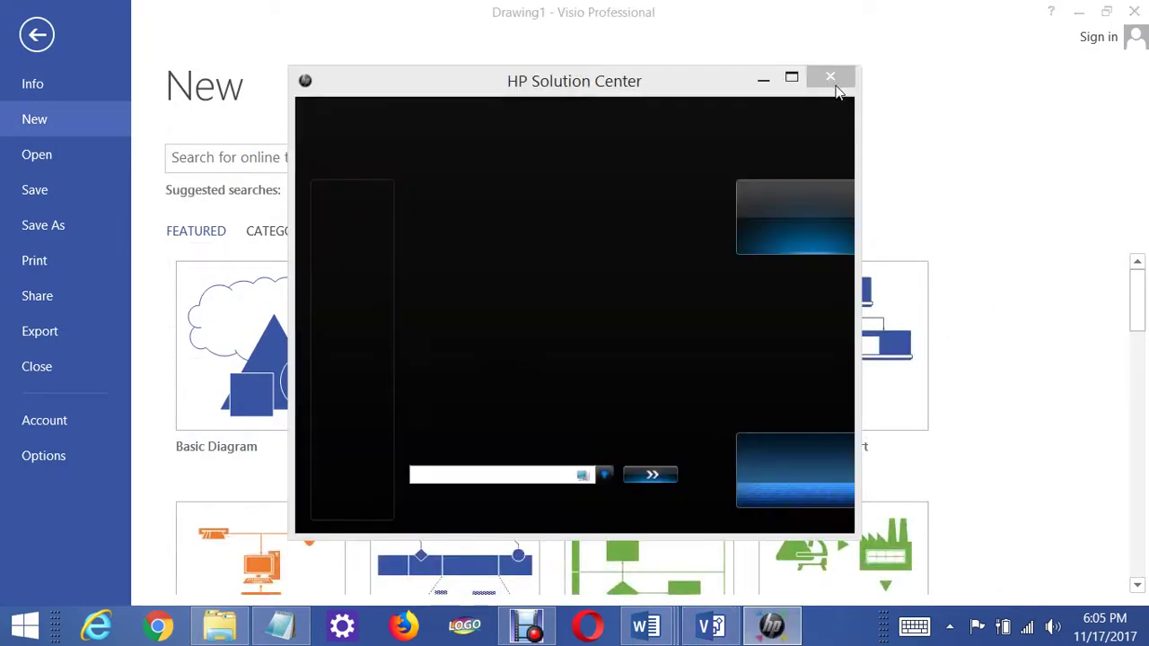
click(837, 92)
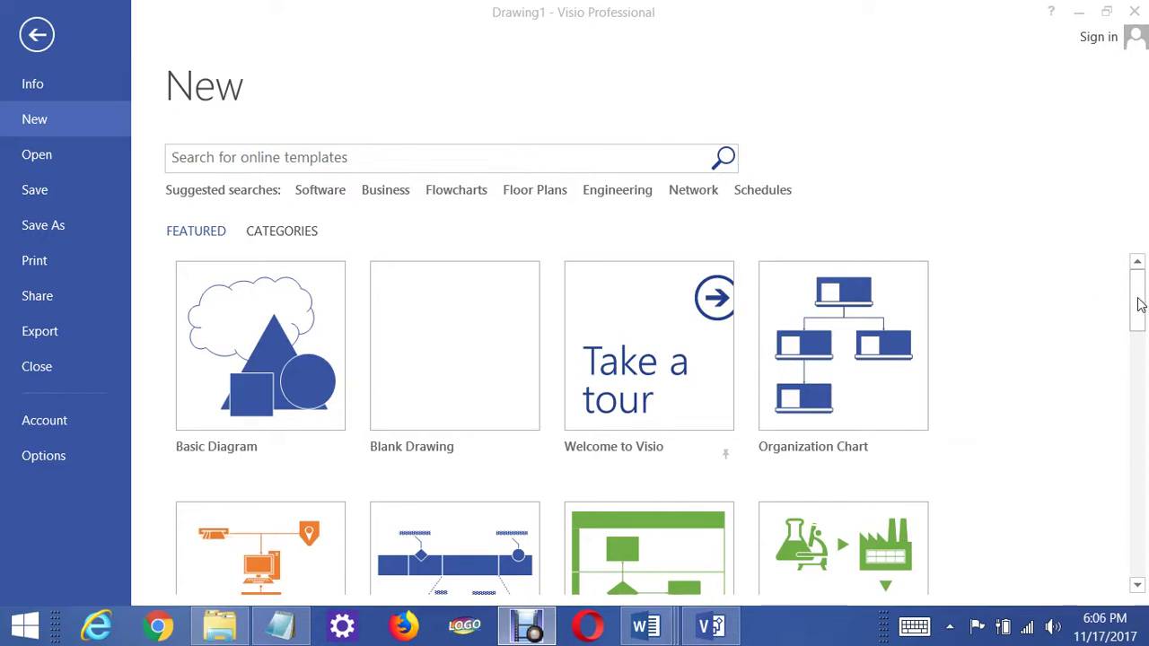
drag(1138, 330, 1117, 404)
click(844, 377)
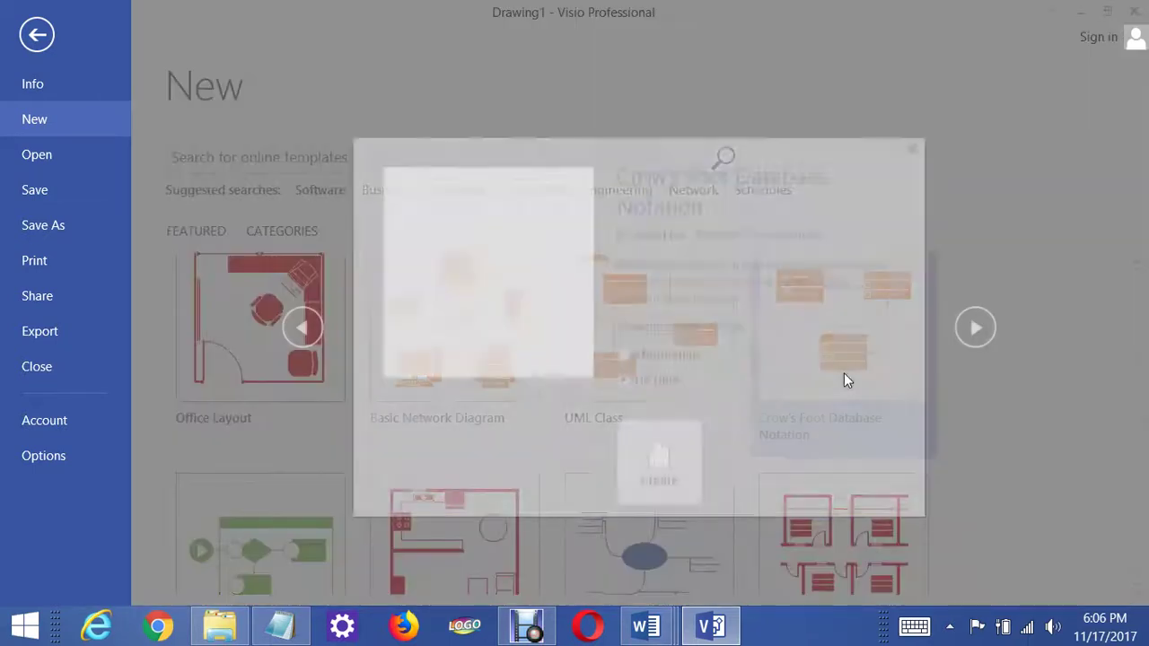
click(661, 476)
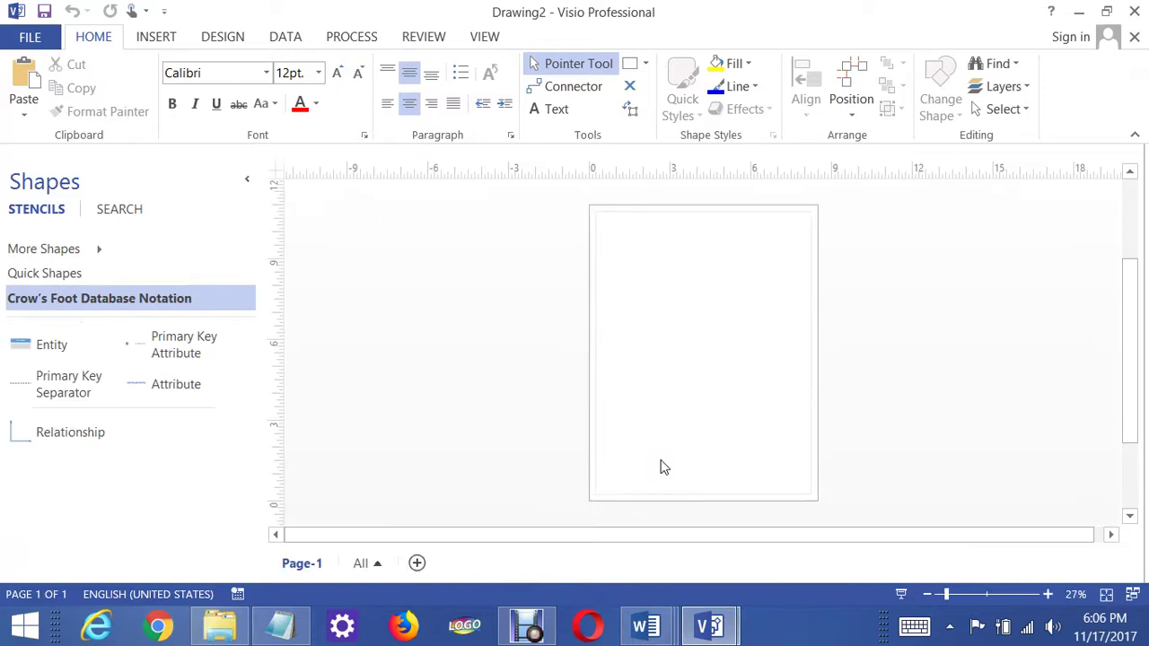
Step: Change the drawing page's orientation to landscape
click(176, 384)
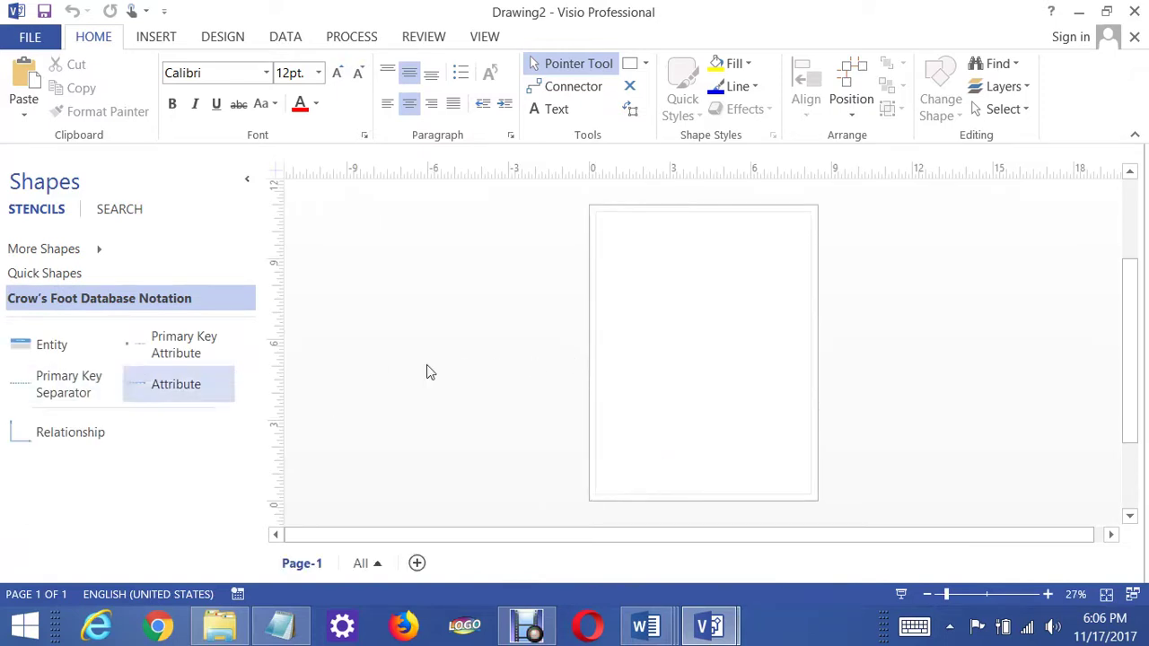
click(222, 36)
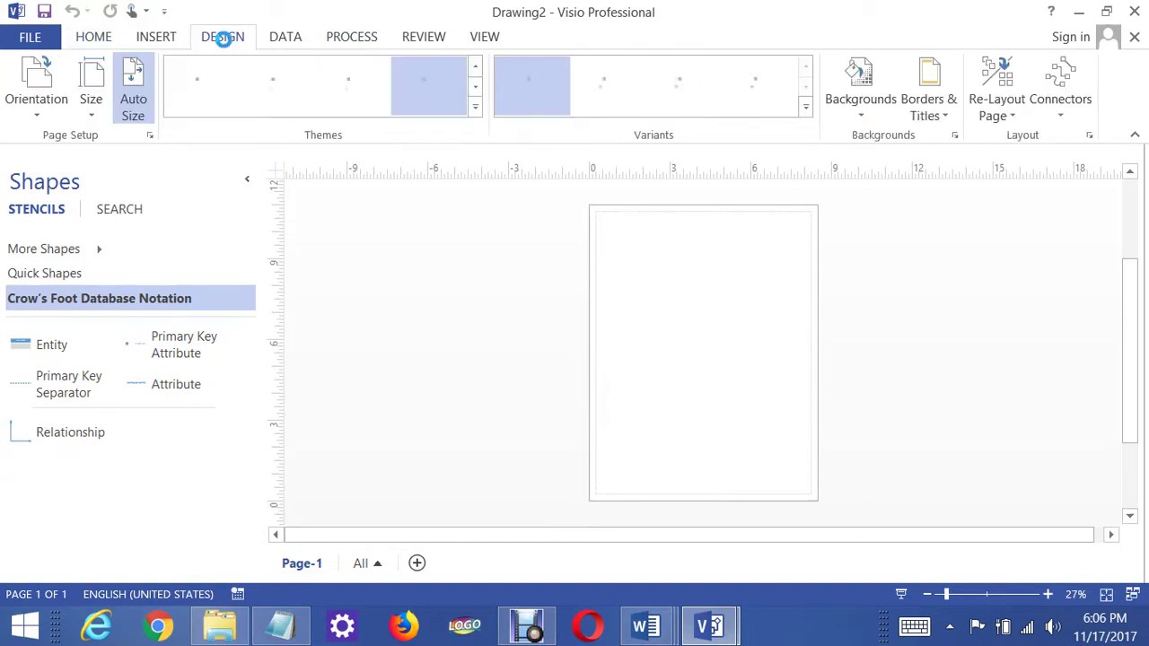
click(39, 115)
click(87, 198)
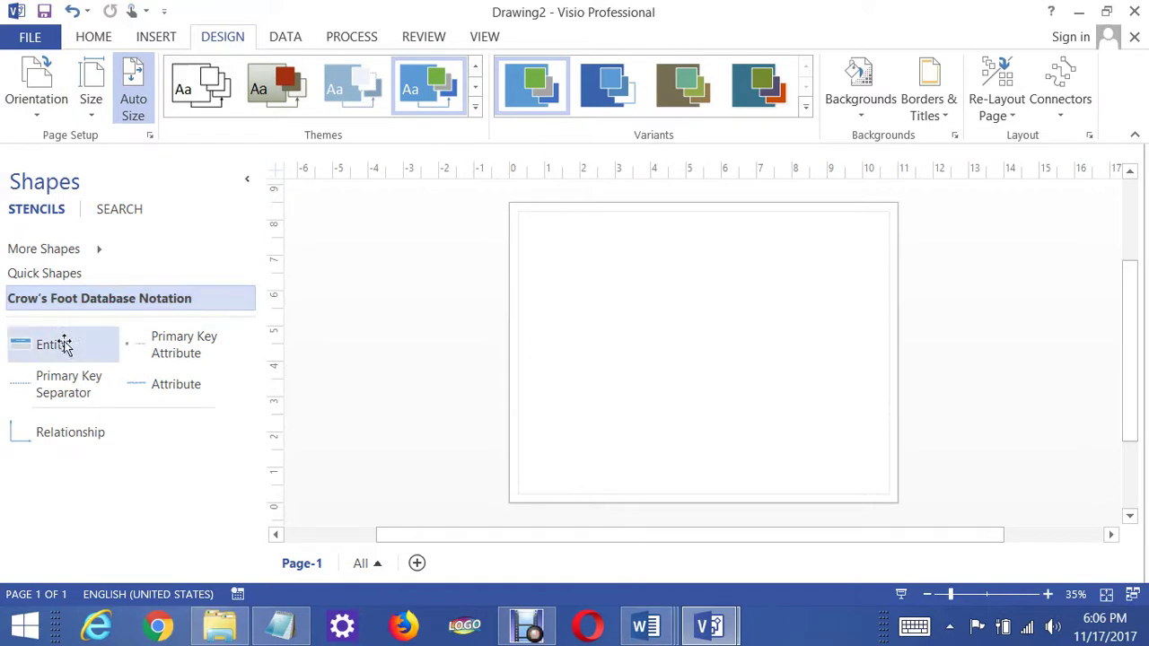
Step: Place an Entity shape in the upper-left part of the page and name it Engagement
drag(31, 353, 591, 275)
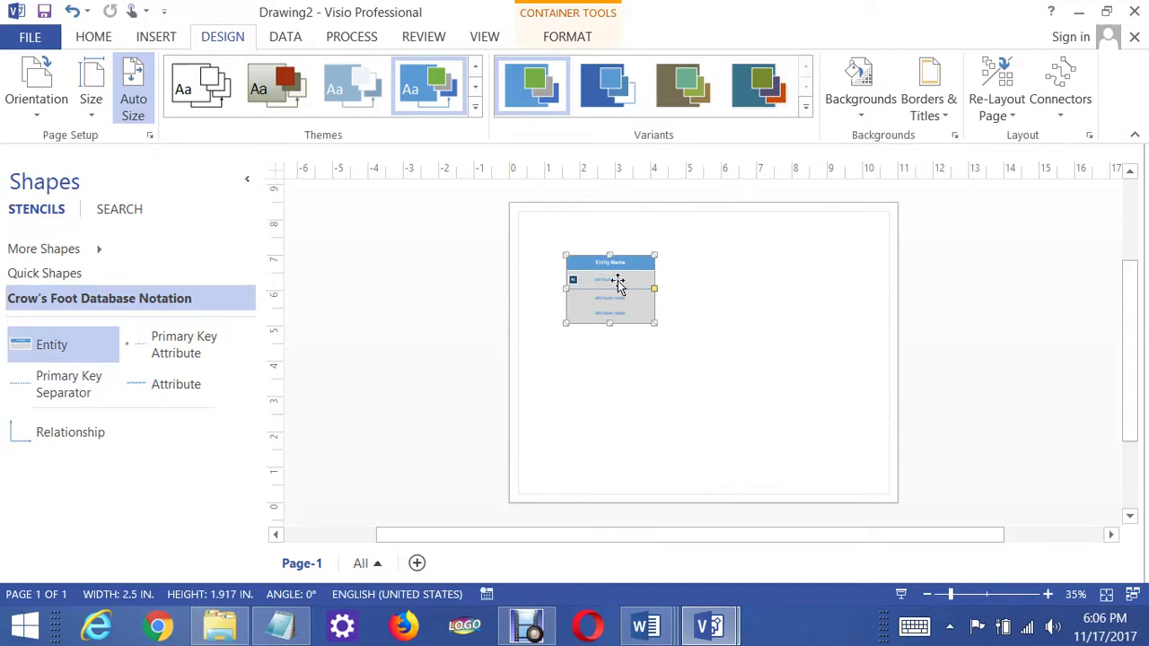
click(1048, 594)
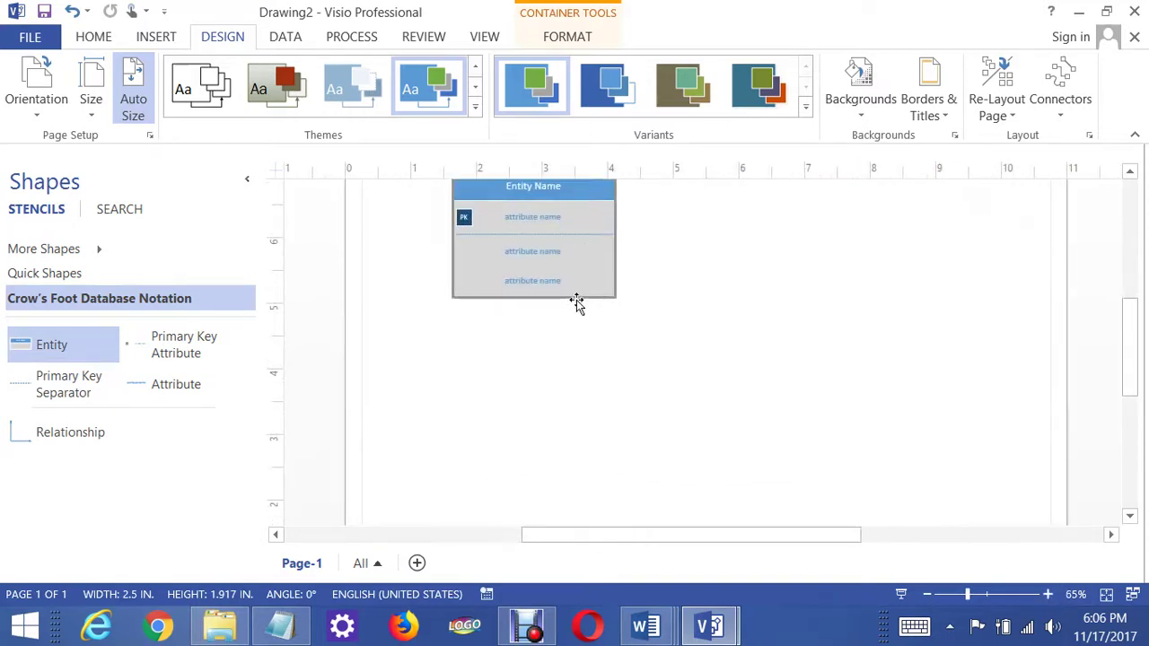
click(540, 192)
double_click(541, 188)
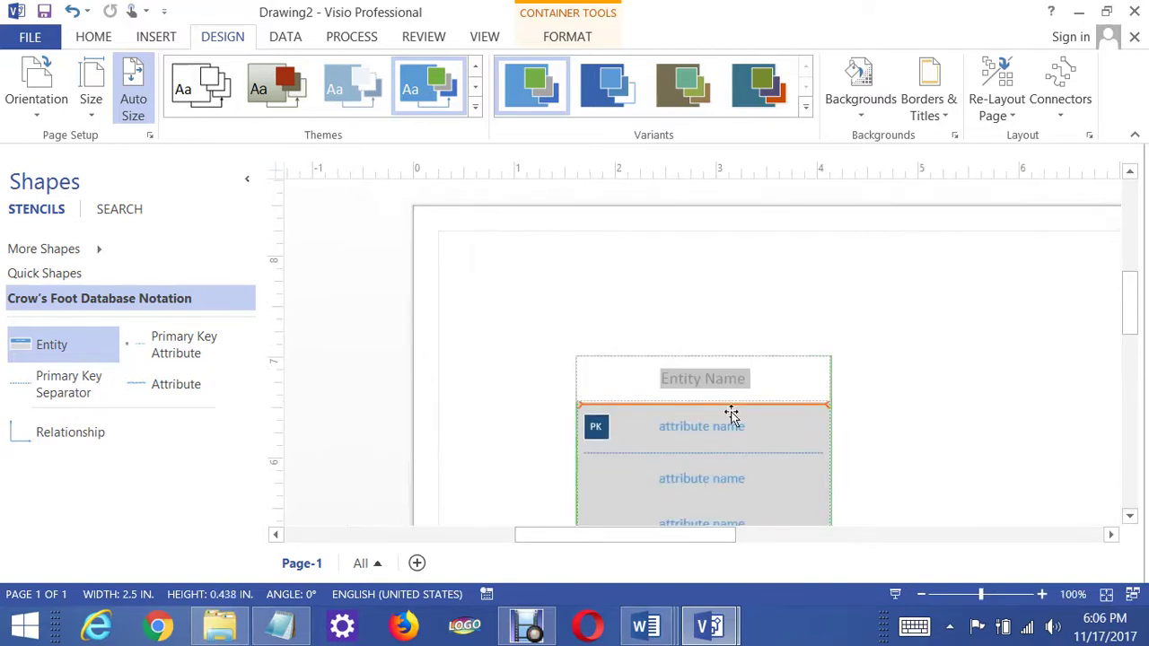
text(Engagement)
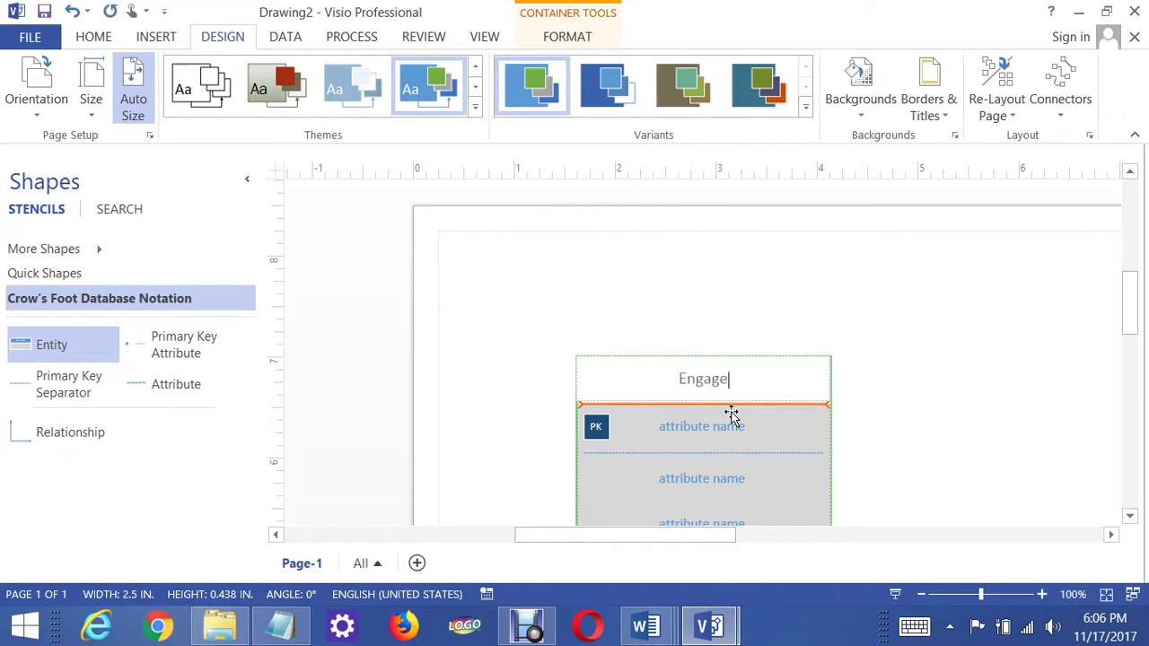
click(934, 341)
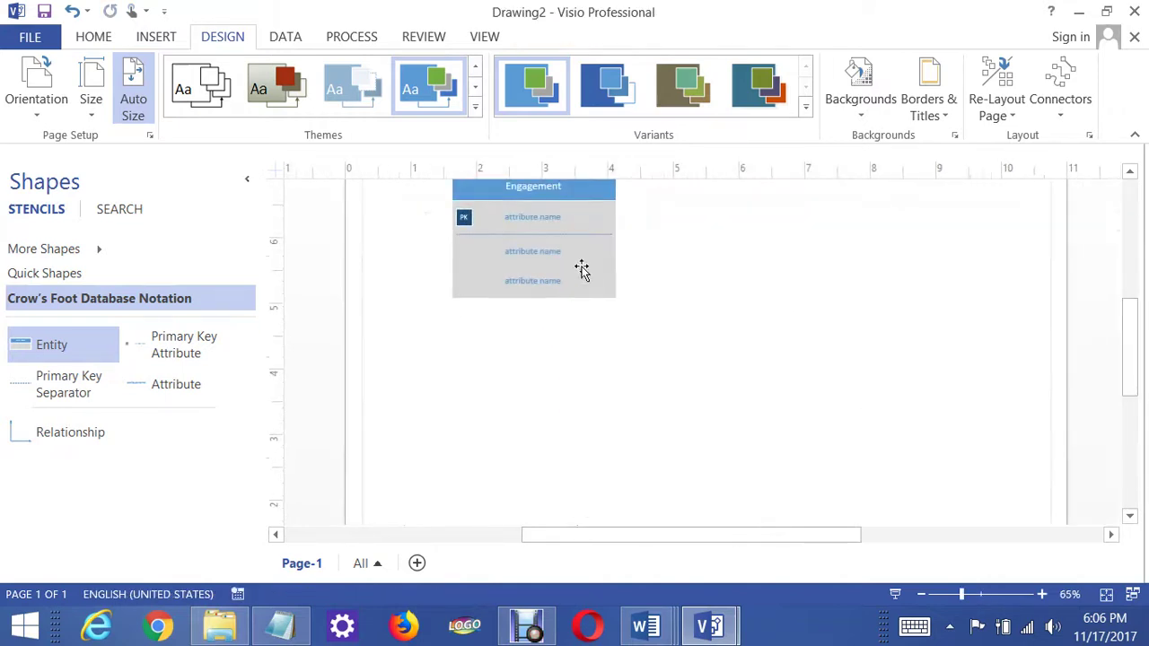
Step: Name the Engagement entity's primary key attribute EngagementID and shift the entity slightly to the left
double_click(558, 219)
text(EngagementID)
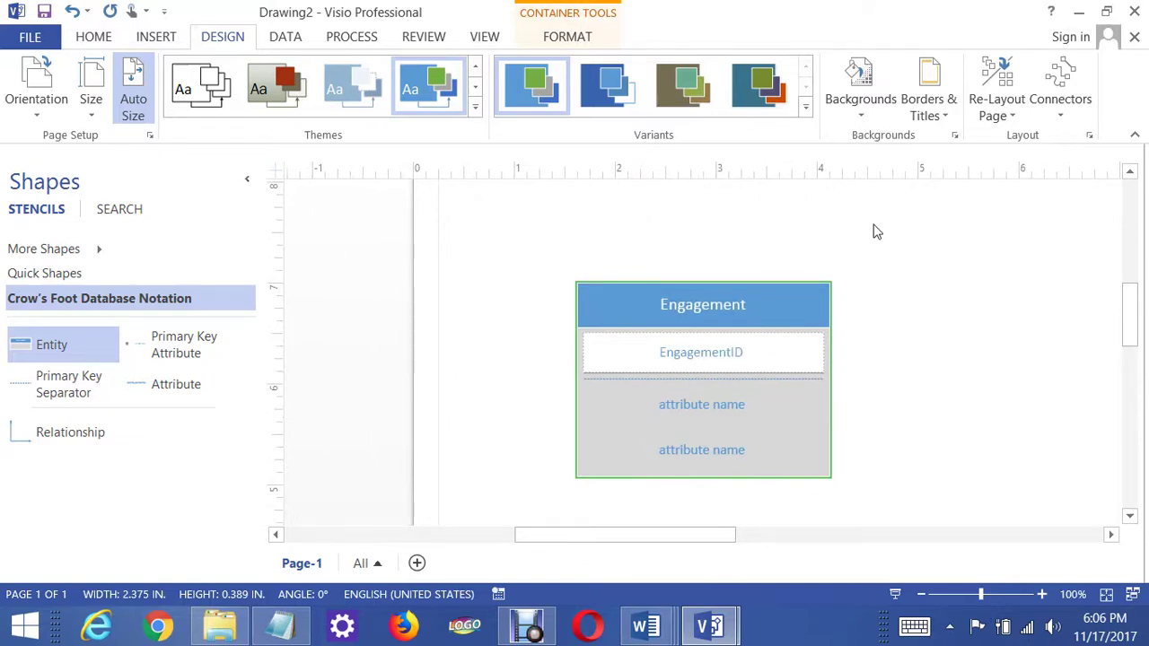
click(964, 254)
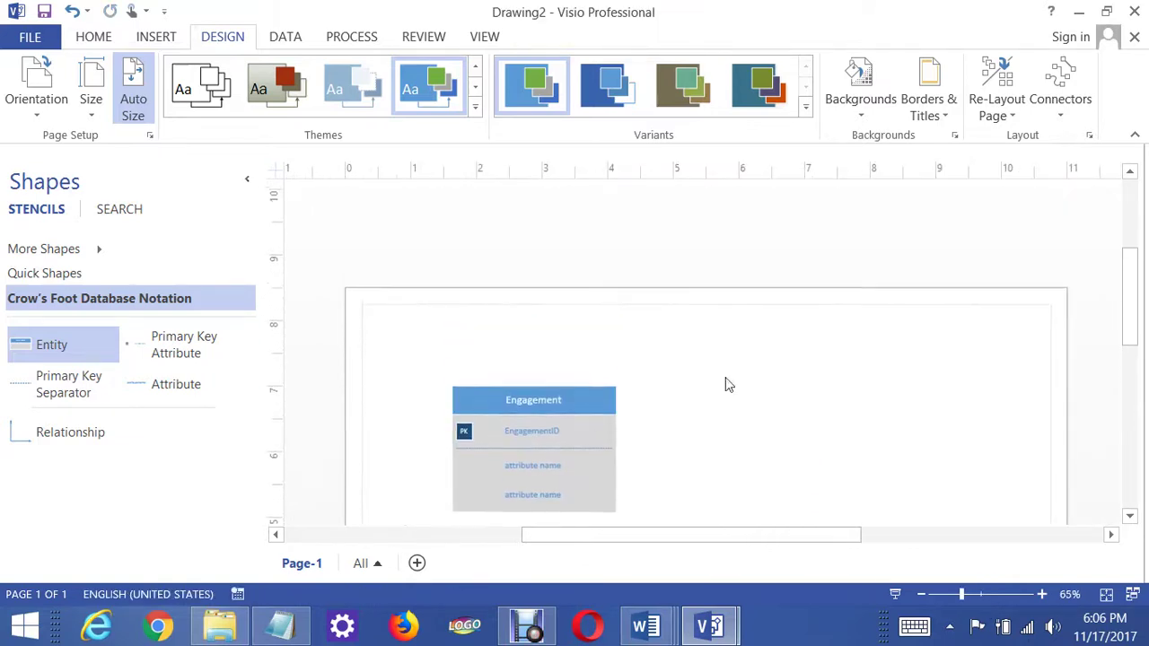
mouse_move(526, 403)
mouse_down()
mouse_move(519, 391)
mouse_move(521, 404)
mouse_up()
click(678, 398)
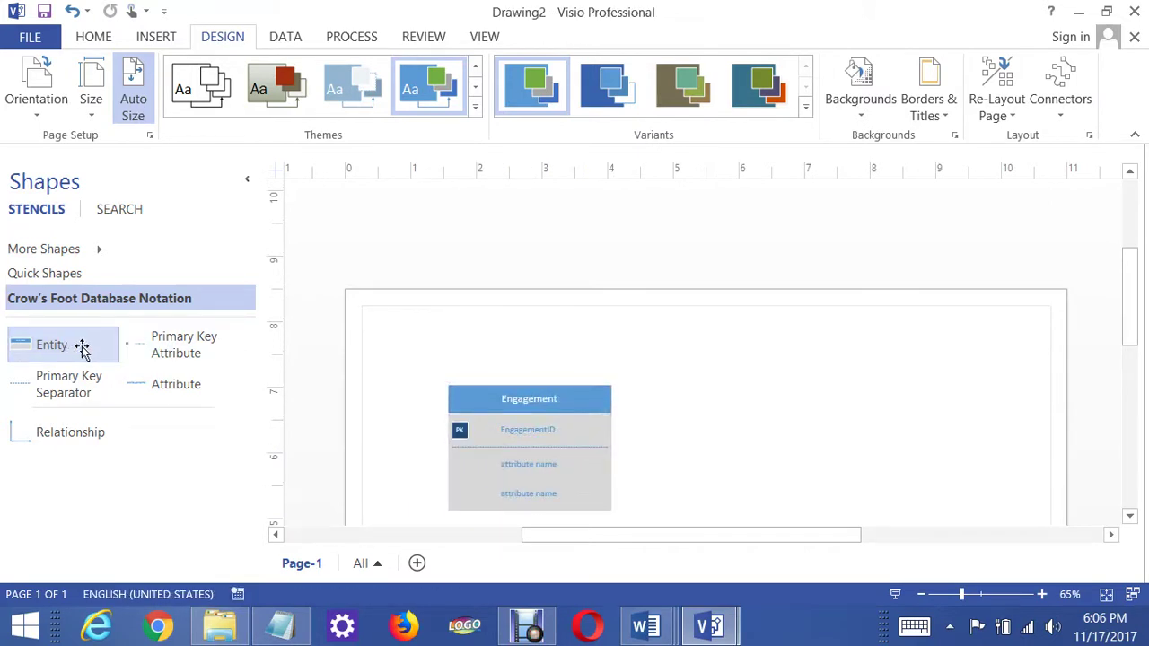
Step: Place a second Entity shape to the right of Engagement and name it Employee
drag(72, 350, 826, 400)
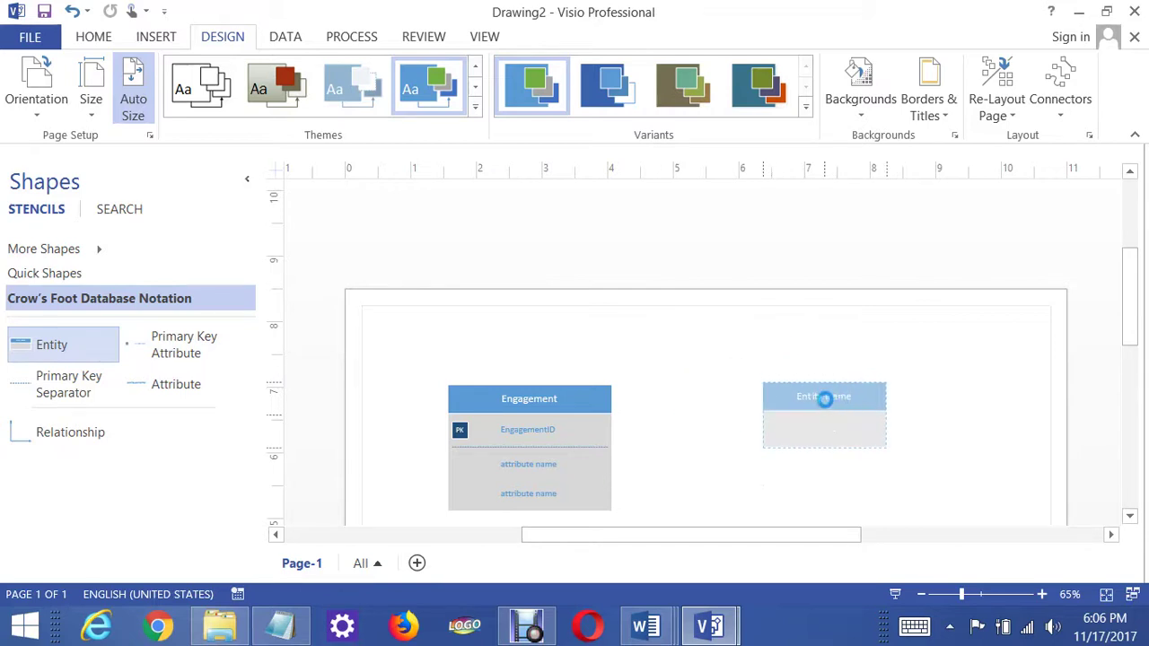
double_click(848, 403)
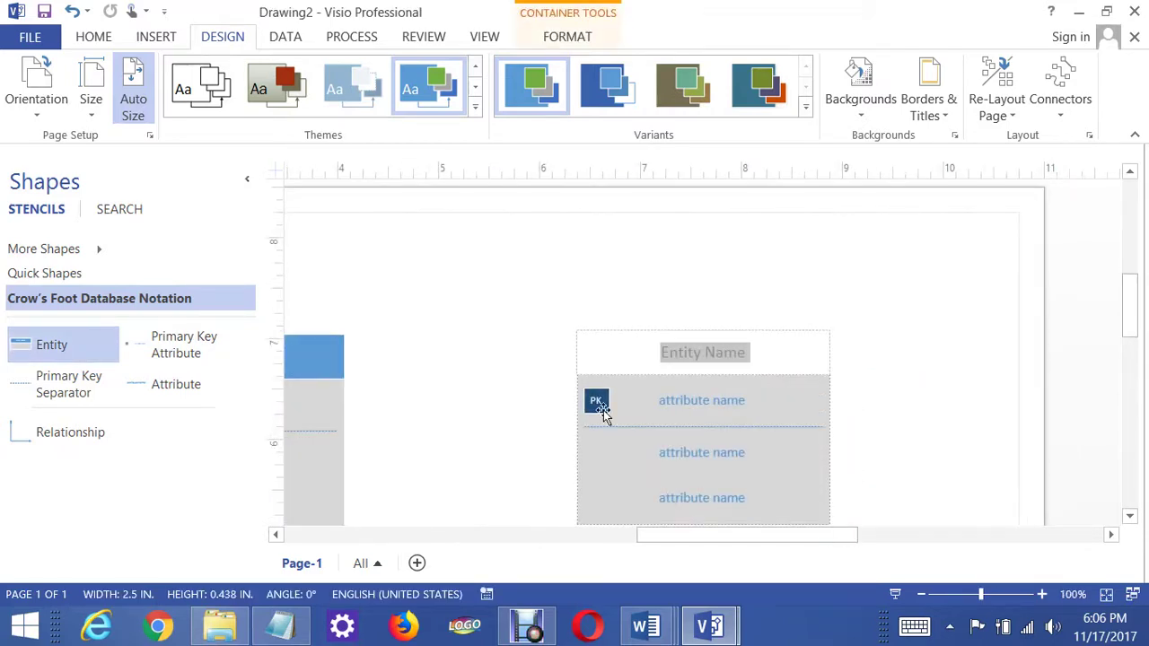
text(Employe)
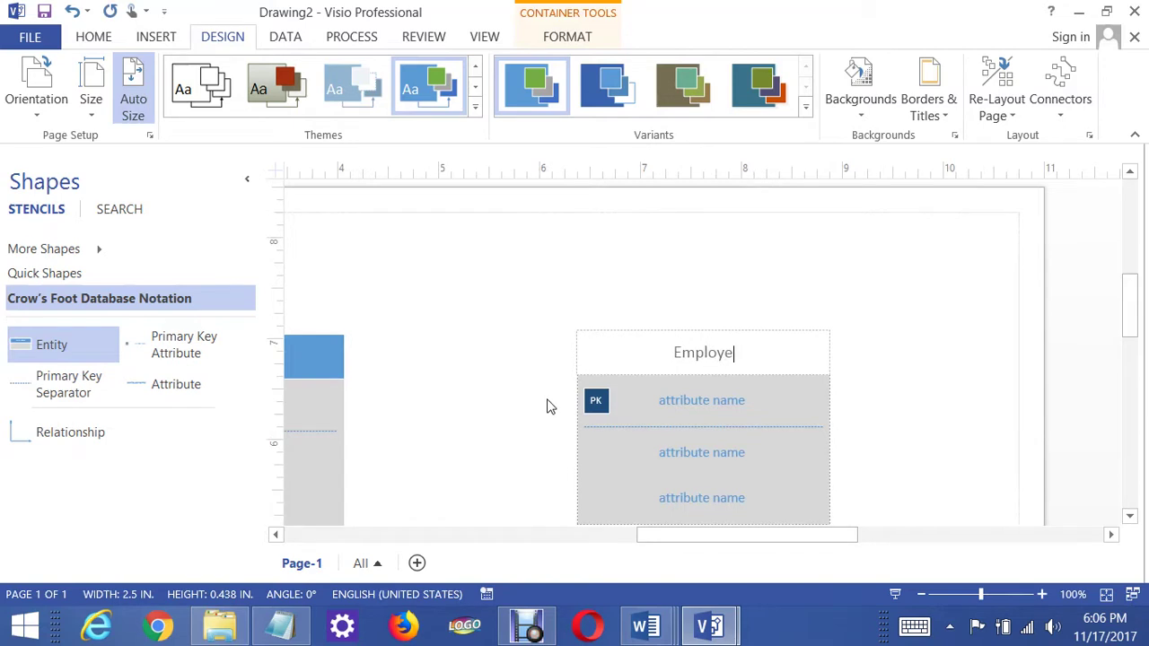
text(e)
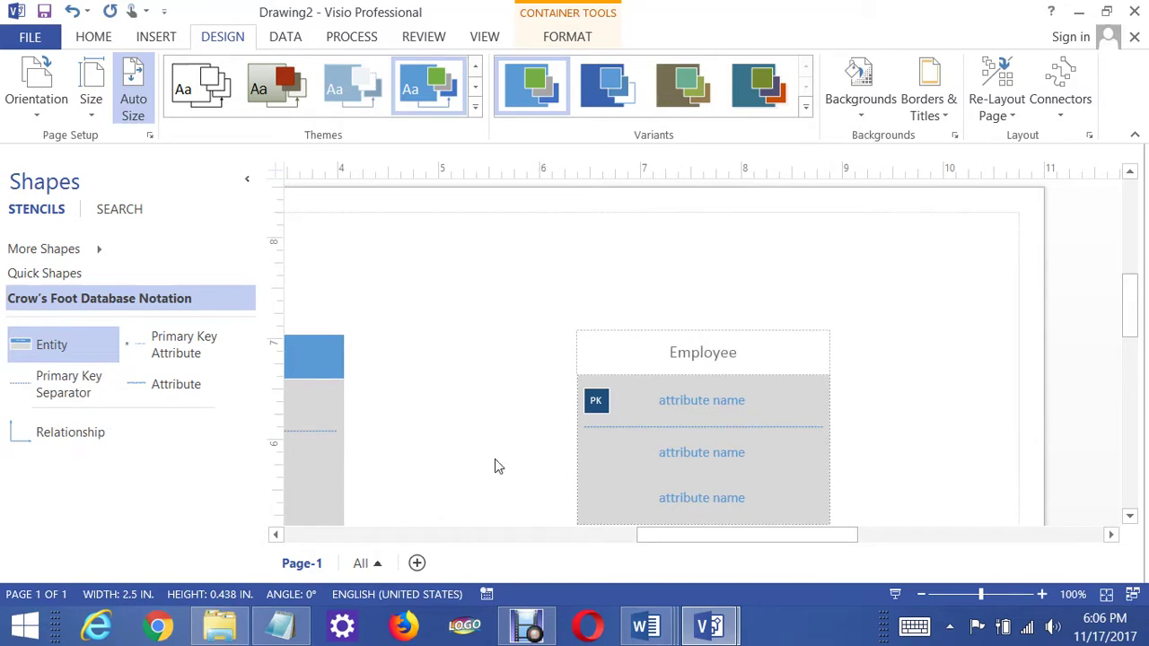
Step: Name the Employee entity's primary key attribute EmployeeID
click(736, 398)
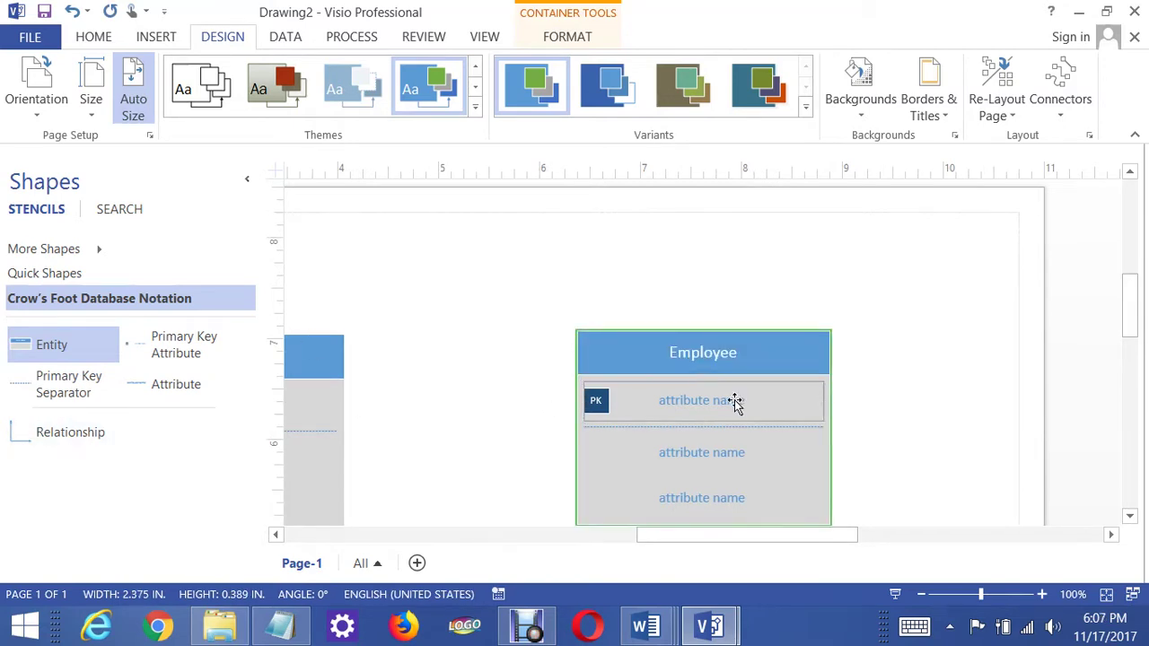
click(735, 401)
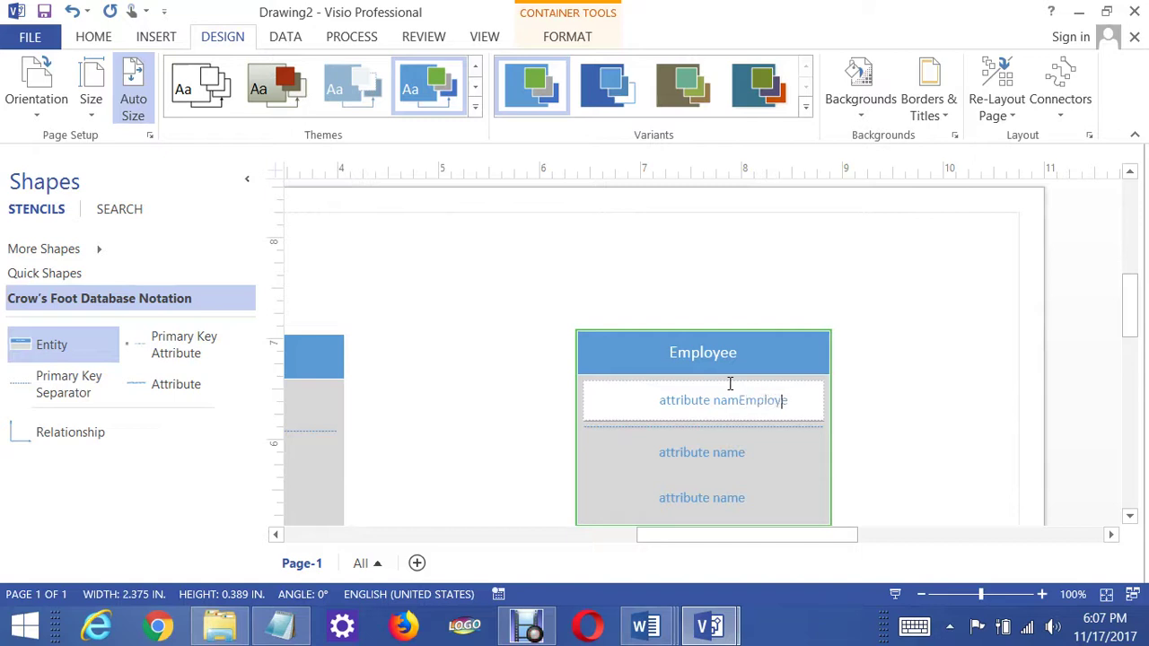
key(ctrl+BackSpace)
key(ctrl+BackSpace)
key(Delete)
text(mployeeID)
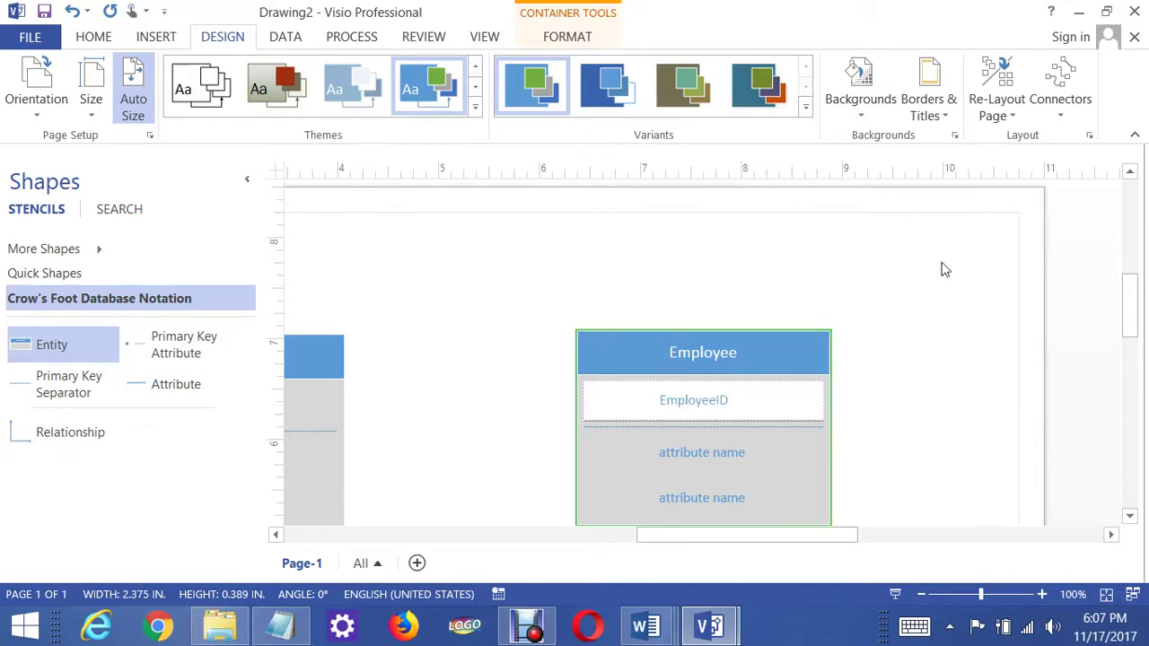
click(903, 326)
Step: Reposition the Engagement and Employee entities level with each other, leaving a wide gap between them
drag(782, 351, 947, 351)
drag(778, 536, 694, 538)
drag(546, 369, 495, 314)
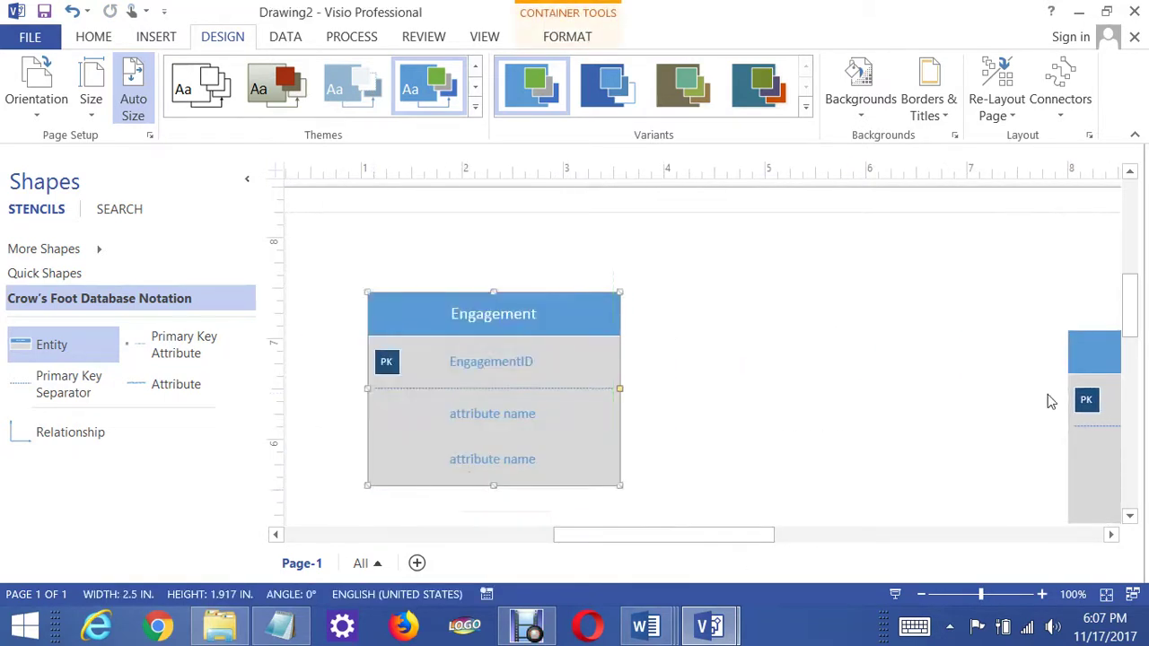
drag(1095, 362, 967, 334)
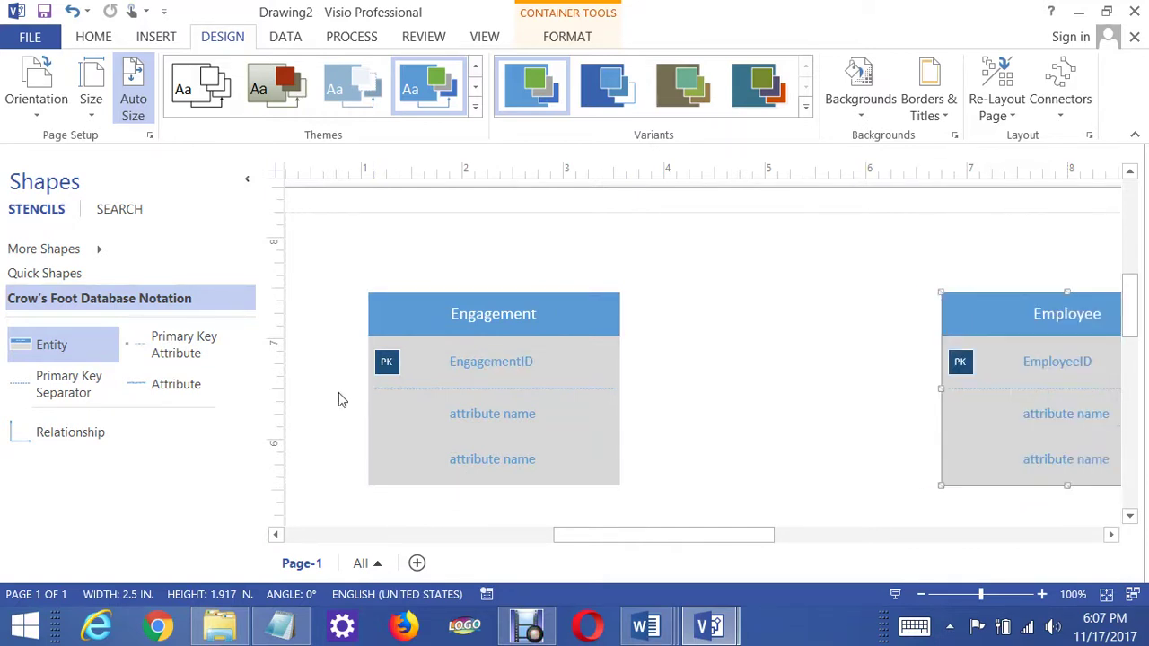
Step: Place a third Entity shape between Engagement and Employee and name it EmployeeEngagement
drag(54, 442, 761, 469)
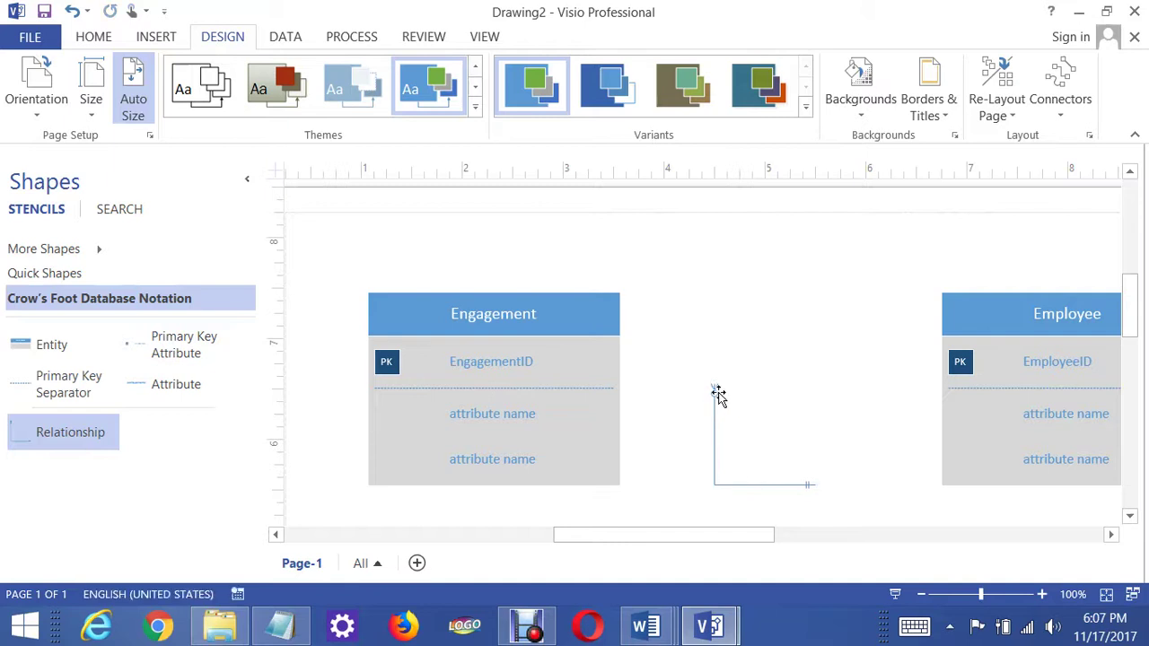
key(Delete)
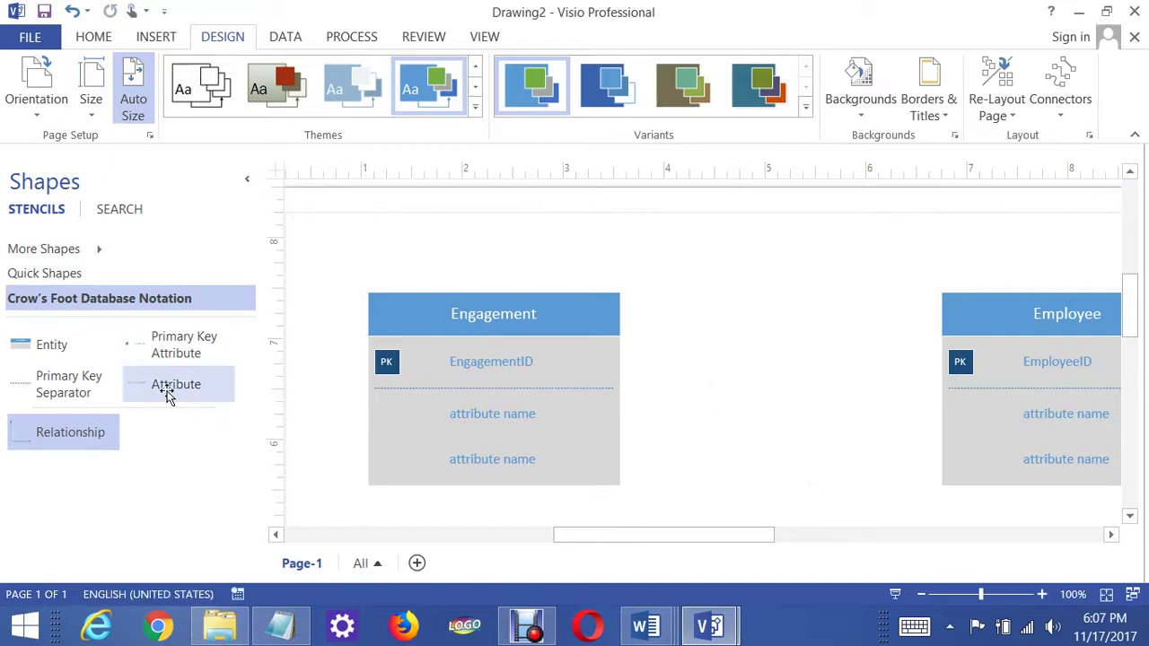
drag(53, 346, 792, 353)
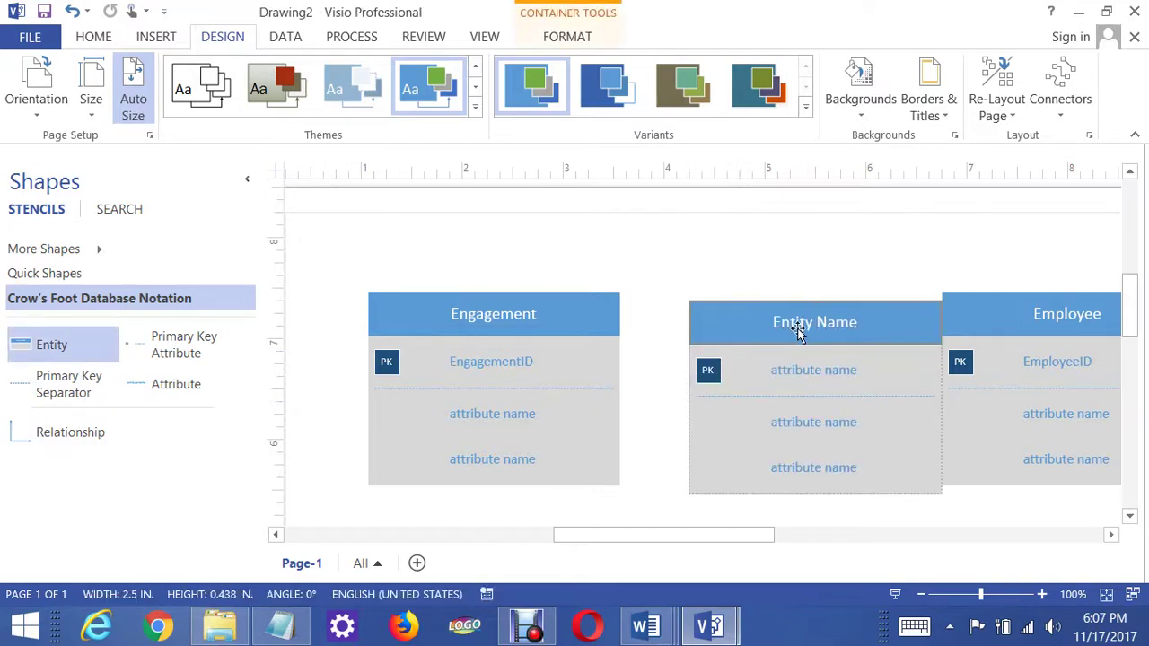
double_click(799, 329)
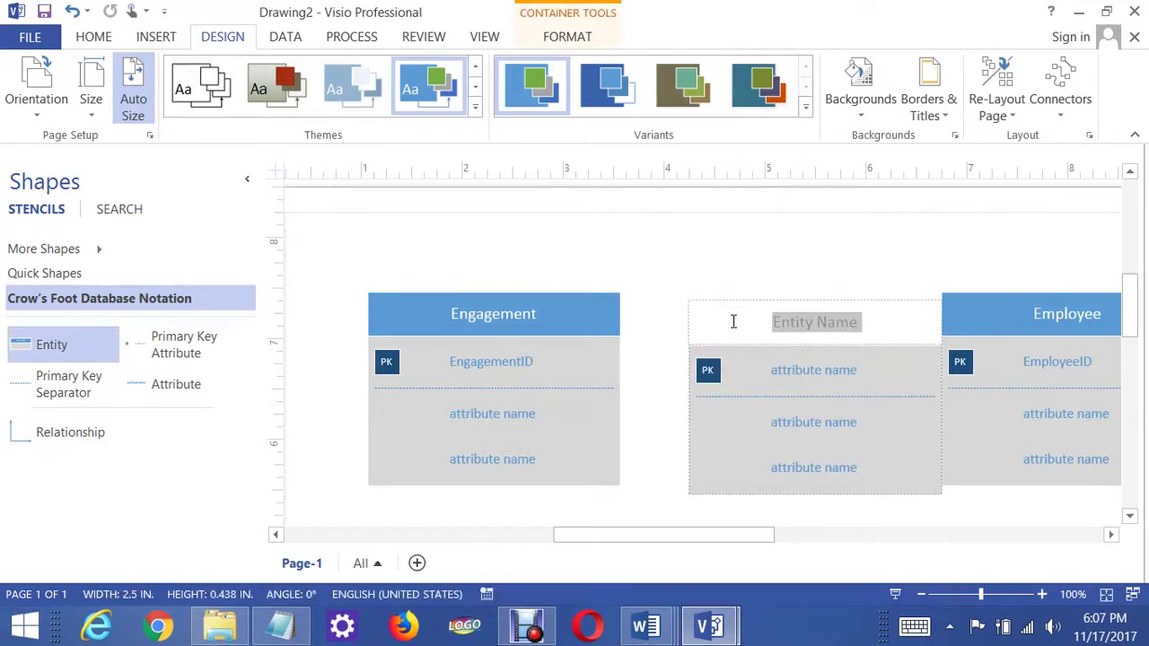
text(EmployeeEngaa)
key(BackSpace)
text(ement)
key(BackSpace)
key(BackSpace)
key(BackSpace)
key(BackSpace)
key(BackSpace)
text(gement)
click(869, 289)
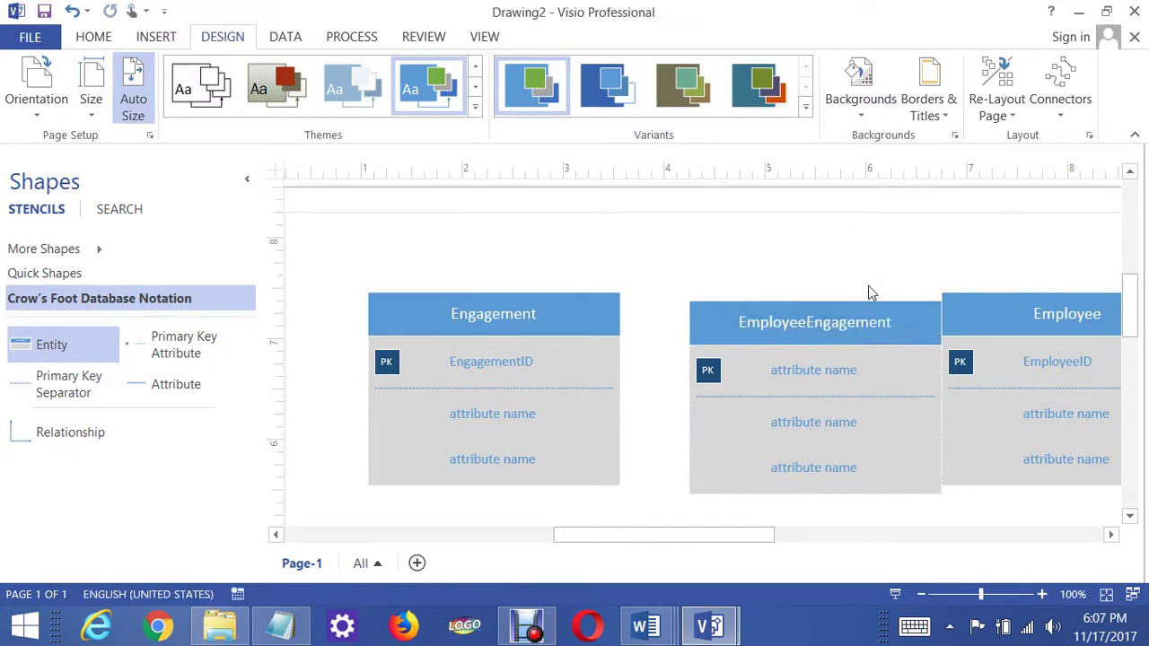
Step: Spread the three entities apart so that EmployeeEngagement sits between Engagement and Employee with gaps on both sides
drag(872, 329, 838, 329)
click(985, 315)
drag(985, 315, 1029, 315)
drag(596, 318, 538, 318)
mouse_move(793, 323)
mouse_down()
mouse_move(803, 311)
mouse_move(811, 329)
mouse_move(803, 303)
mouse_up()
Step: Name the first two attributes of EmployeeEngagement EngagementID and EmployeeID
double_click(801, 350)
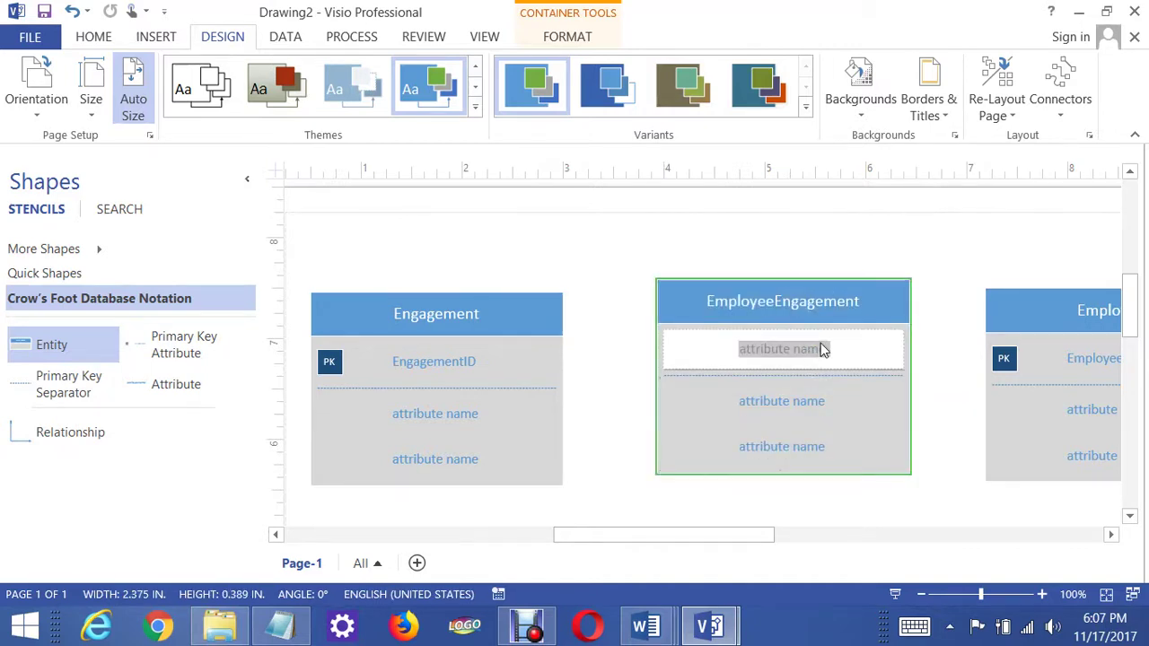
text(EngagementID)
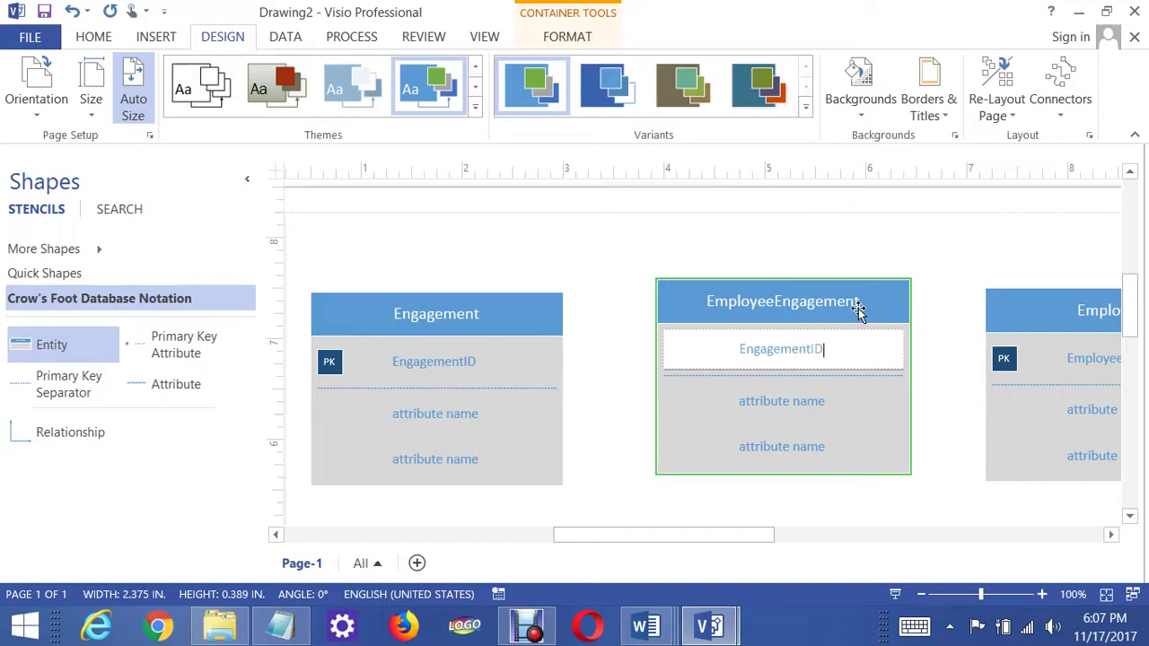
click(829, 402)
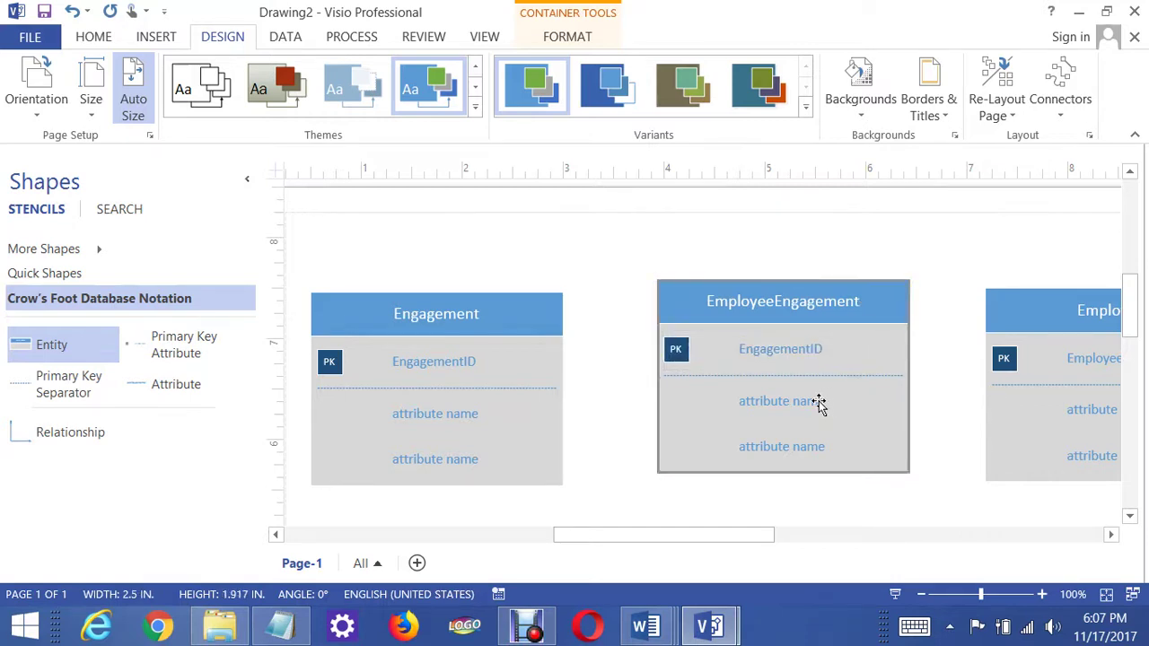
double_click(819, 402)
text(Employ)
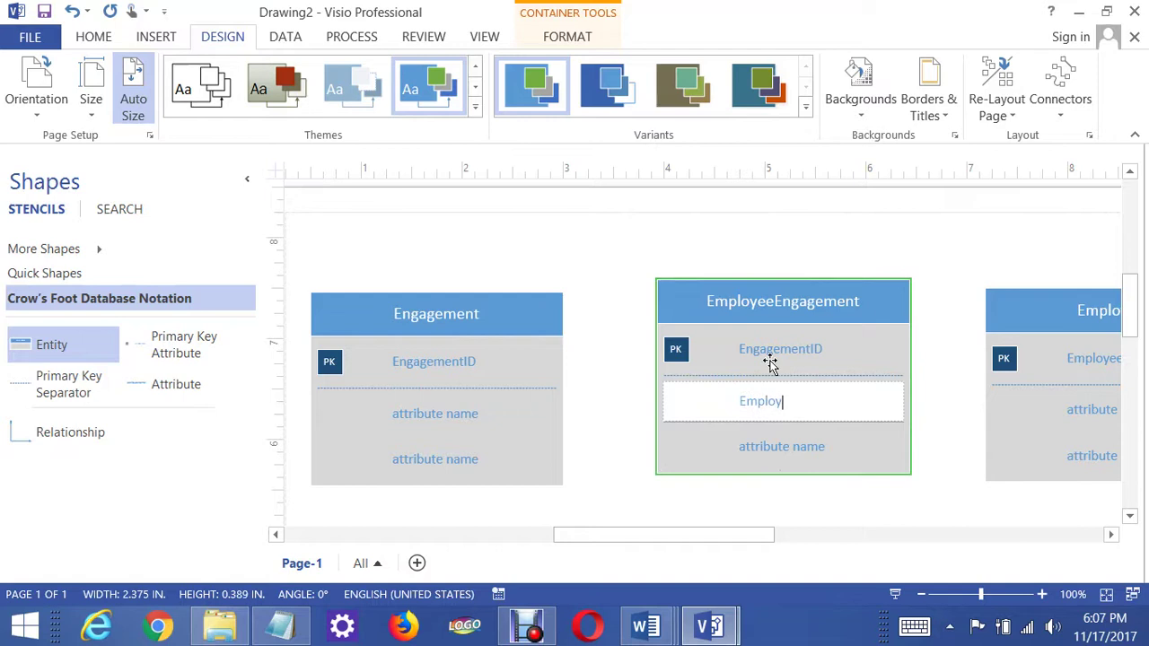
text(eeID)
click(847, 257)
Step: Set the EmployeeID attribute of EmployeeEngagement as a primary key
click(803, 403)
right_click(862, 403)
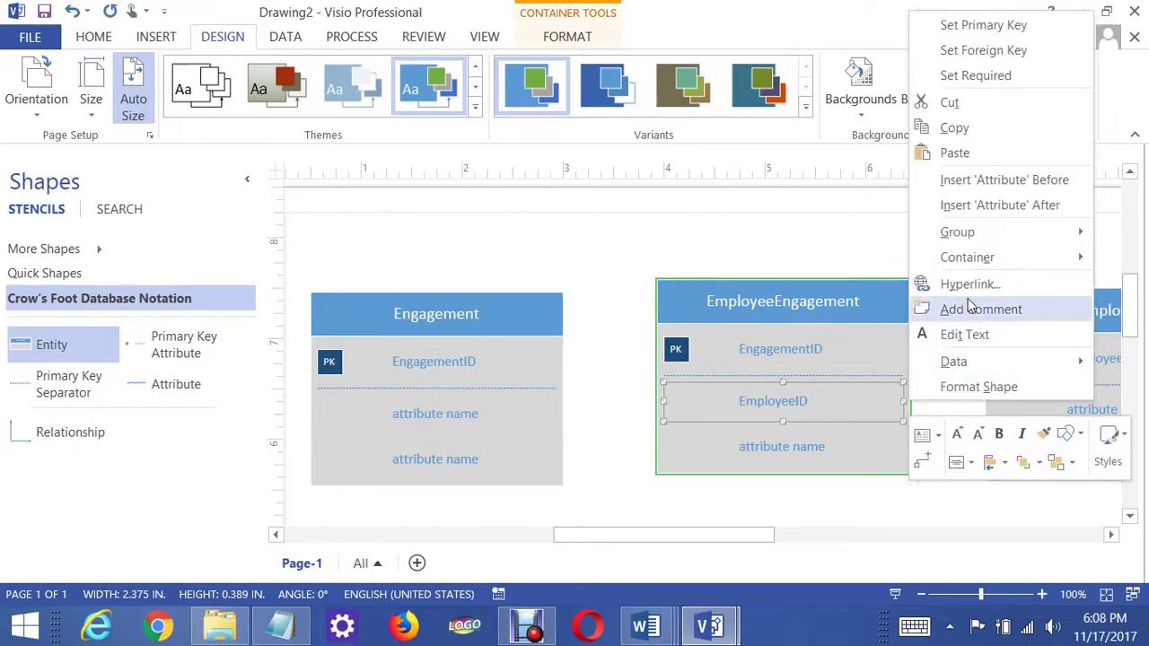
click(976, 27)
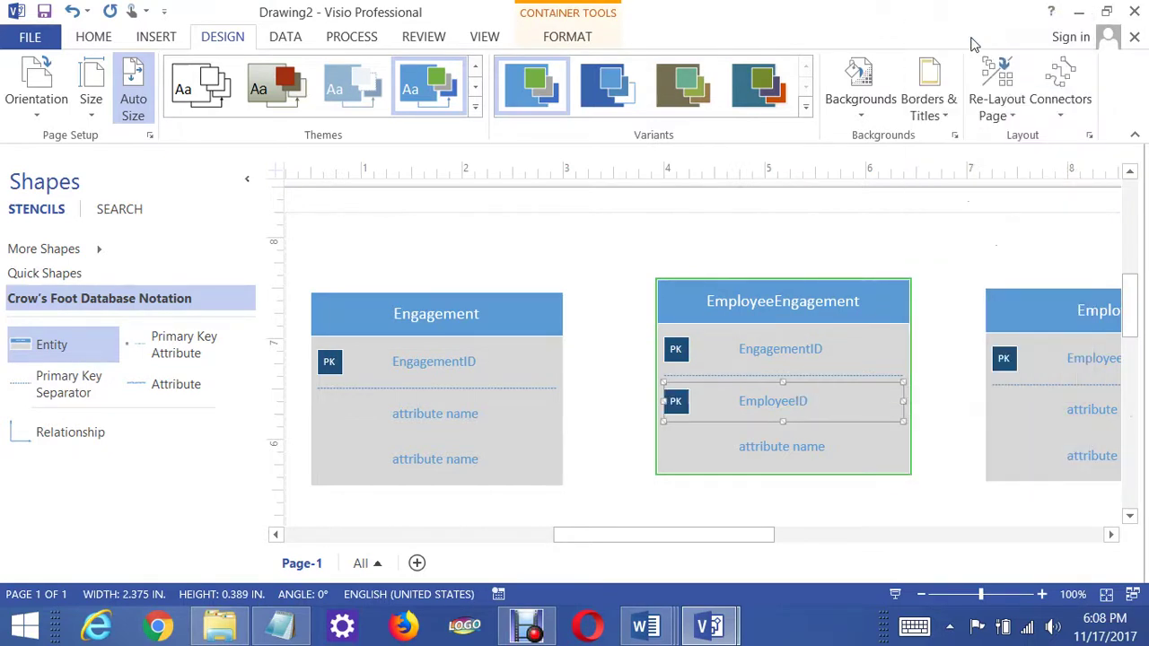
Step: Mark the EmployeeID attribute of EmployeeEngagement as a foreign key in addition to its primary key
right_click(907, 409)
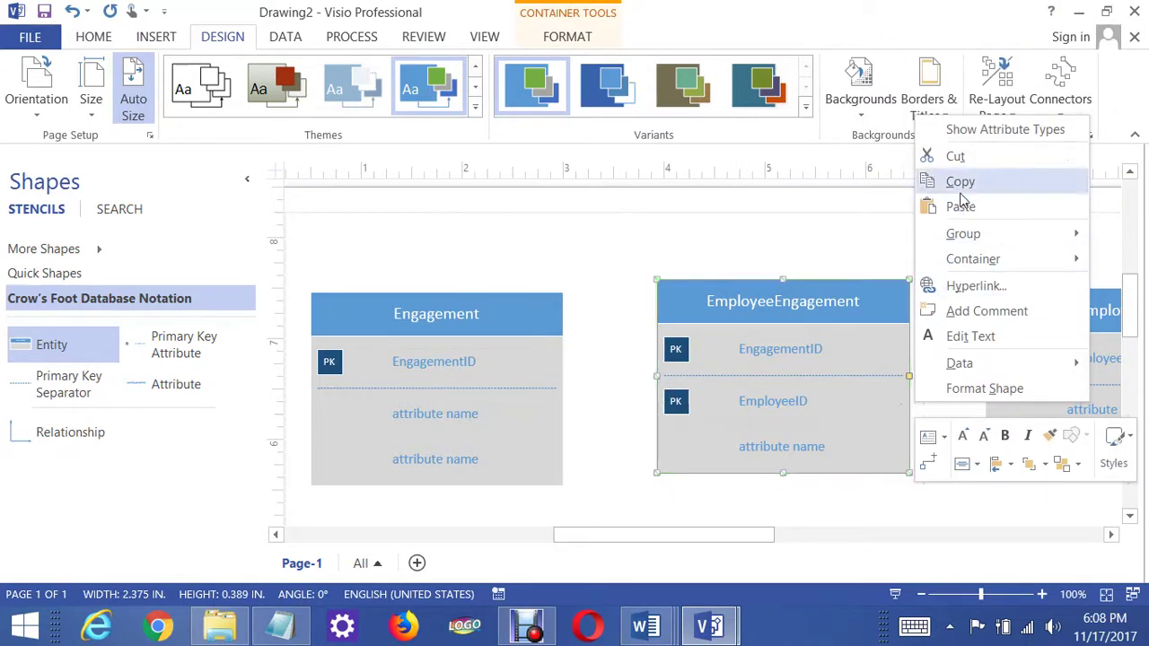
click(803, 396)
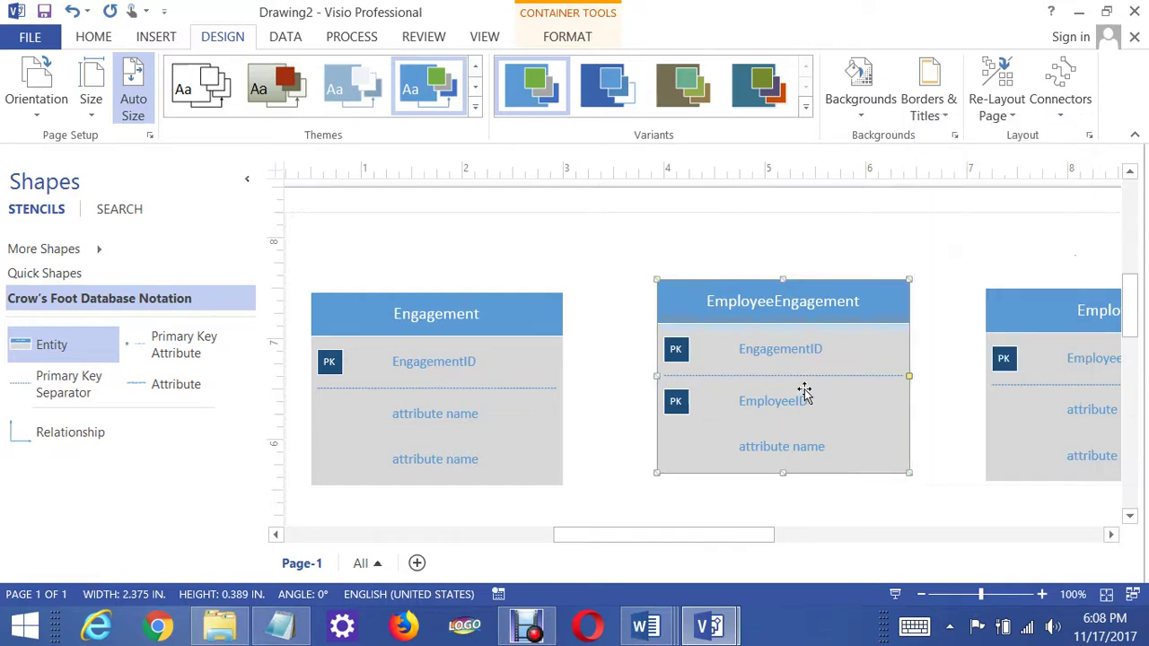
click(802, 396)
right_click(775, 401)
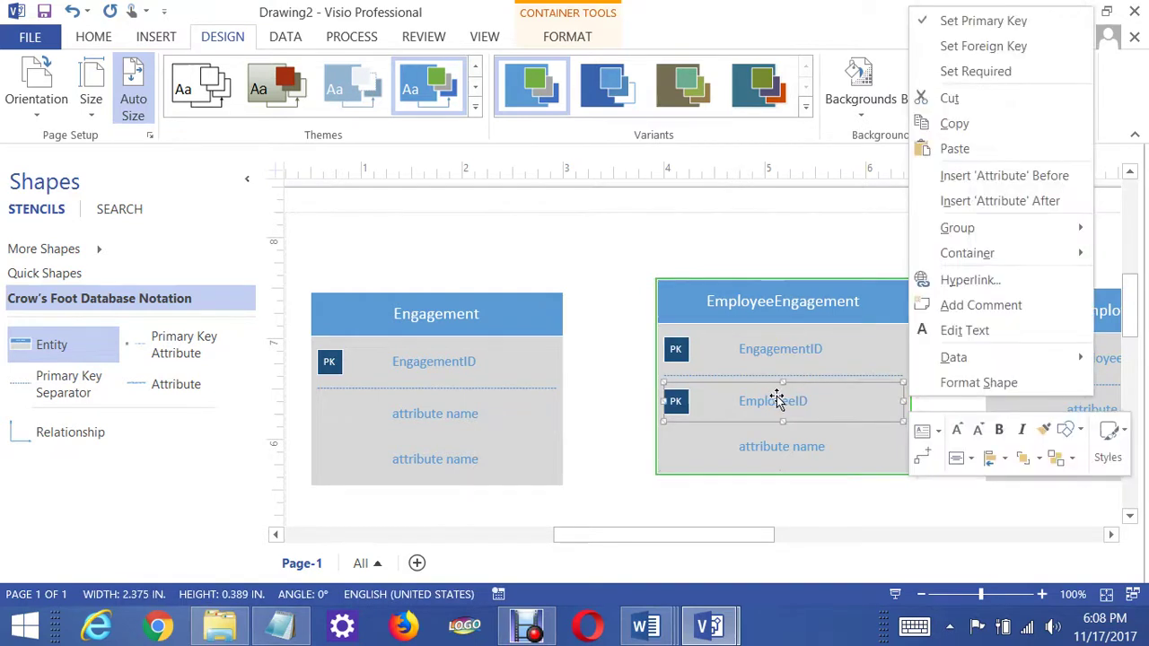
click(979, 46)
Step: Mark the EngagementID attribute of EmployeeEngagement as a foreign key as well, and shift the entity slightly down
click(815, 355)
click(815, 355)
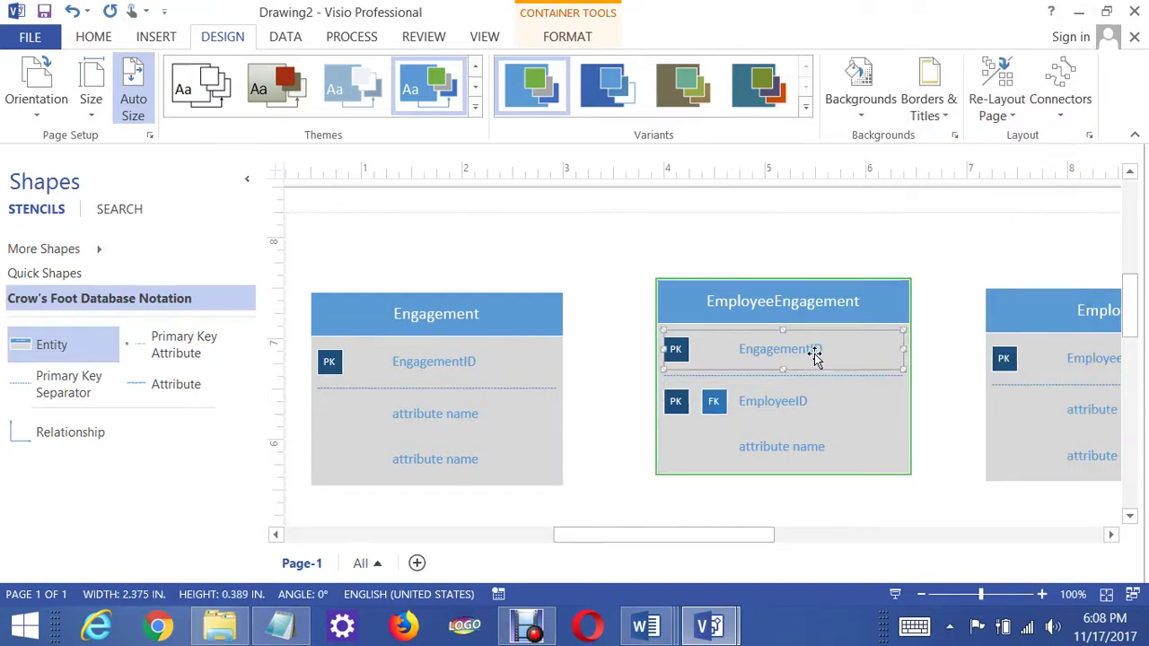
right_click(816, 355)
click(808, 252)
drag(847, 303, 843, 320)
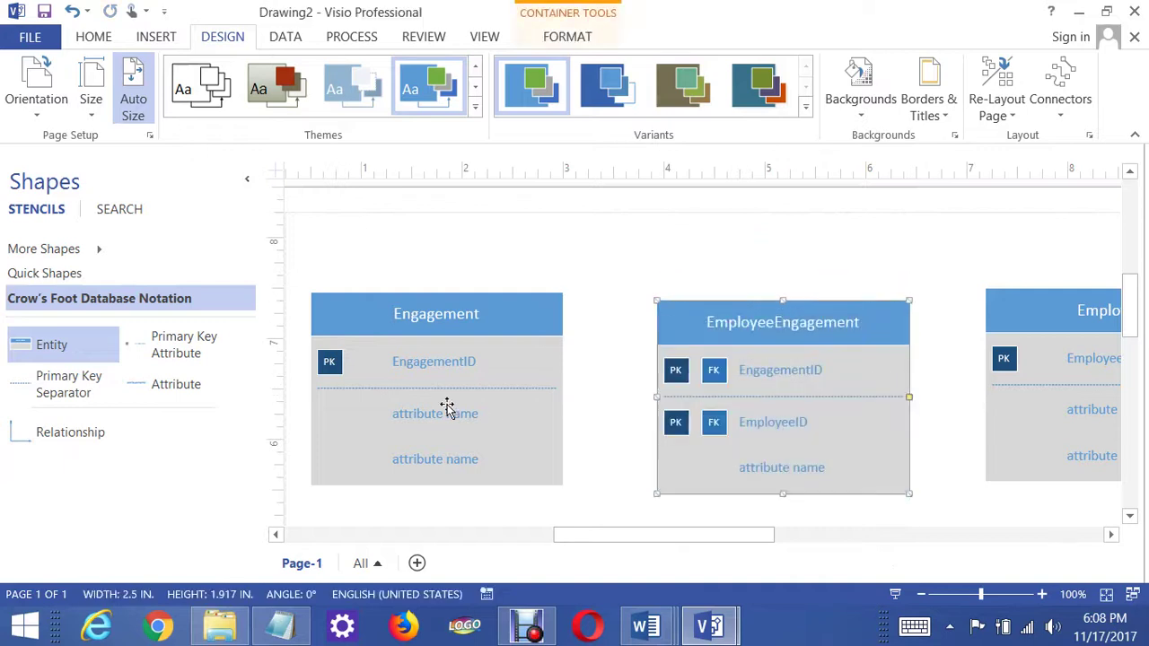
Step: Link Employee to EmployeeEngagement with a Relationship and change it to a straight connector
drag(82, 452, 965, 263)
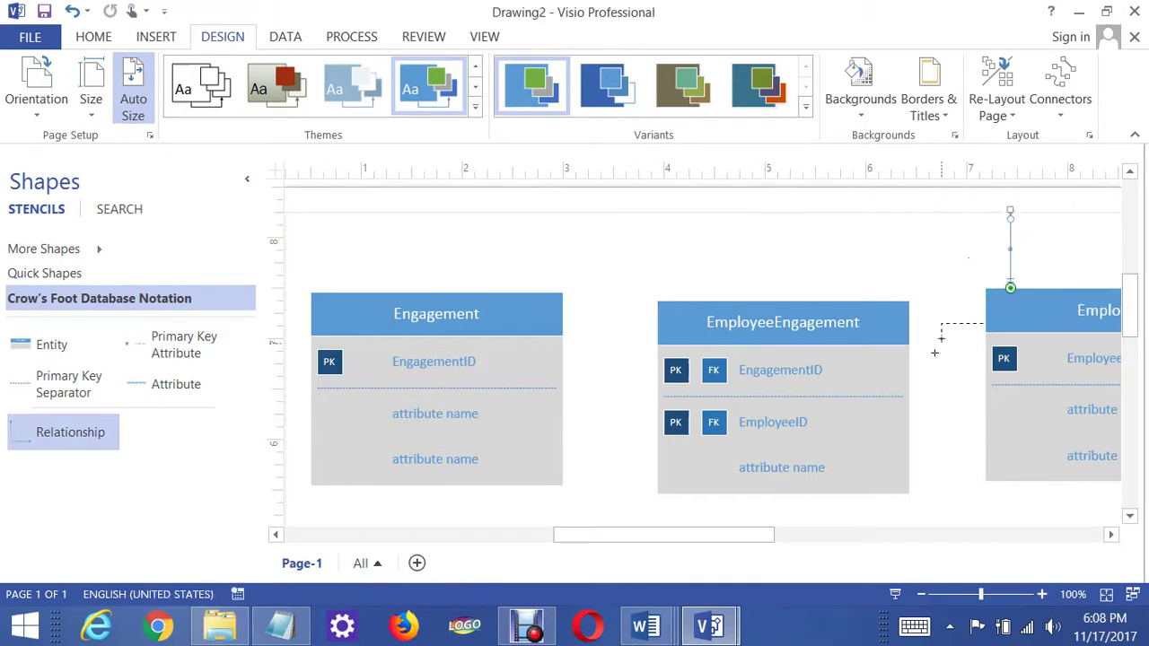
drag(912, 388, 912, 396)
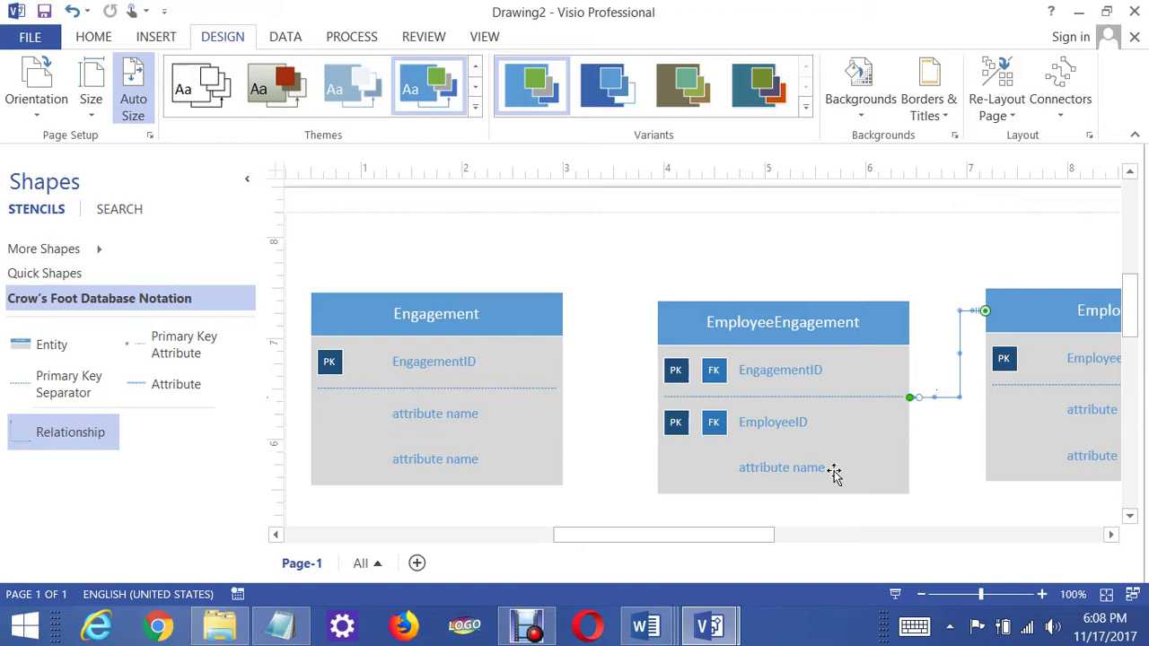
right_click(958, 337)
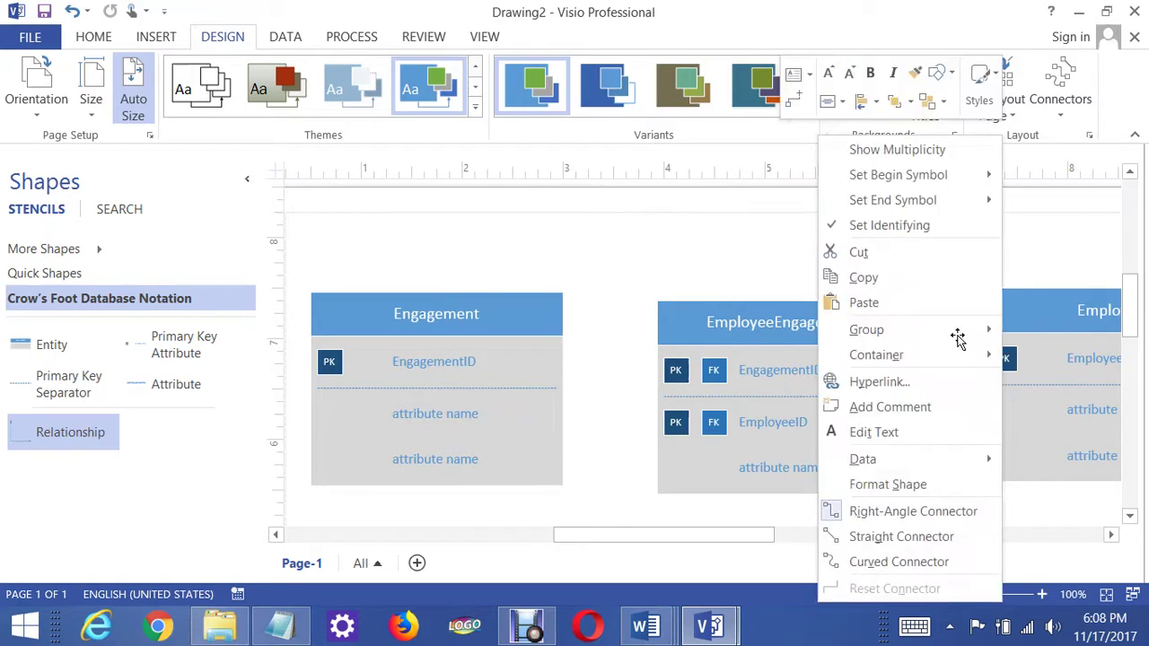
click(900, 534)
Step: Attach the relationship's Employee end beside the primary key row and nudge Employee and EmployeeEngagement slightly down and to the right
drag(1029, 332, 990, 359)
drag(1023, 318, 1060, 329)
drag(867, 327, 903, 338)
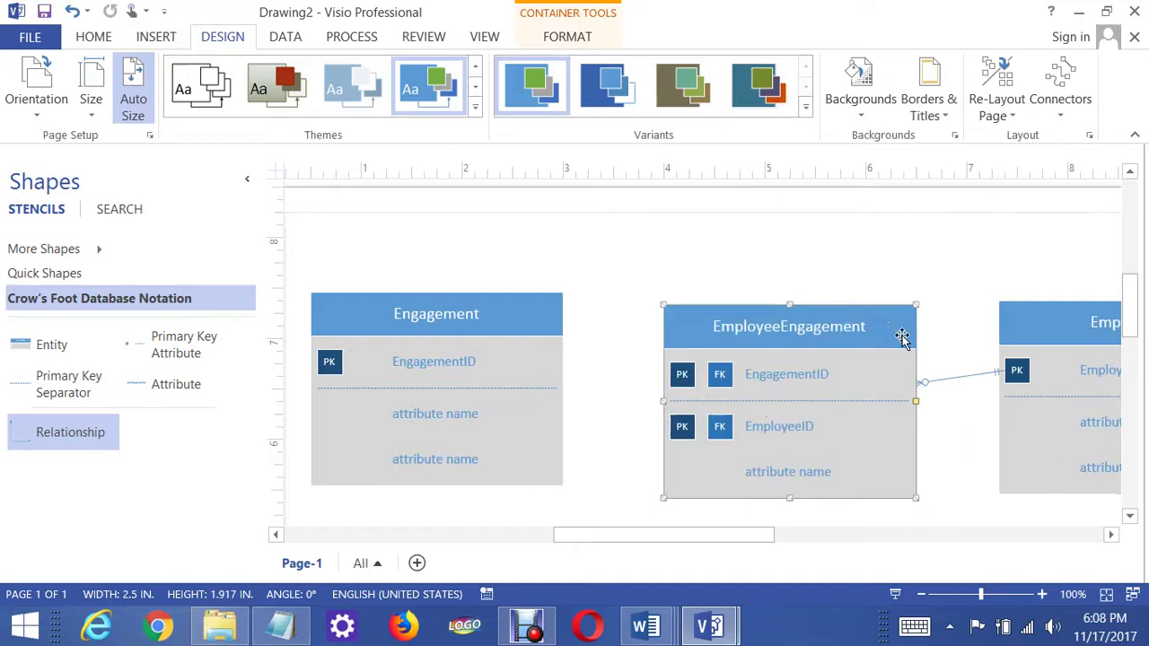
click(928, 248)
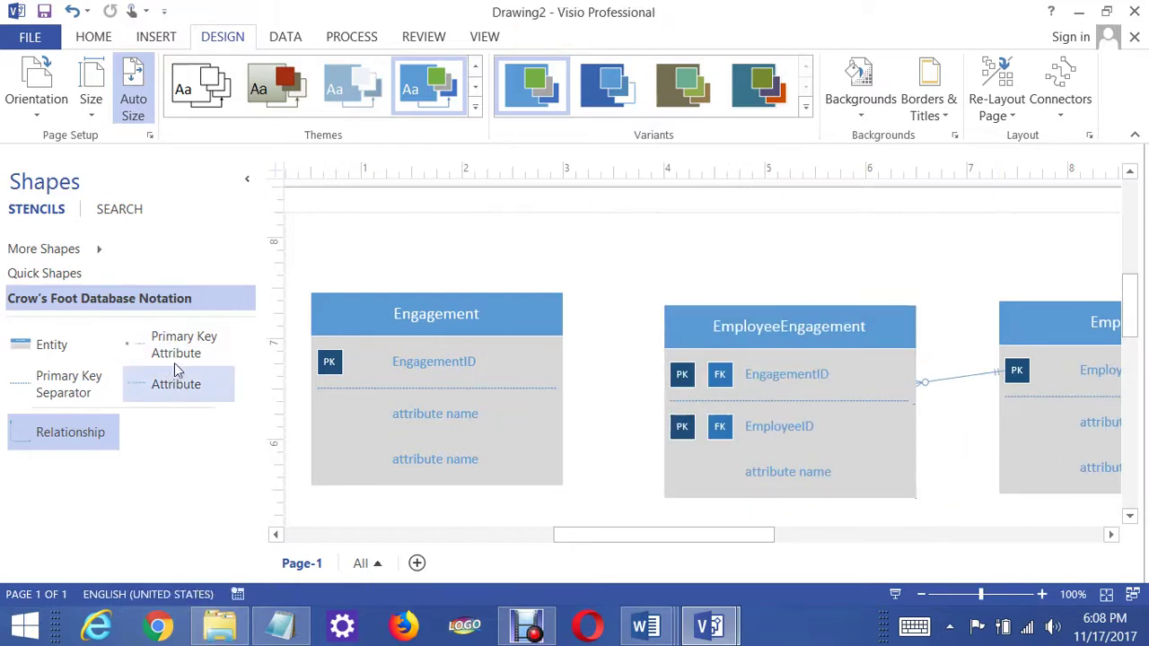
Step: Link Engagement to EmployeeEngagement with a second straight Relationship, with the crow's foot end at EmployeeEngagement
scroll(538, 379, down, 1)
drag(77, 437, 638, 479)
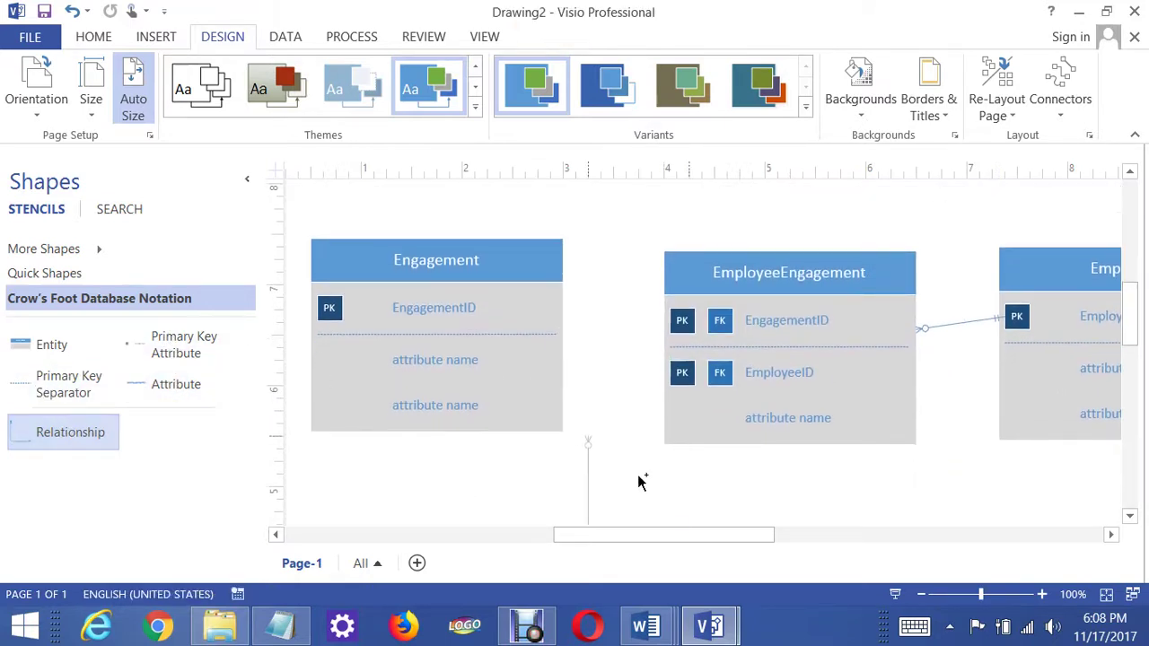
right_click(586, 469)
click(783, 536)
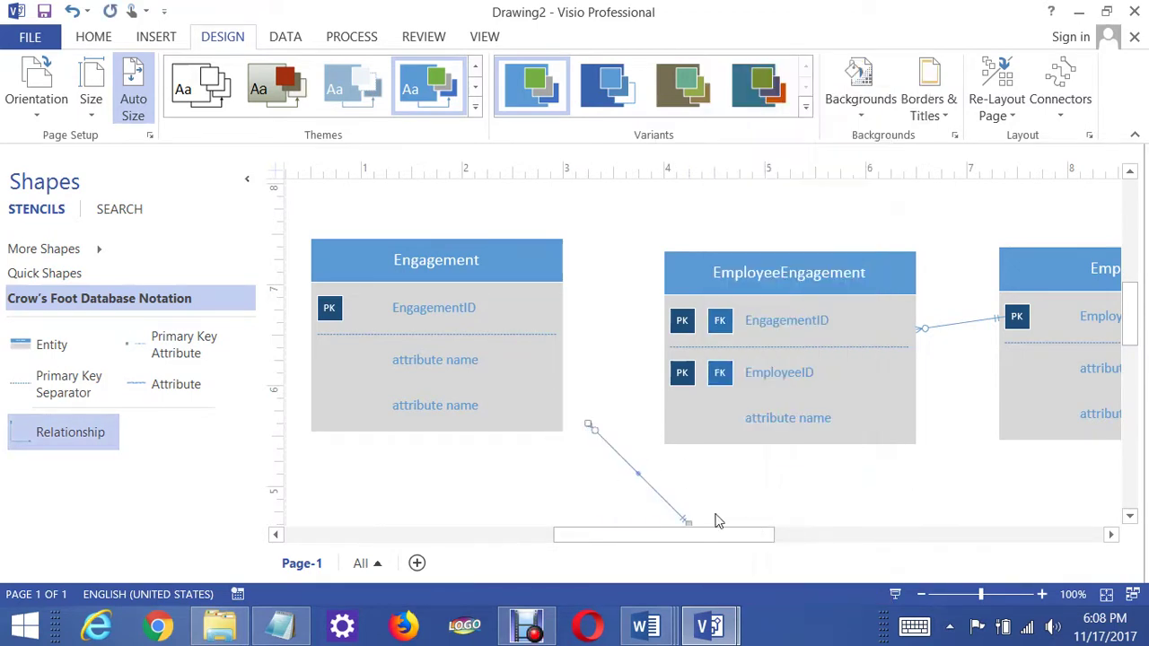
drag(597, 434, 621, 414)
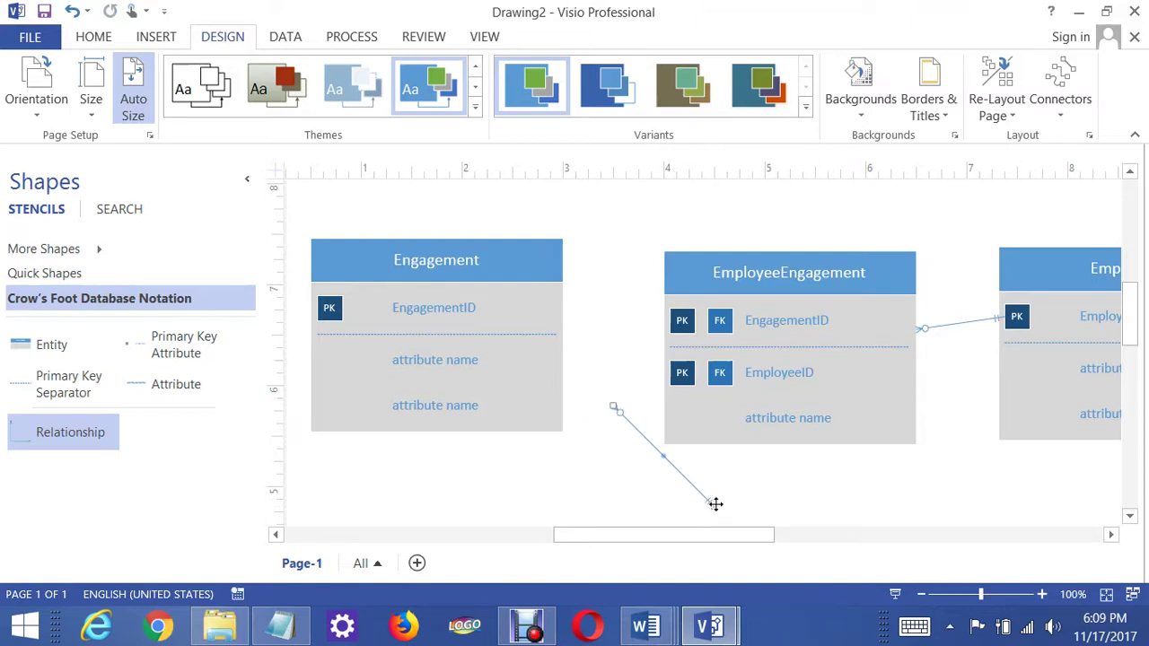
drag(719, 498, 565, 339)
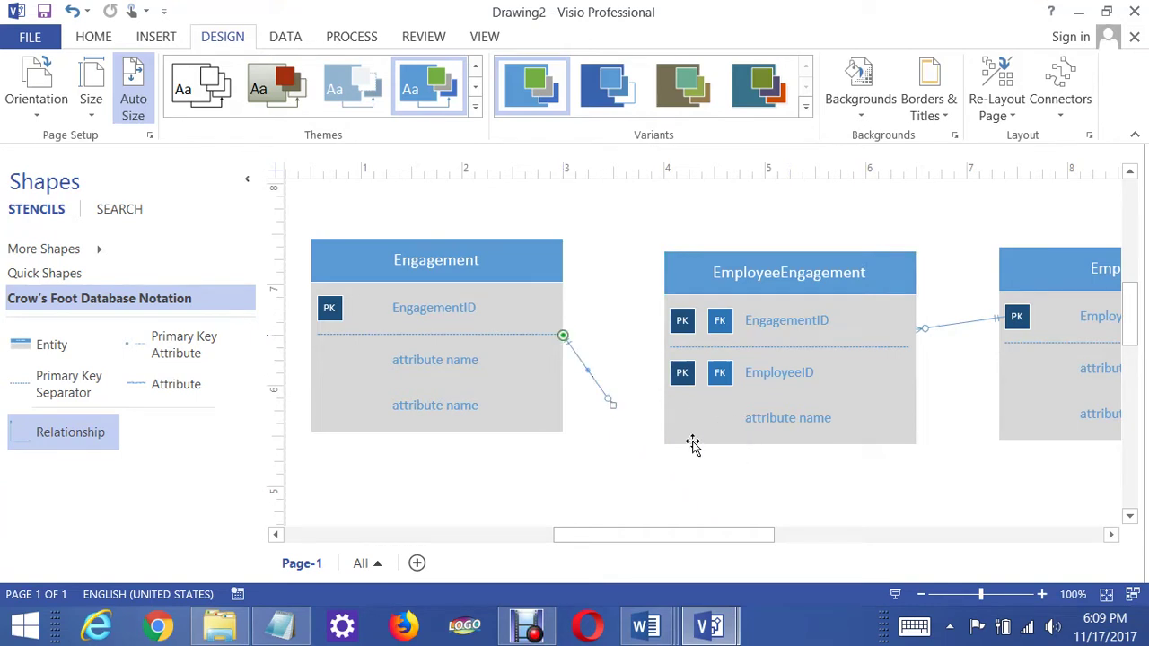
drag(626, 393, 659, 337)
drag(658, 338, 663, 339)
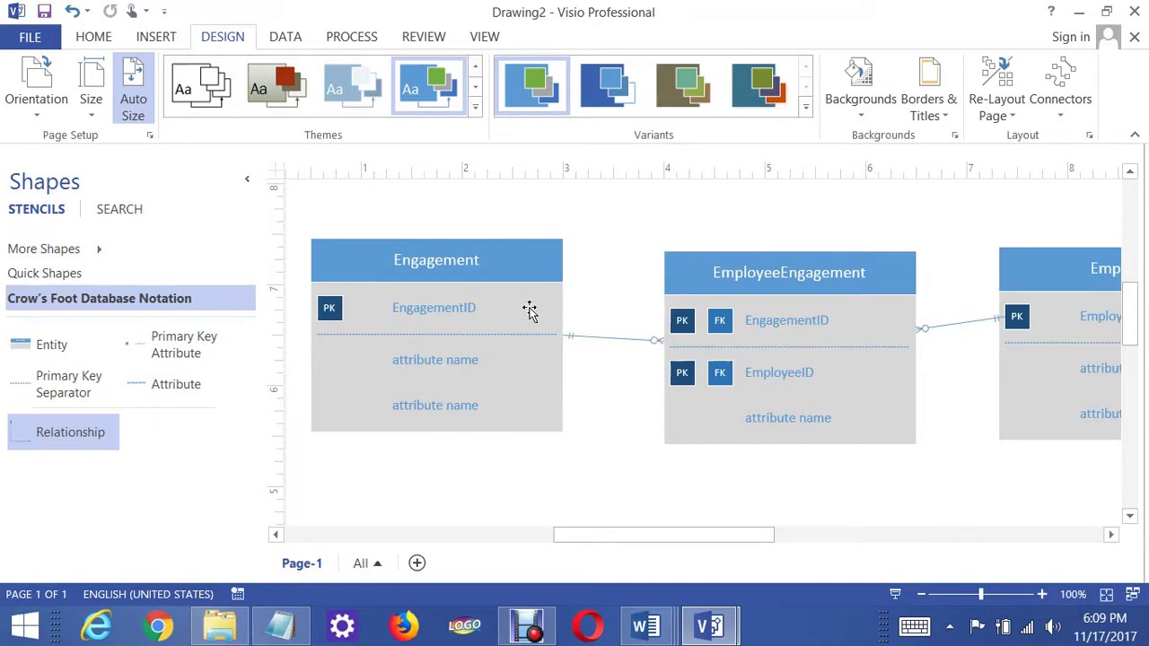
Step: Align Engagement and EmployeeEngagement at the same height so that the relationship between them runs level
drag(503, 272, 480, 262)
drag(710, 267, 678, 269)
drag(506, 262, 501, 270)
click(725, 225)
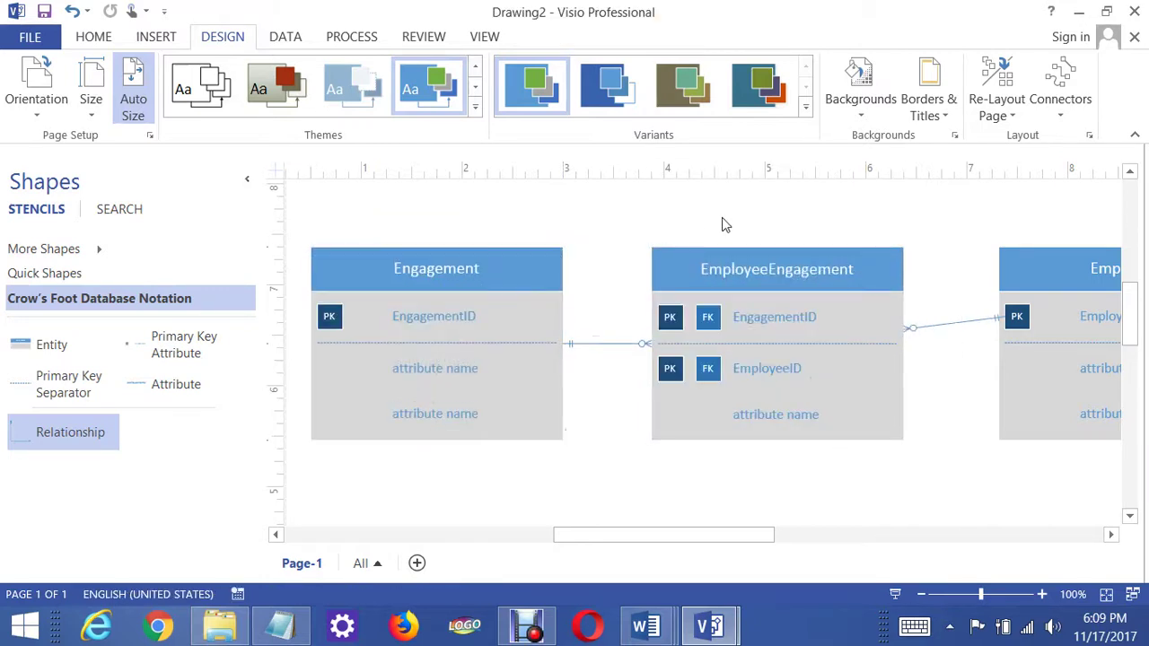
Step: Shift EmployeeEngagement and Employee slightly upward on the page
drag(737, 265, 731, 243)
drag(1046, 255, 1047, 233)
drag(816, 261, 812, 256)
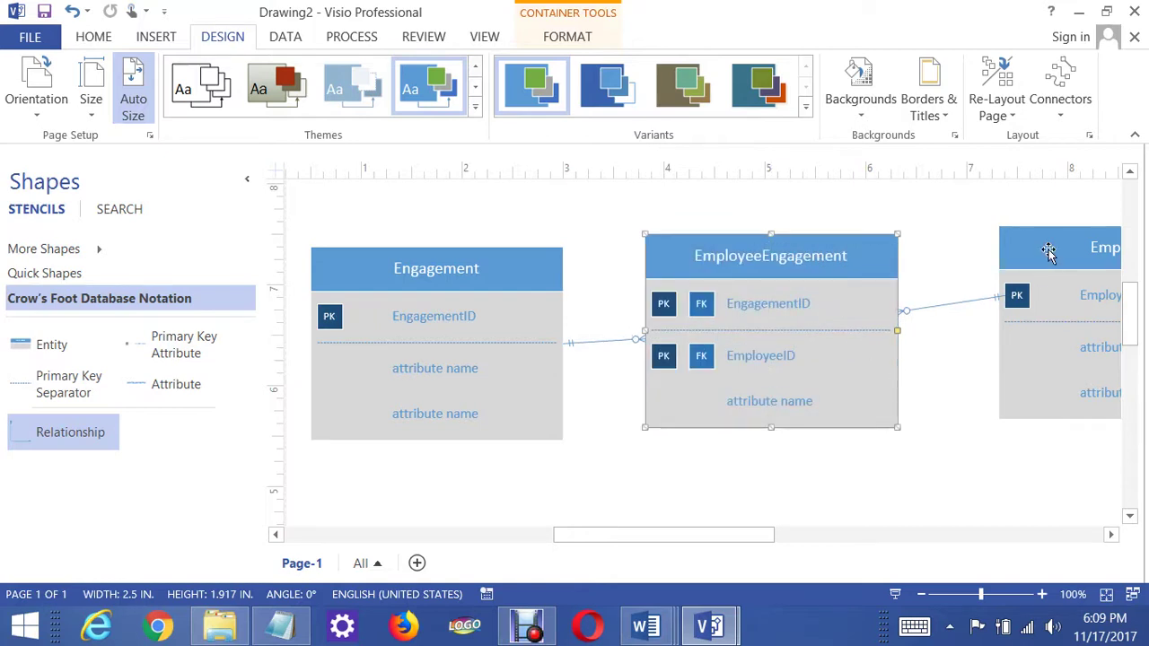
Step: Rearrange the entities with Employee directly below Engagement and EmployeeEngagement to their right at a height between the two
drag(1050, 253, 1018, 507)
scroll(1085, 335, down, 3)
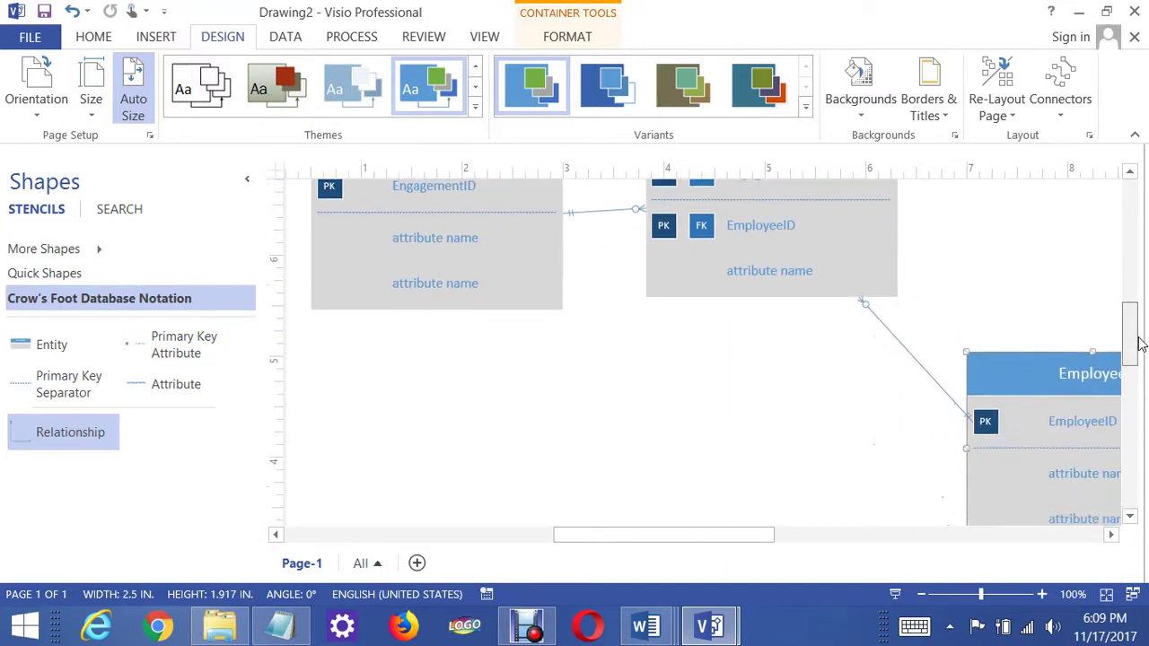
scroll(1085, 335, up, 1)
drag(820, 197, 775, 427)
scroll(957, 326, down, 2)
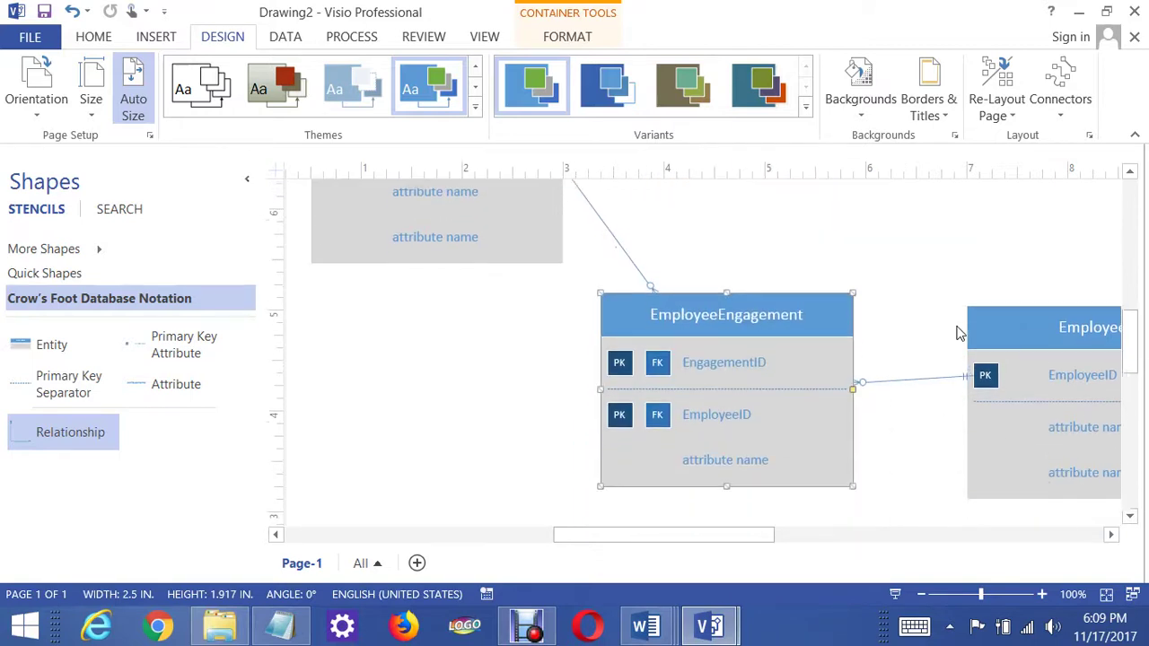
drag(1025, 326, 369, 455)
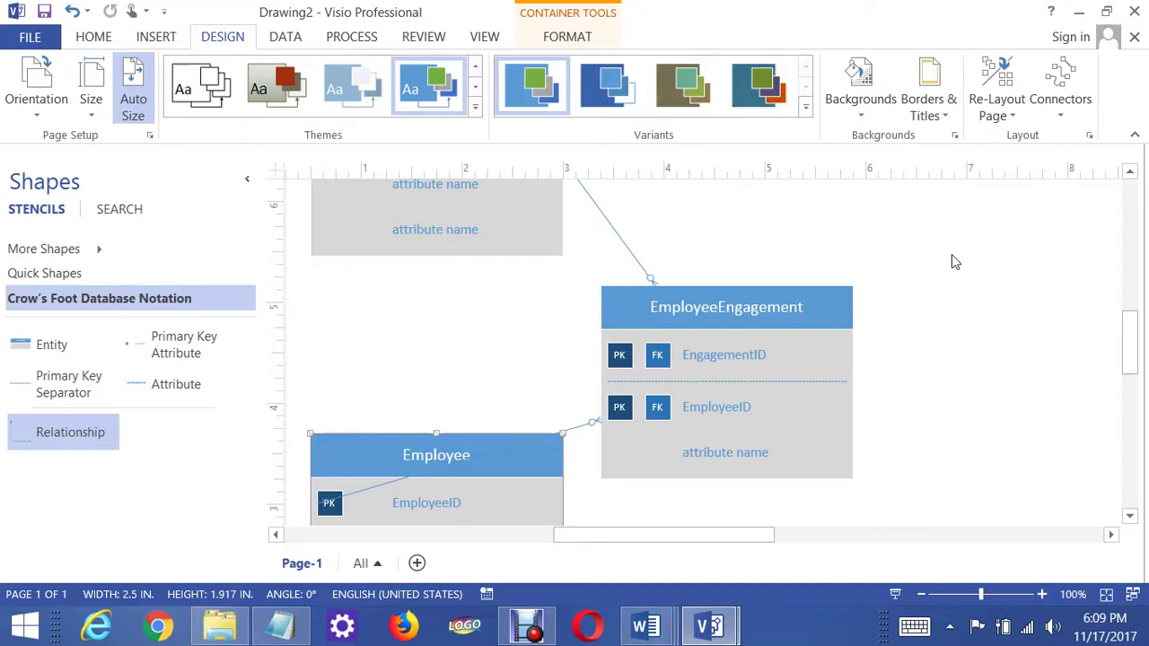
drag(811, 308, 817, 305)
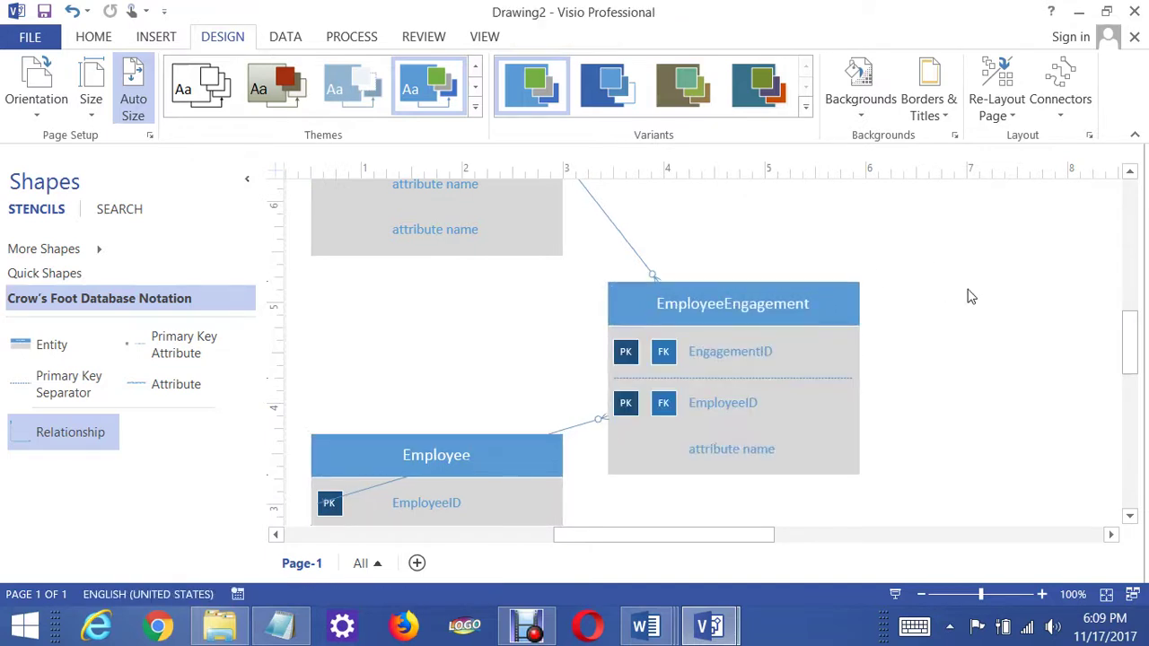
Step: Name the two unnamed attributes of Employee Lastname and FirstName
scroll(933, 323, down, 2)
click(475, 453)
click(475, 453)
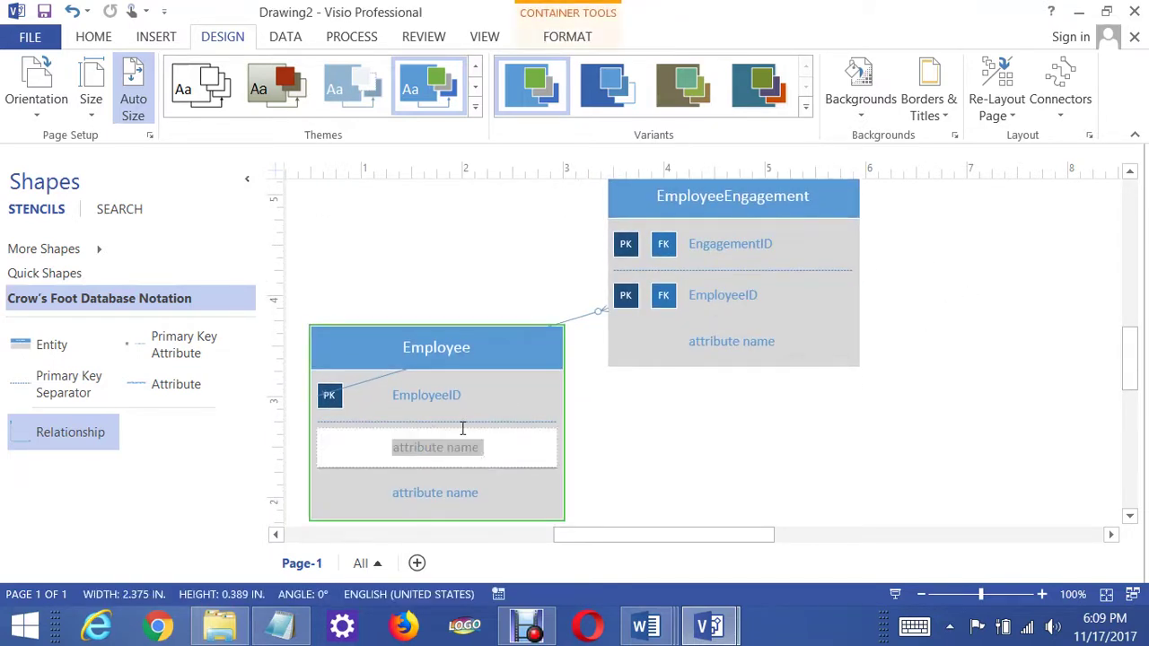
text(Last)
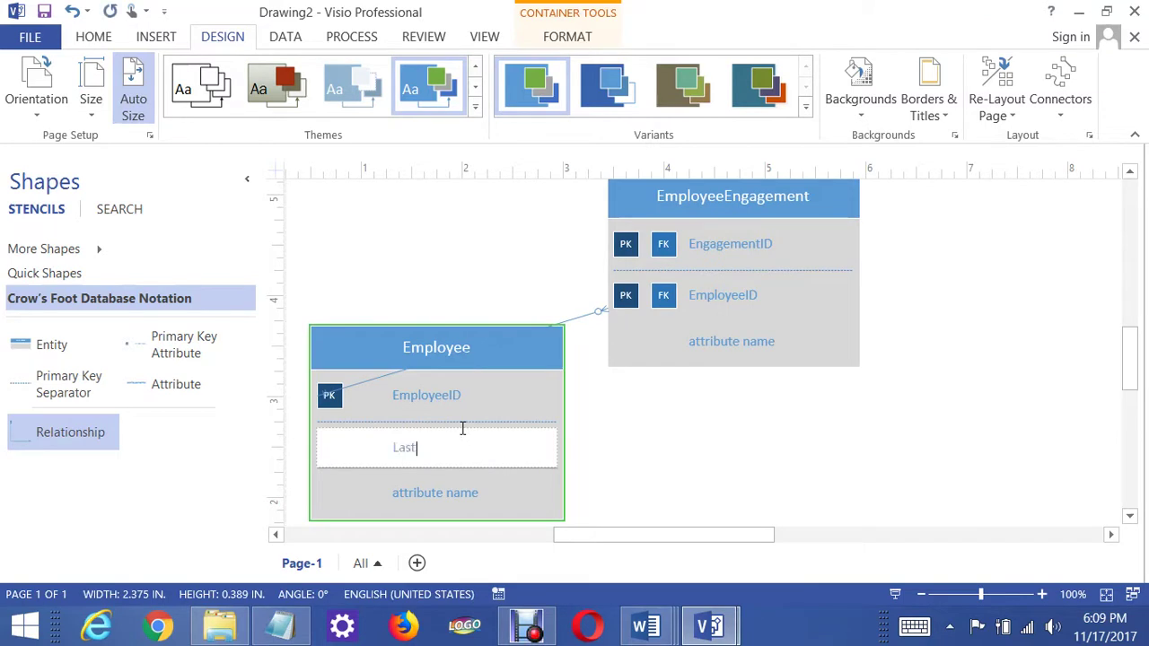
text(name)
click(469, 505)
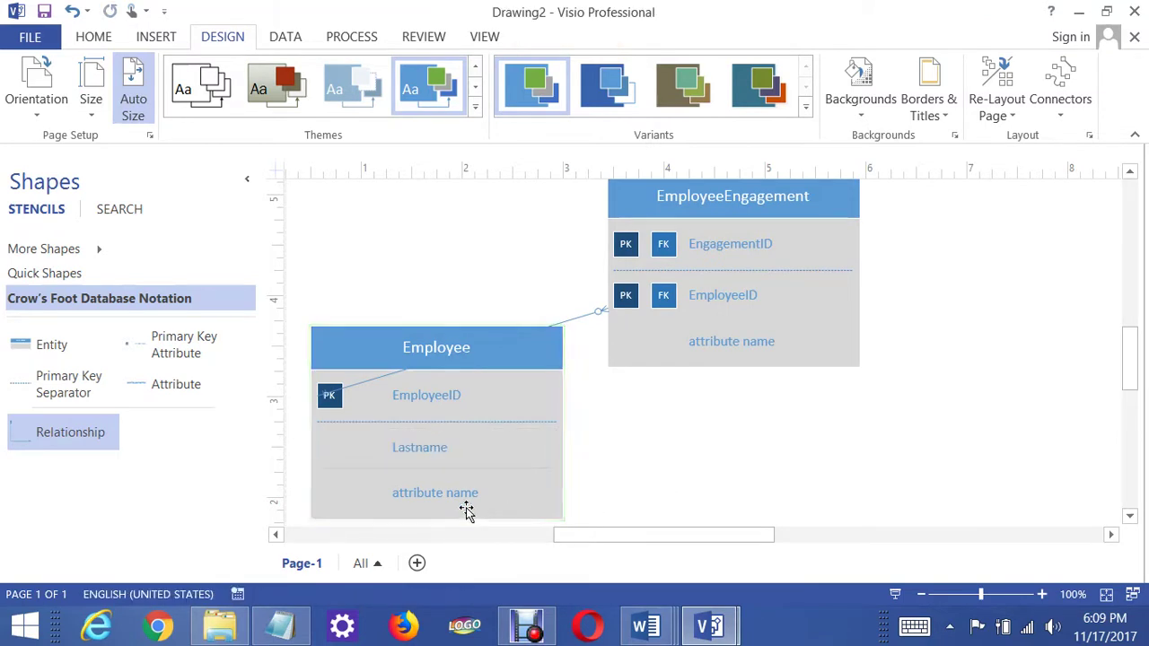
click(470, 500)
text(First)
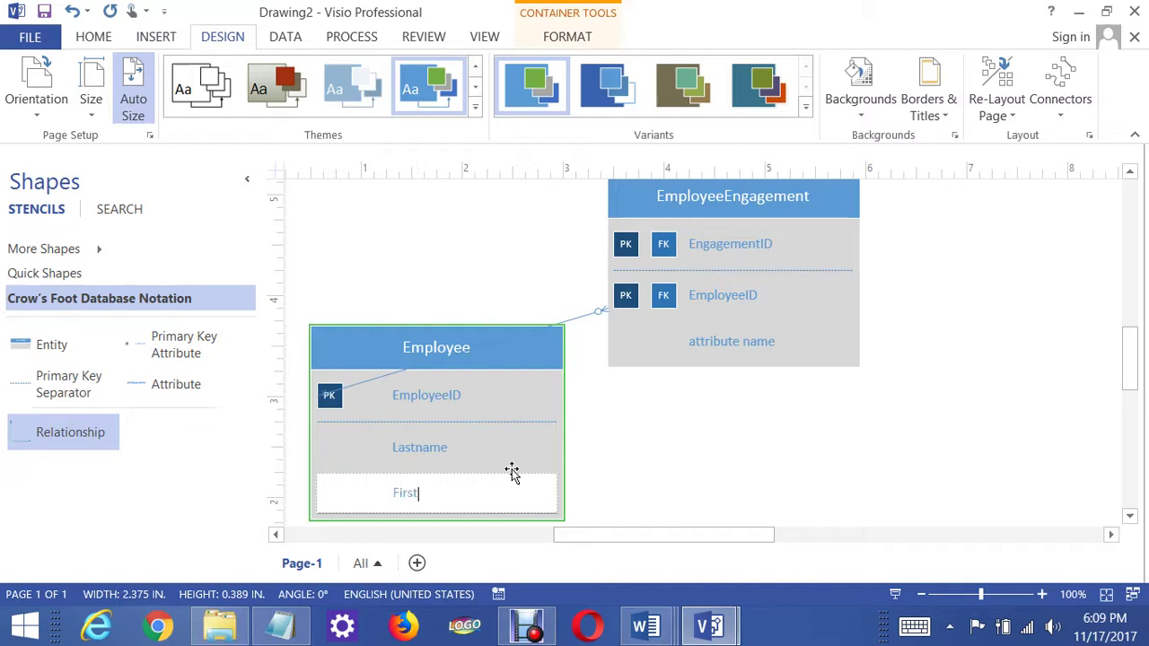
text(Name)
click(672, 443)
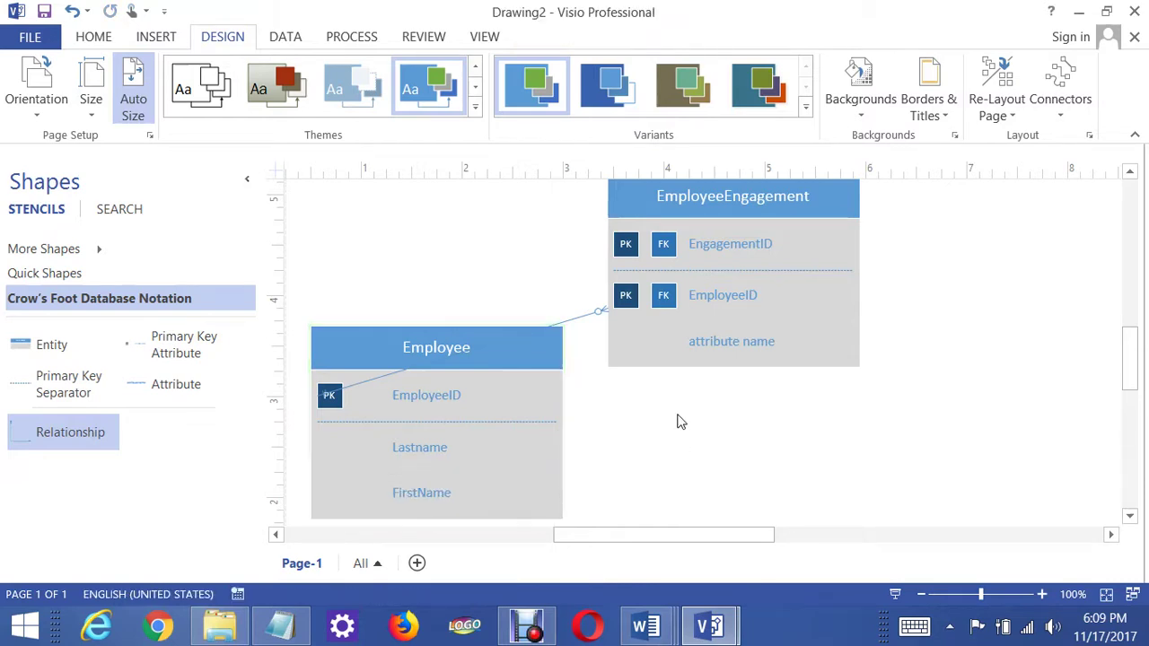
Step: Add another Attribute below FirstName in the Employee entity and name it Role
scroll(579, 438, down, 1)
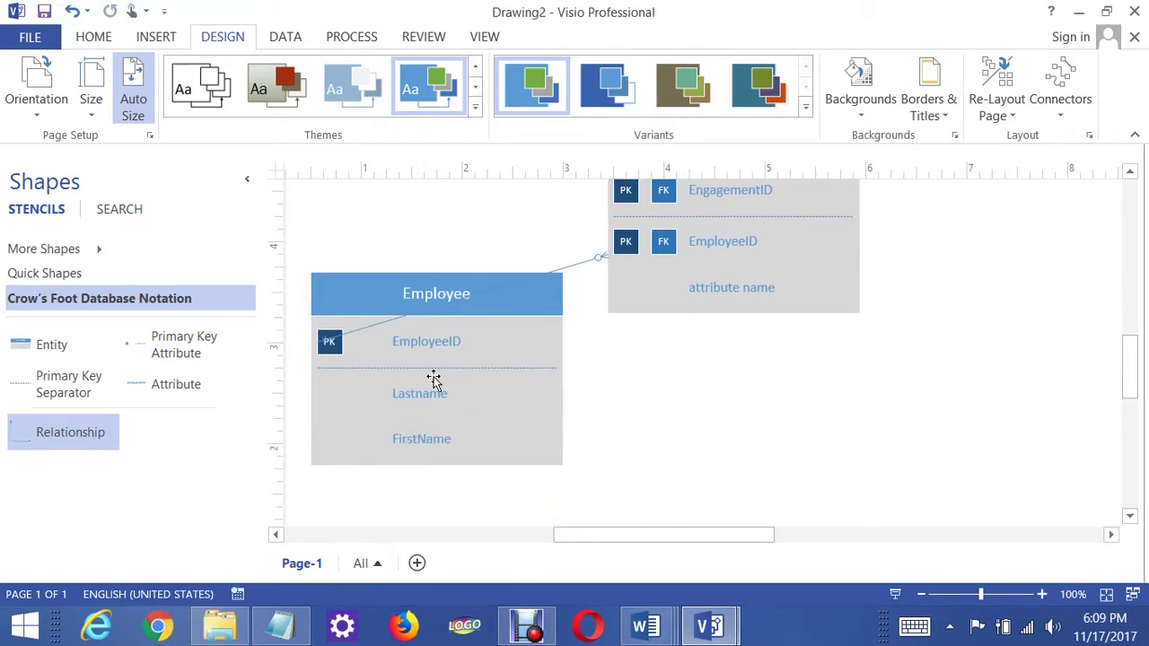
click(449, 437)
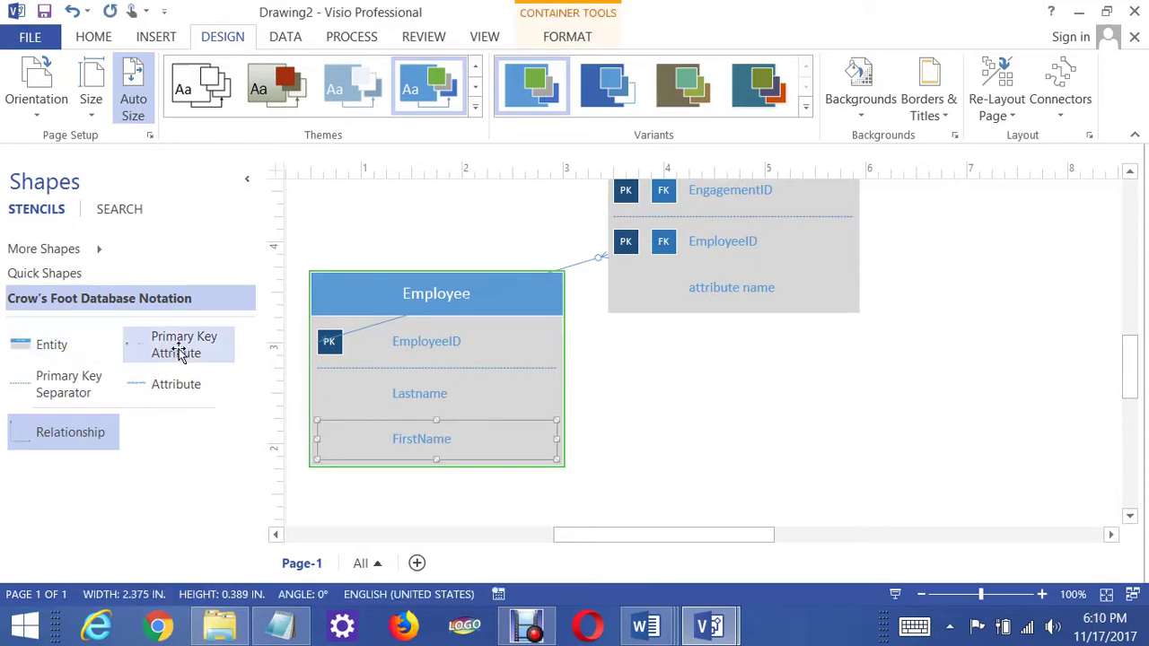
drag(176, 386, 528, 468)
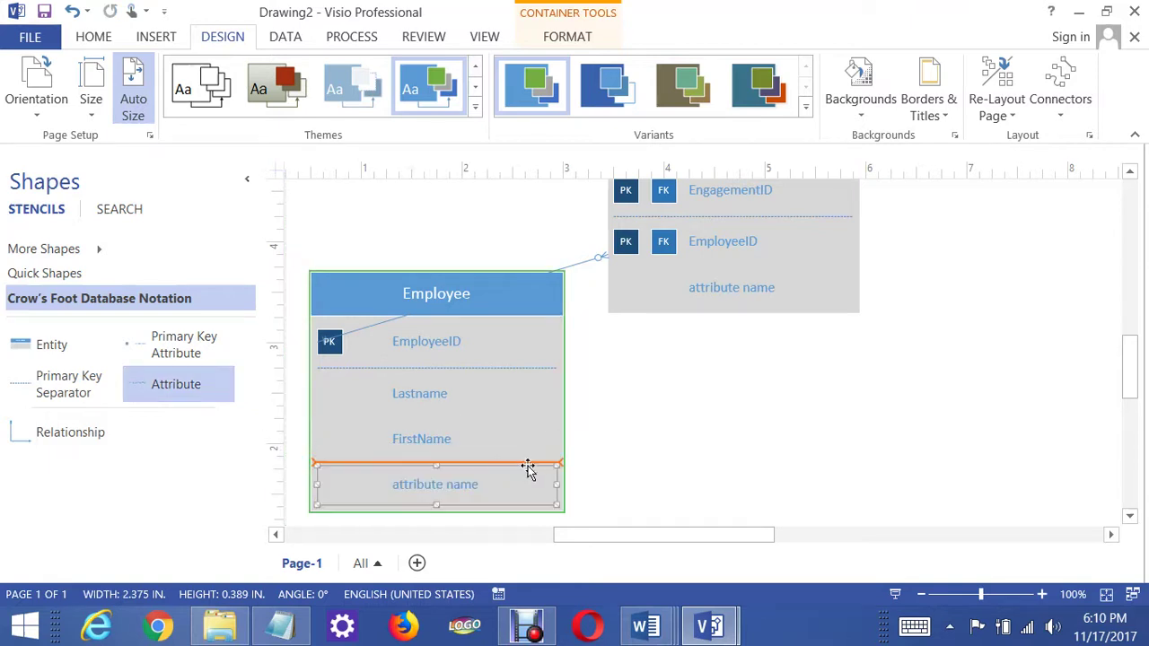
double_click(479, 493)
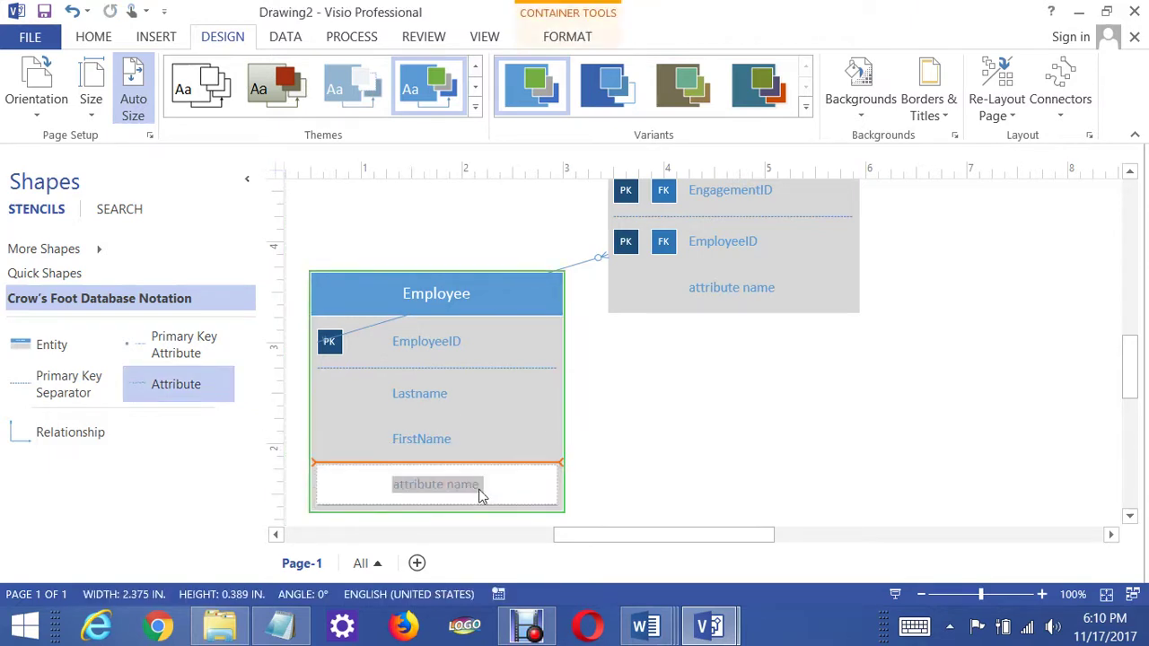
click(682, 469)
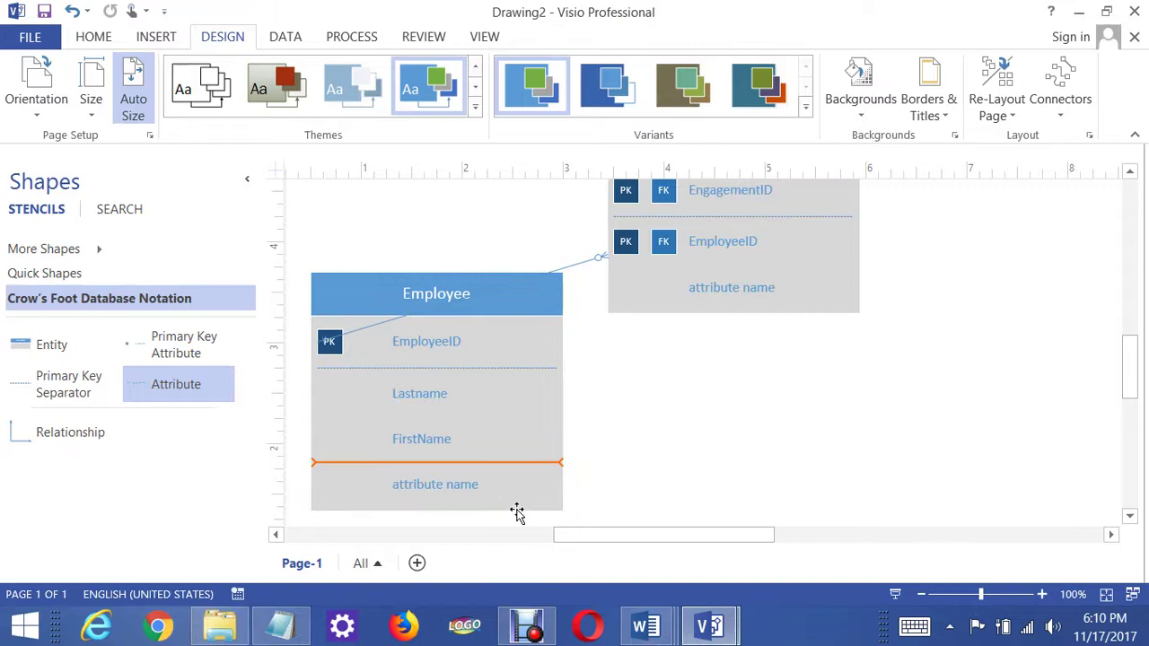
click(460, 493)
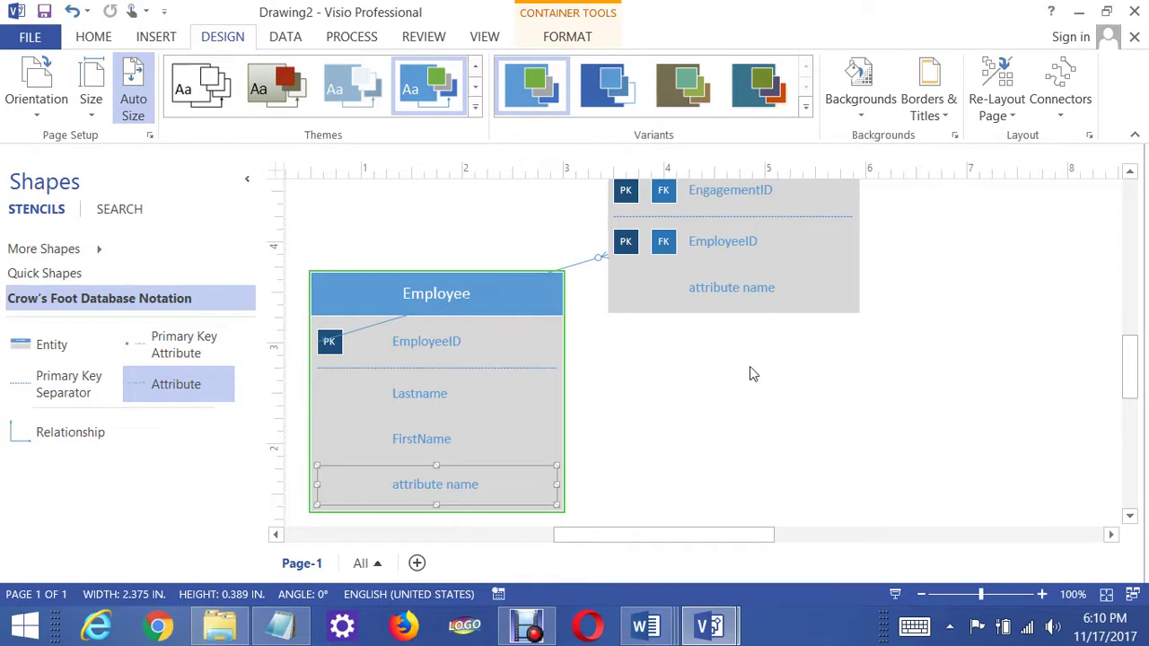
text(Role)
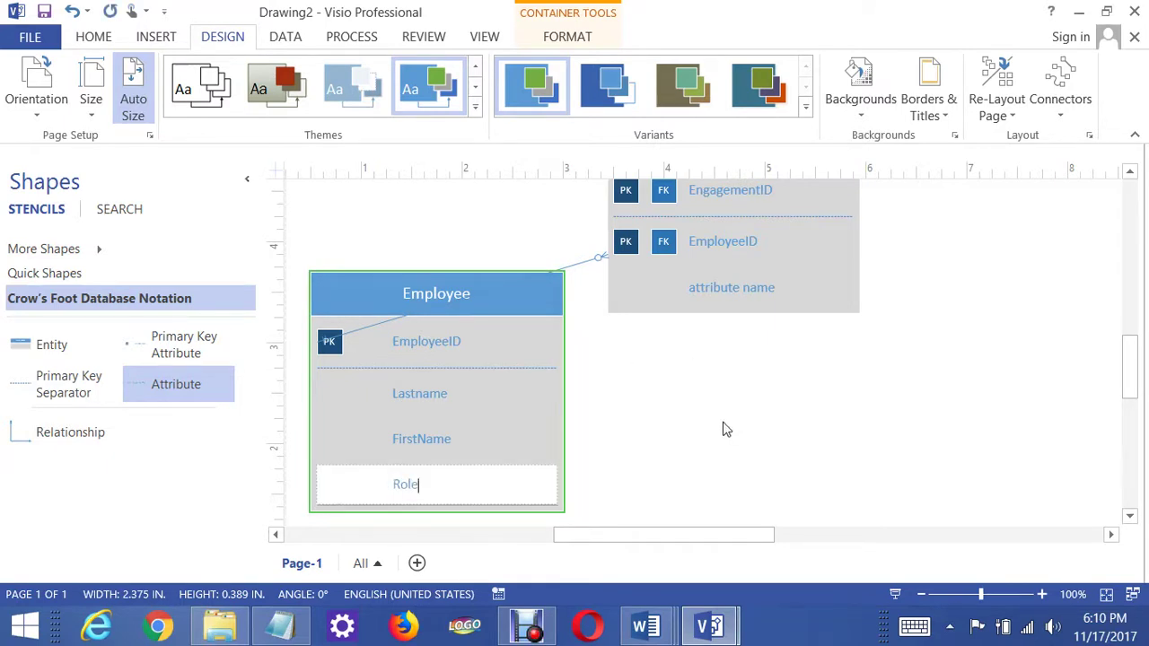
click(727, 431)
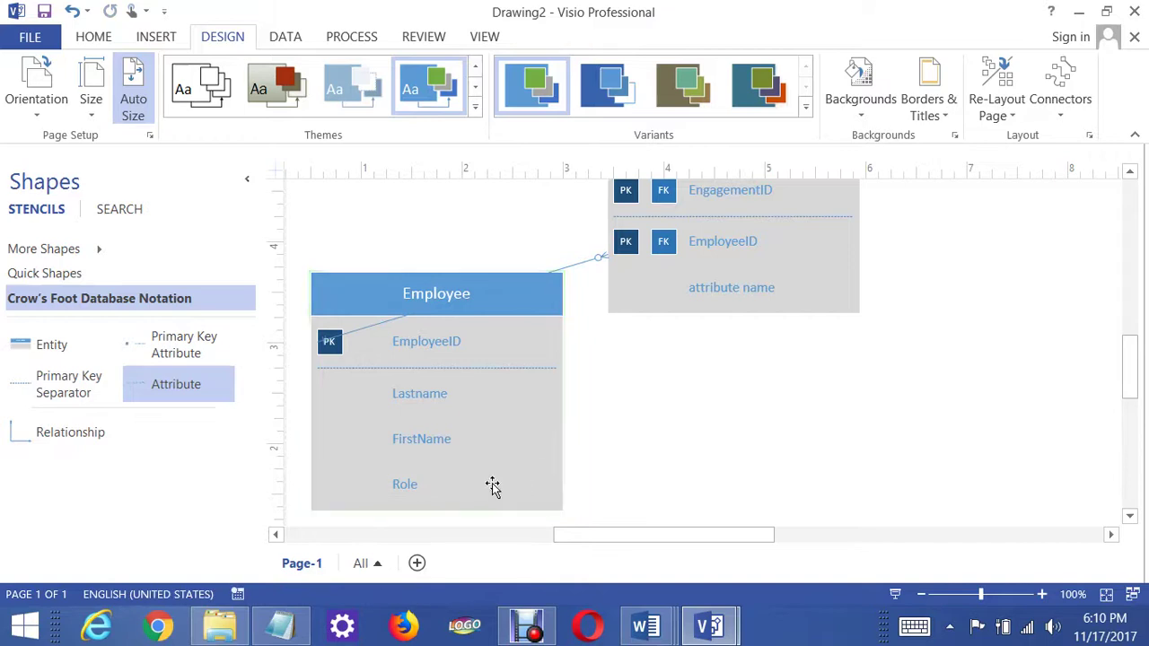
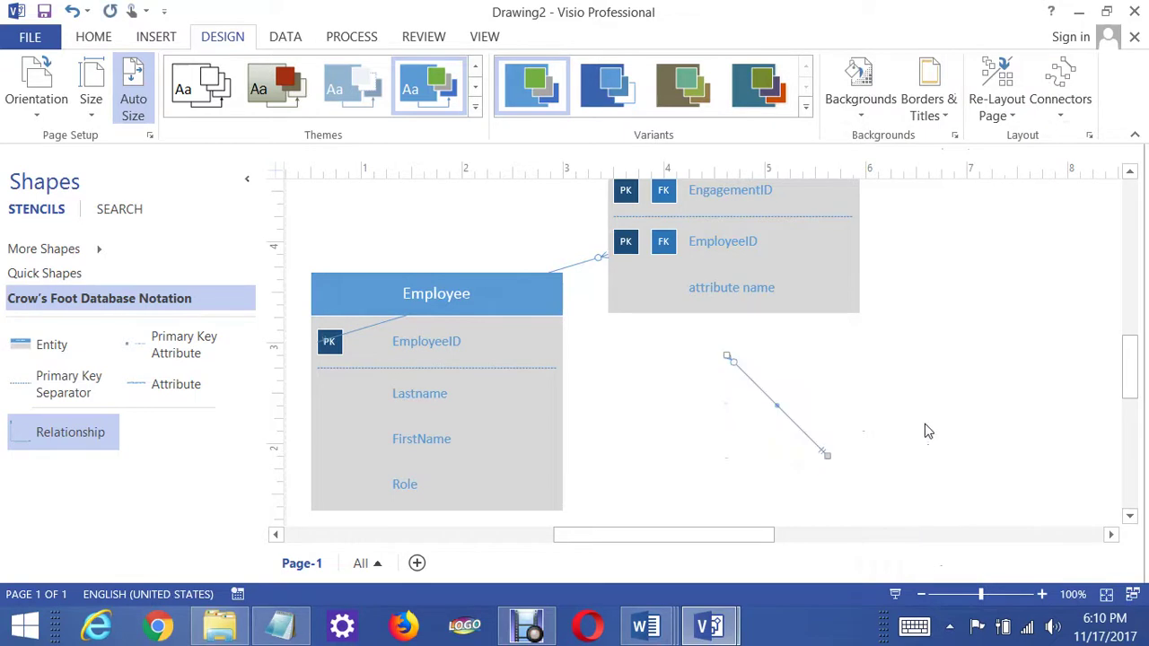
Step: Name the first unnamed attribute below EngagementID in the Engagement entity AsstChefID
scroll(933, 421, down, 3)
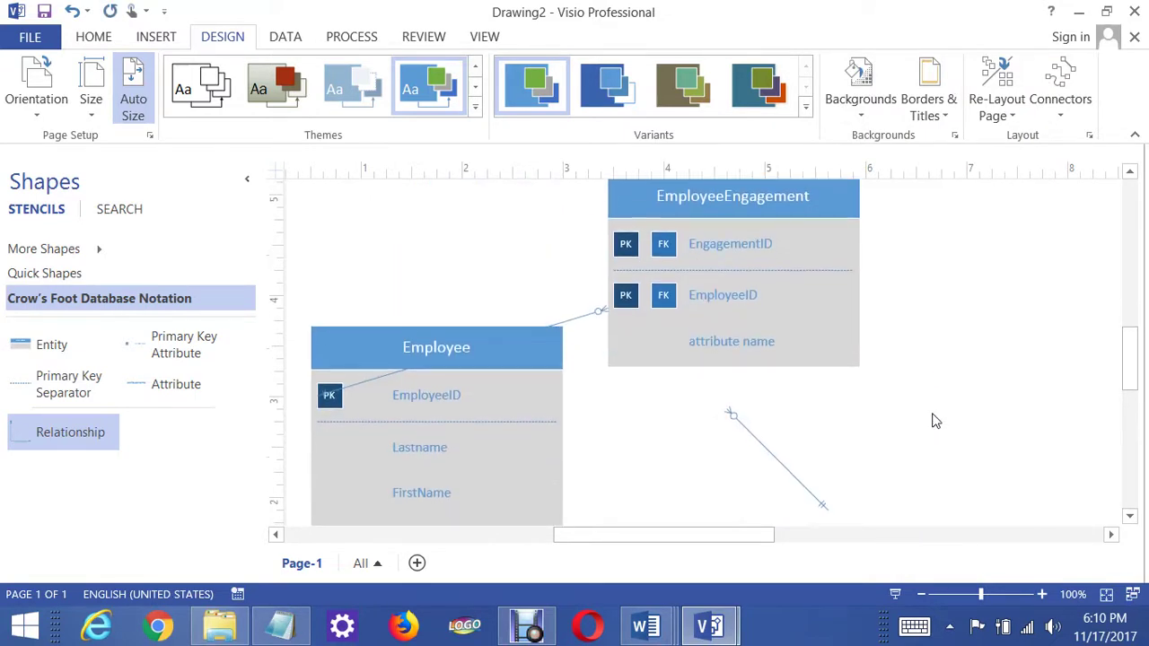
scroll(604, 435, up, 5)
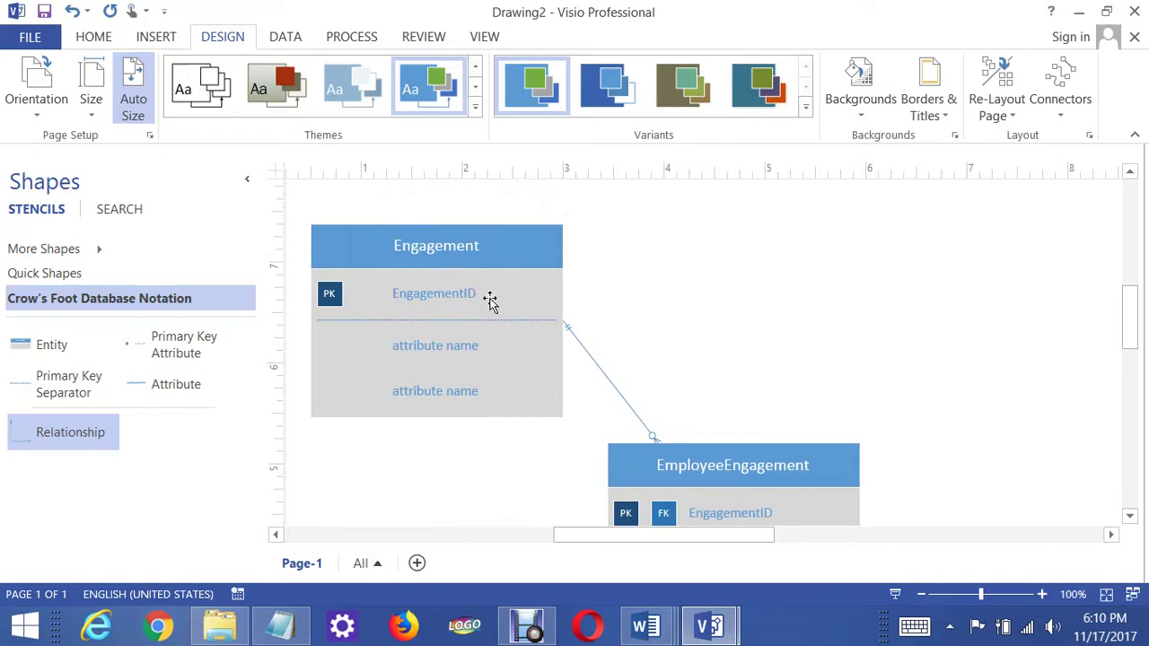
scroll(490, 302, down, 3)
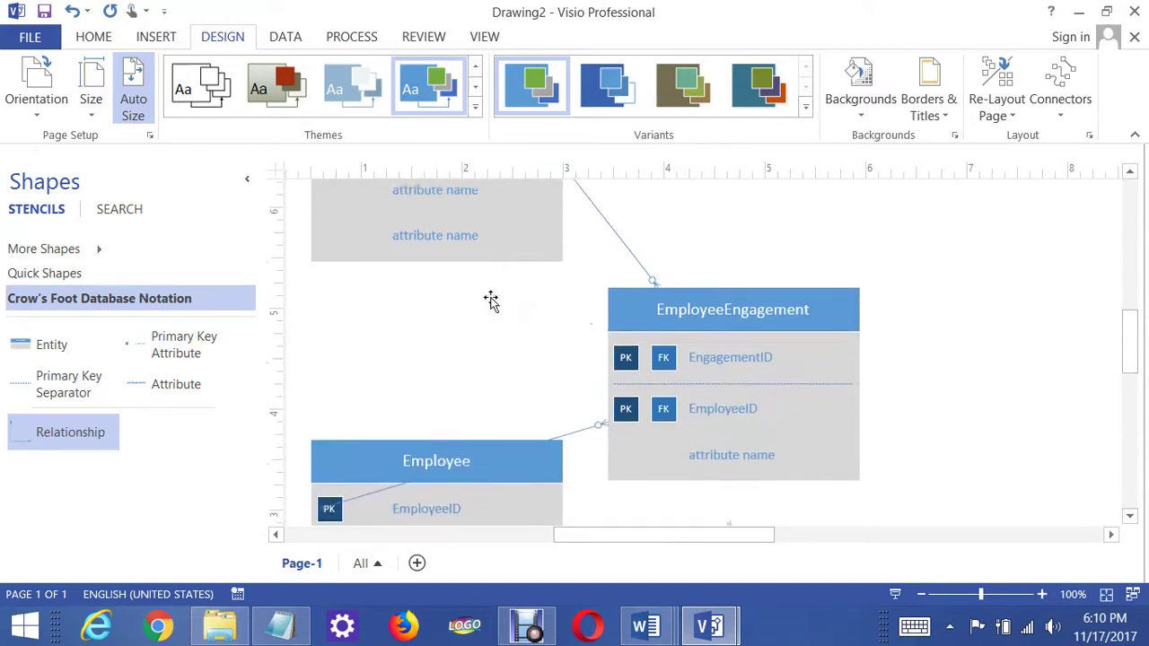
scroll(505, 305, up, 3)
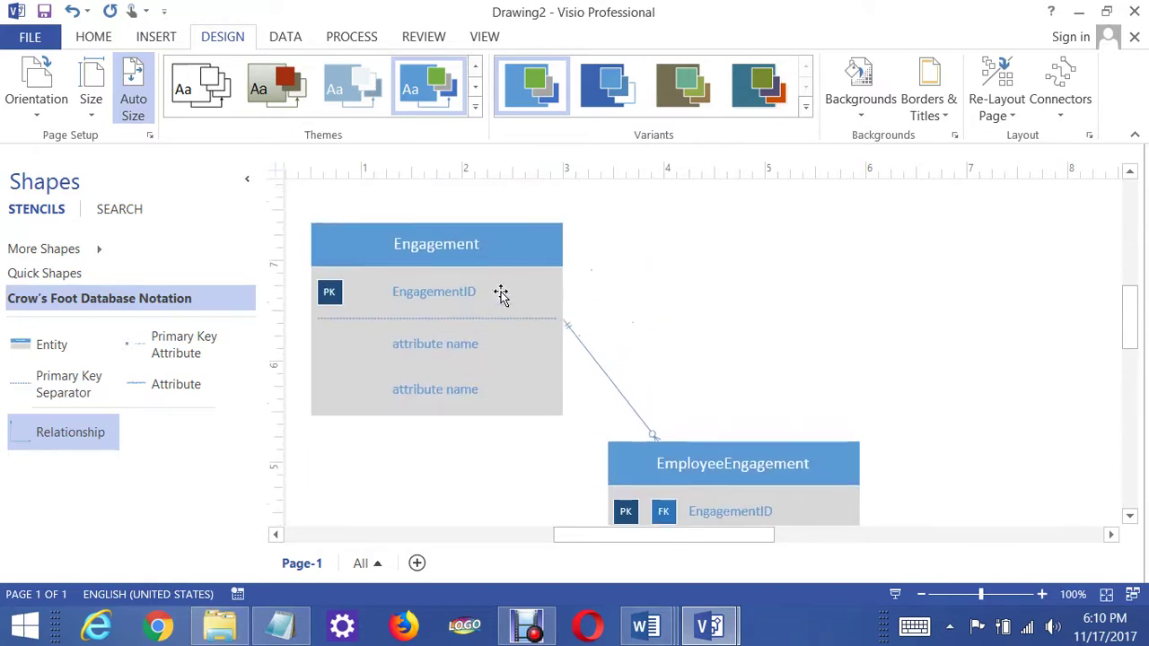
click(453, 357)
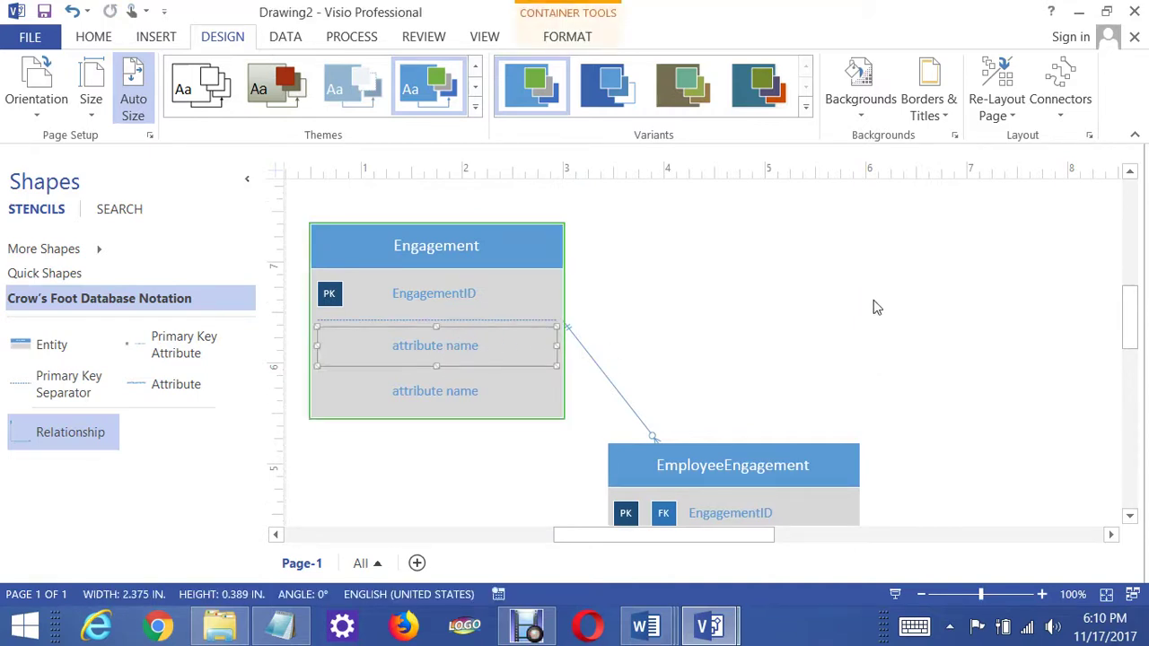
text(AsstChefI)
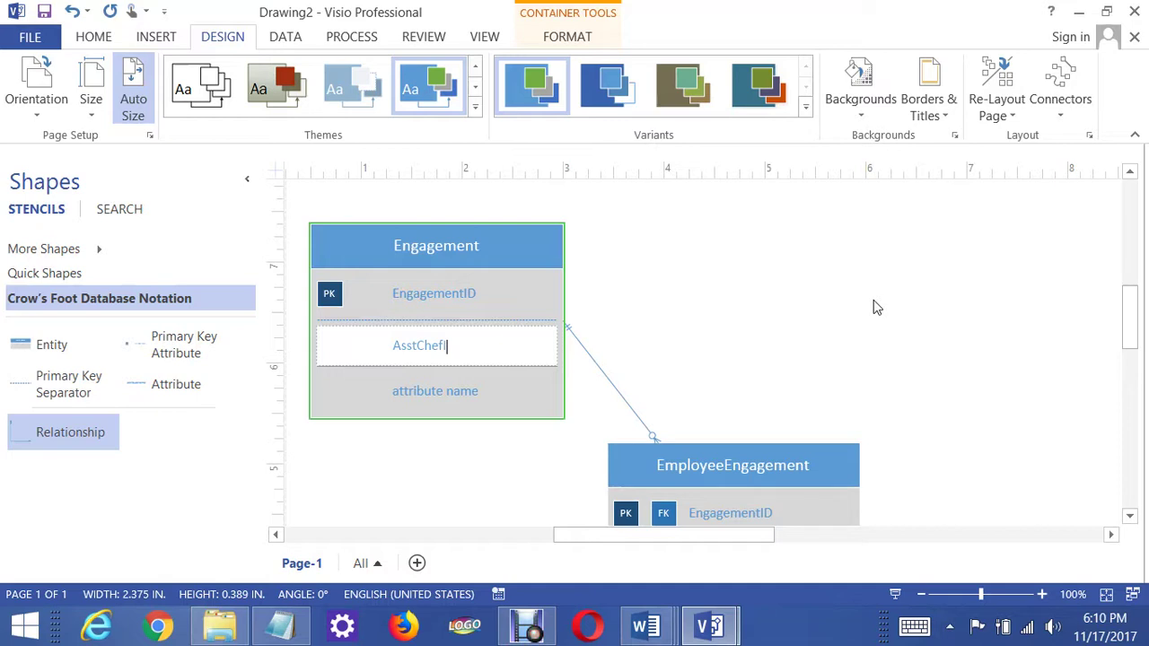
text(D)
click(763, 323)
Step: Set the AsstChefID attribute of Engagement as a foreign key
click(433, 339)
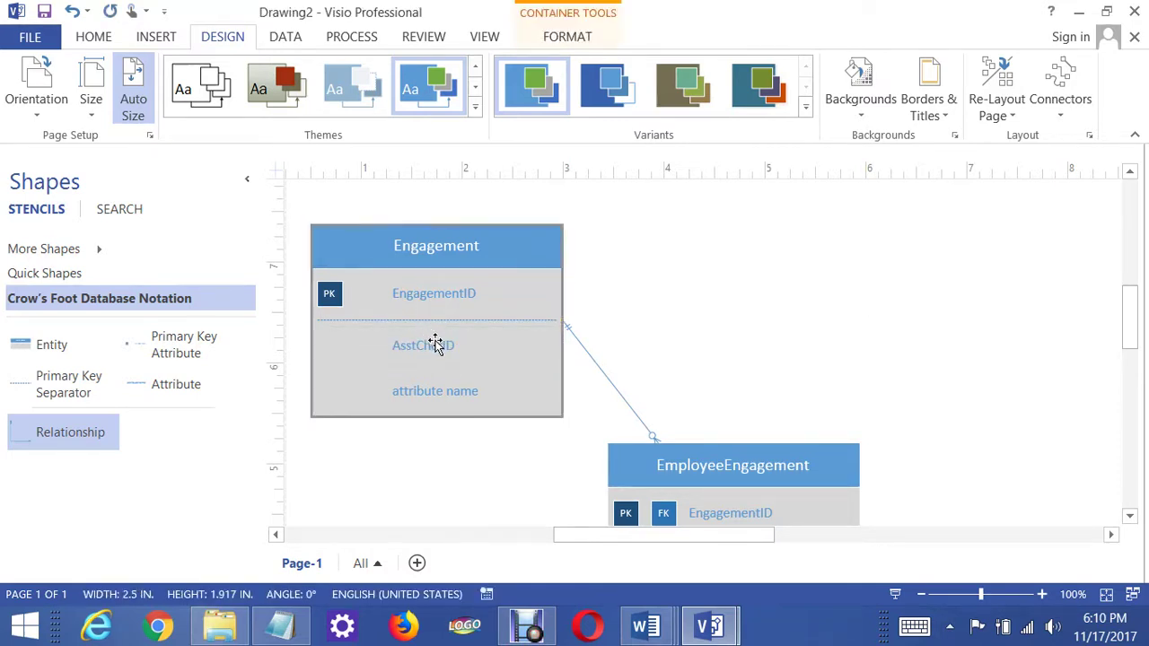
click(448, 352)
right_click(447, 352)
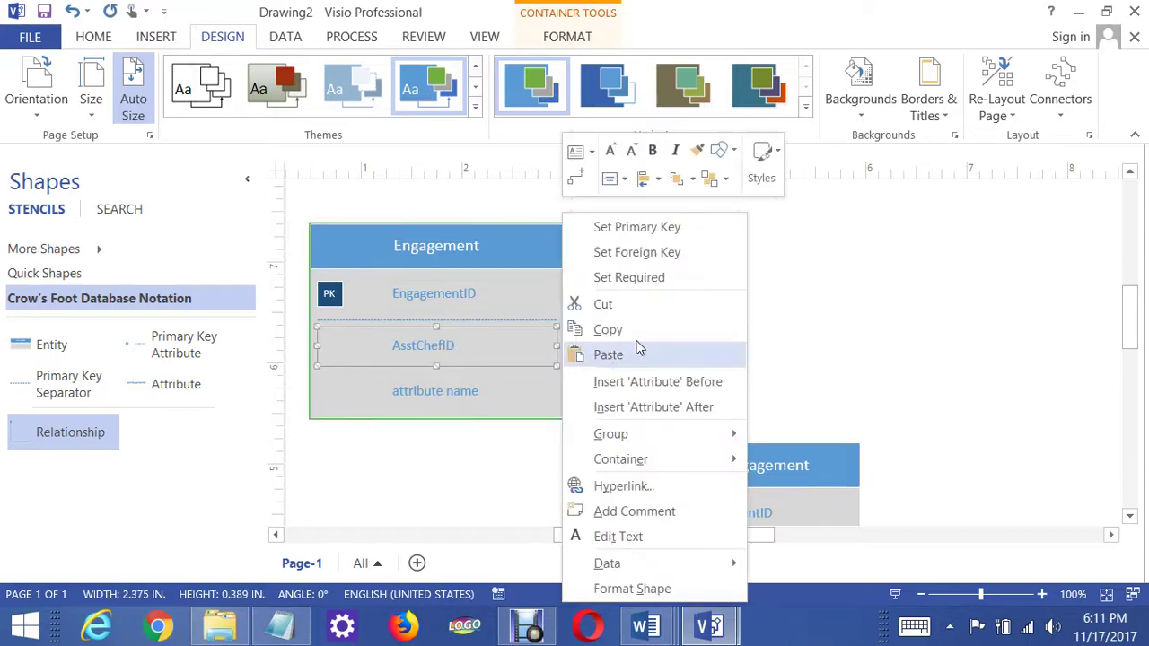
click(634, 258)
click(830, 303)
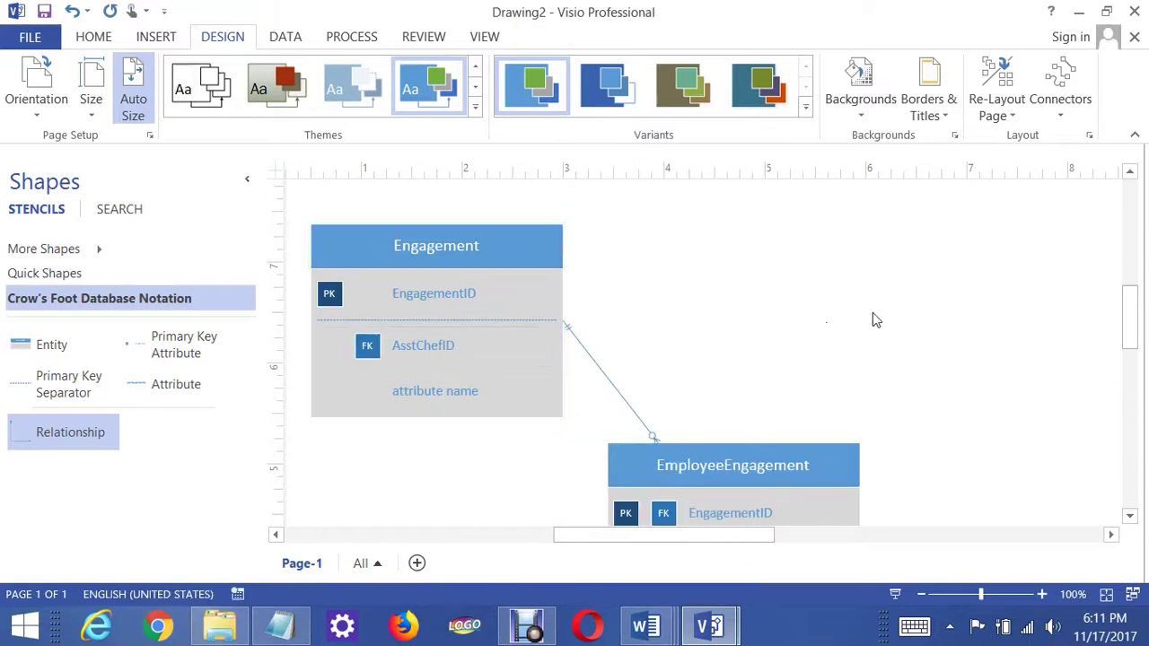
Step: Connect the loose relationship with its crow's foot end at AsstChefID's FK marker in Engagement and its other end at Employee's top edge
scroll(873, 312, down, 3)
scroll(484, 350, down, 2)
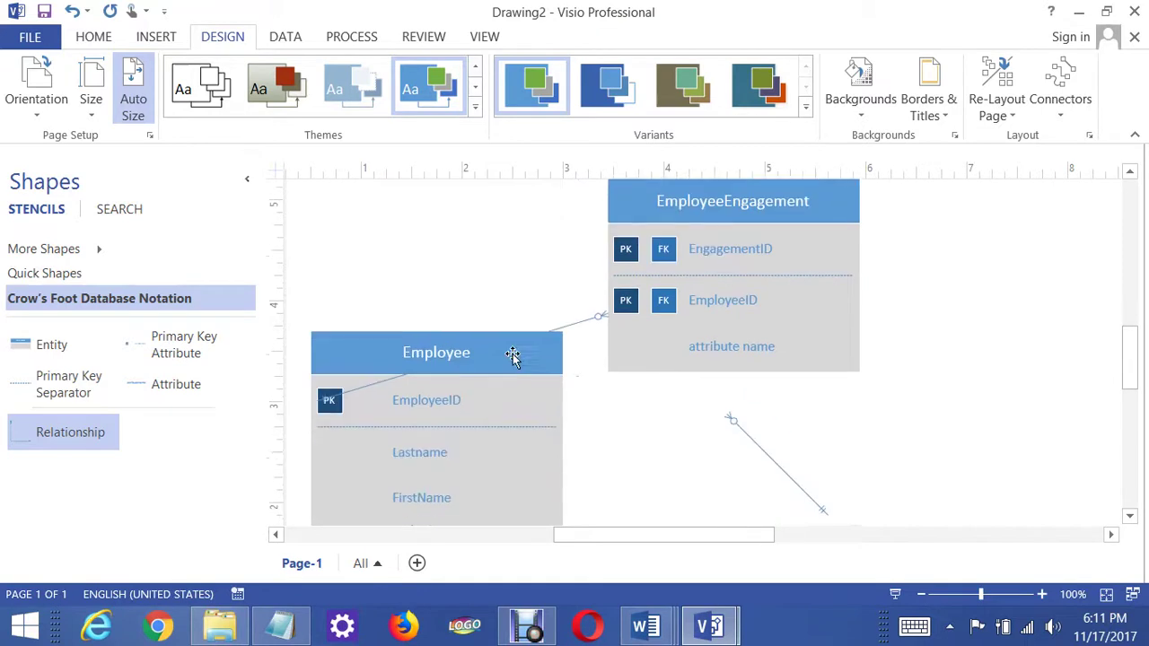
drag(823, 514, 482, 337)
click(675, 436)
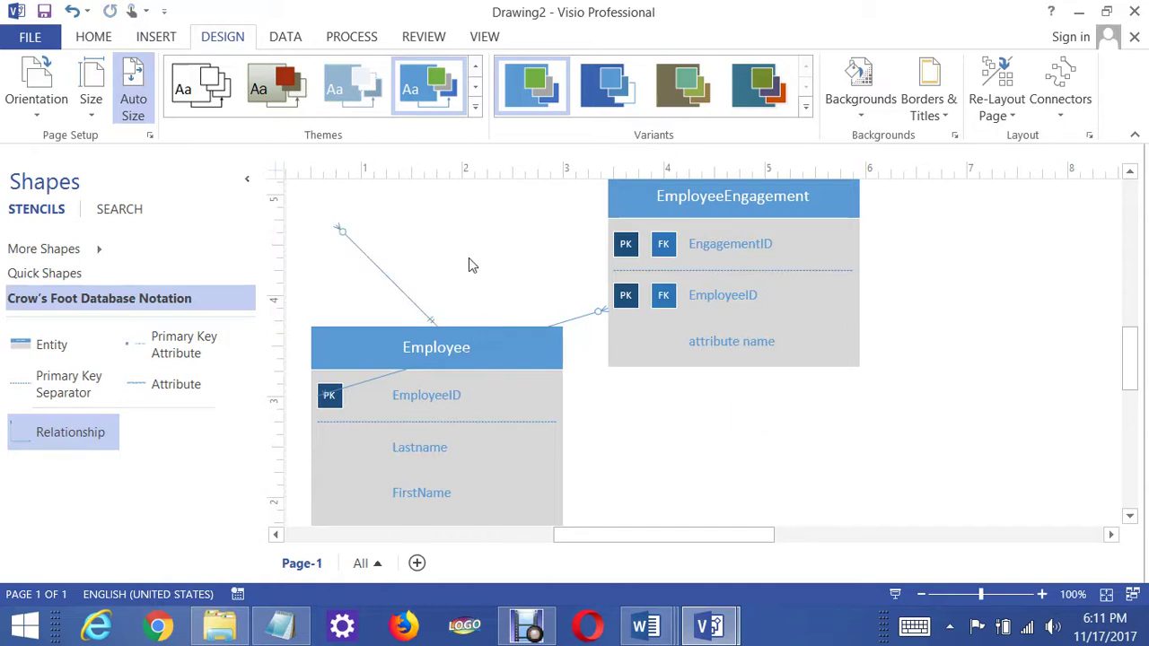
scroll(469, 258, up, 3)
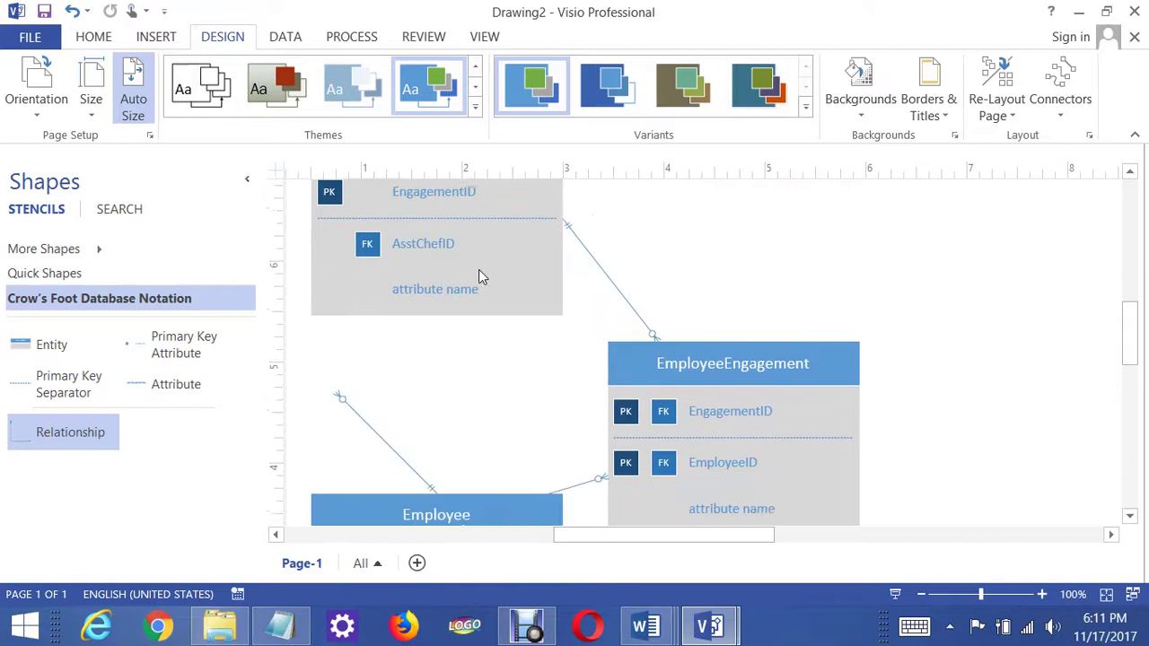
drag(341, 389, 419, 315)
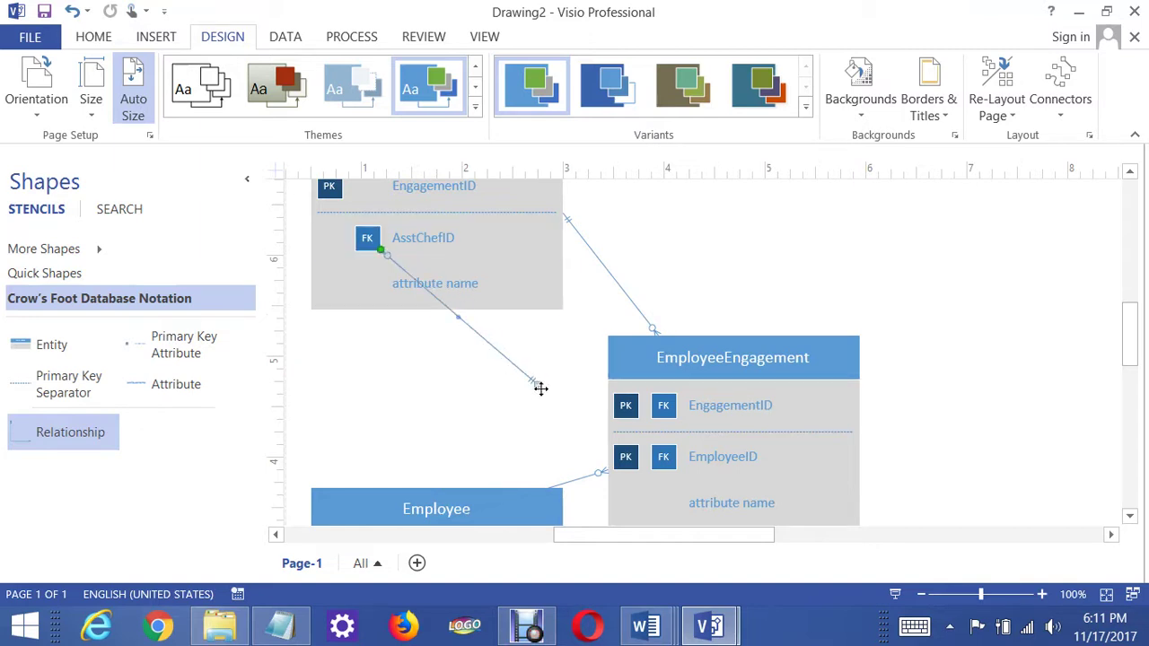
drag(488, 459, 415, 488)
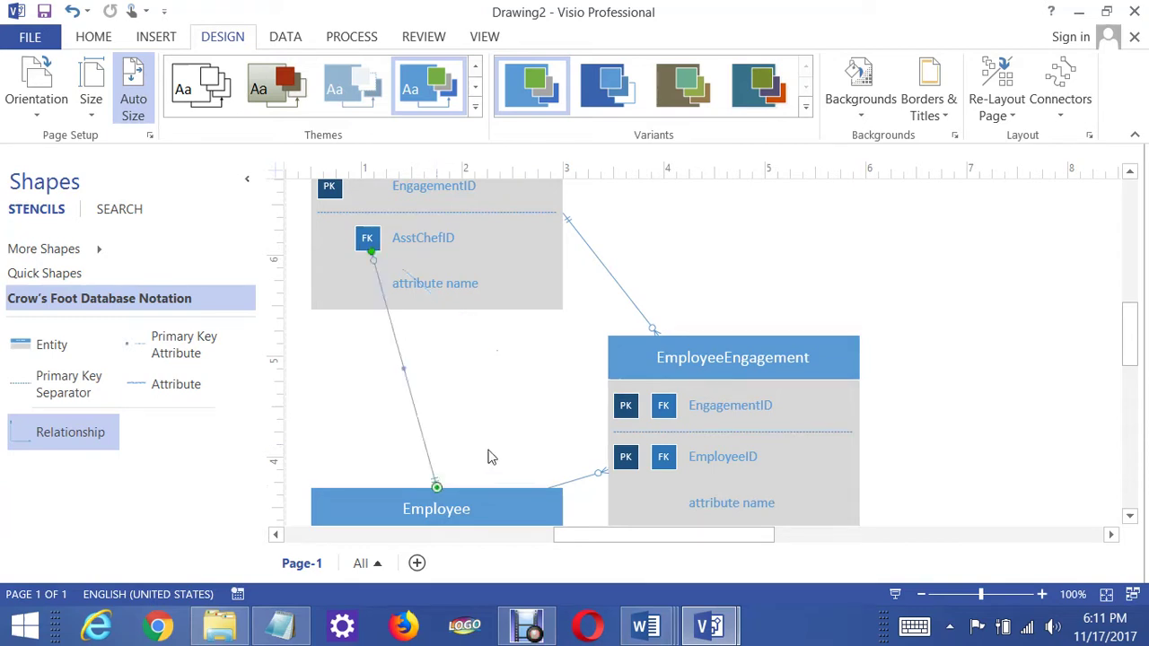
Step: Detach the relationship between Employee and EmployeeEngagement and move it to the empty area beyond EmployeeEngagement's upper right corner
drag(490, 500, 973, 297)
drag(1096, 255, 1072, 218)
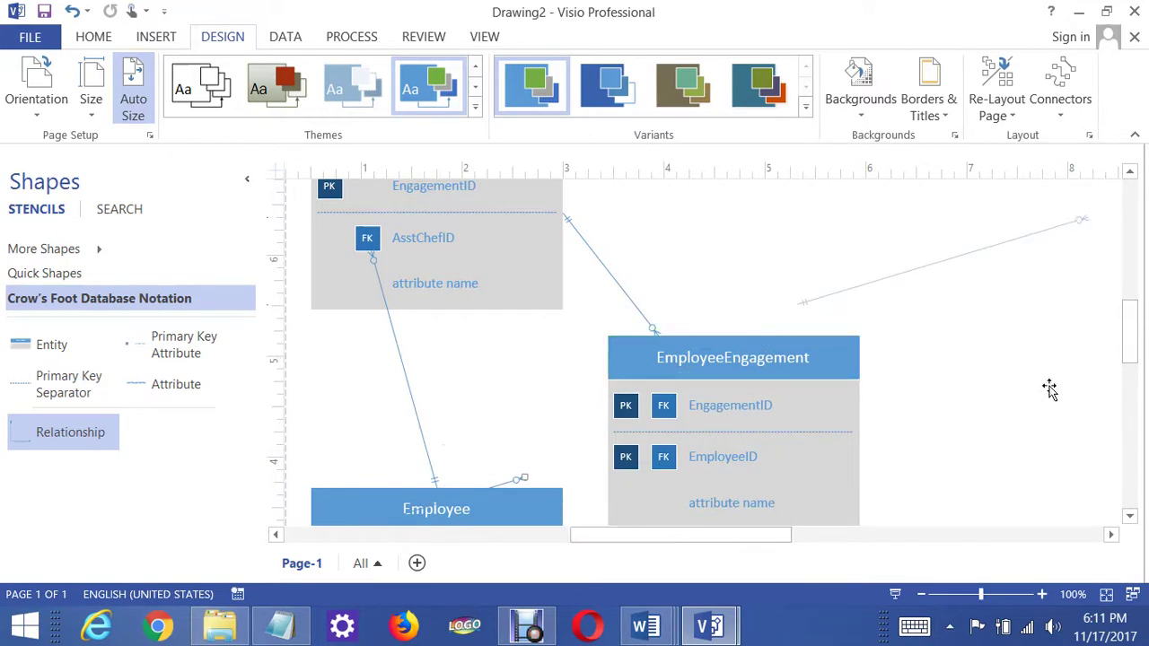
scroll(941, 457, down, 3)
click(522, 360)
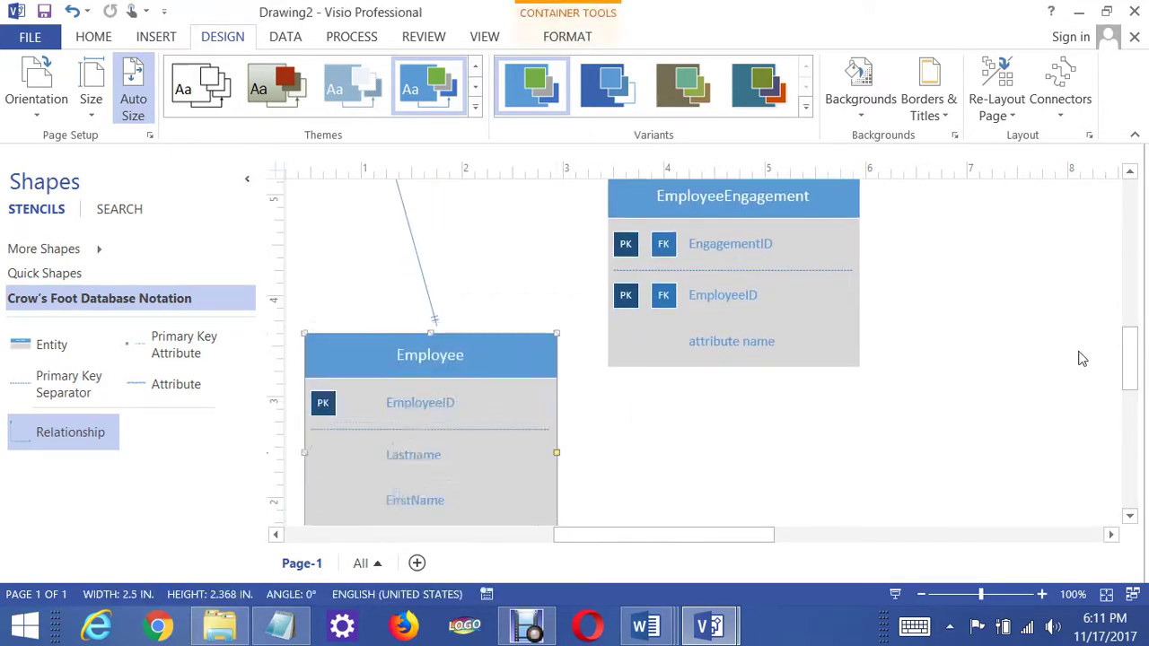
scroll(804, 362, up, 4)
drag(804, 362, 876, 309)
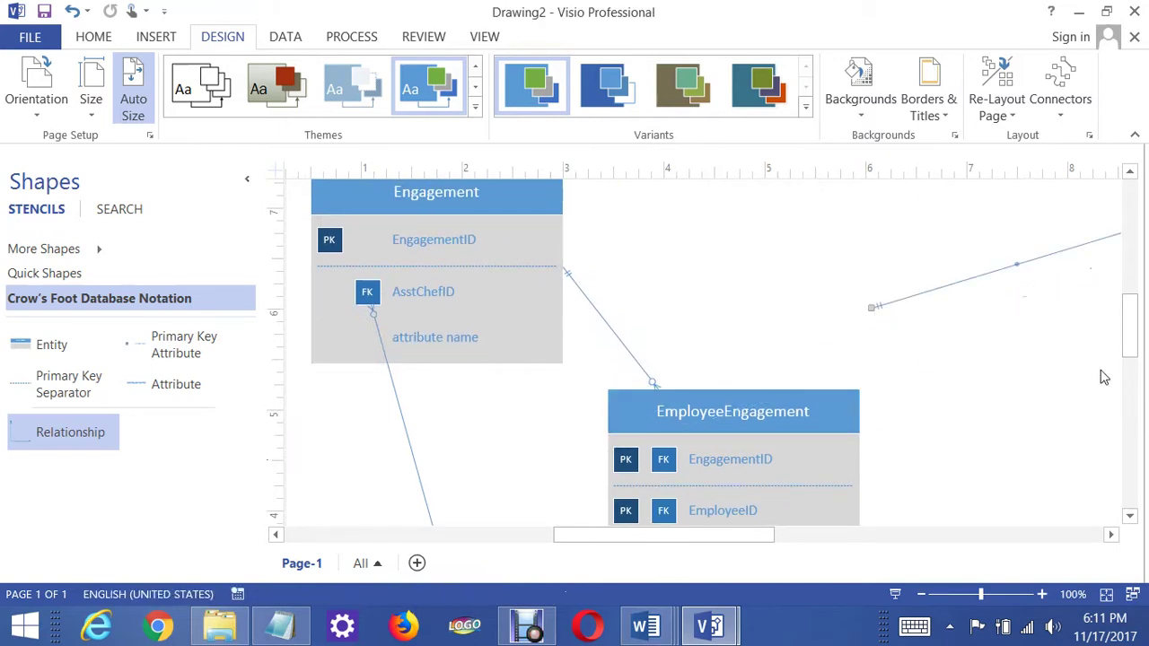
scroll(1134, 351, down, 2)
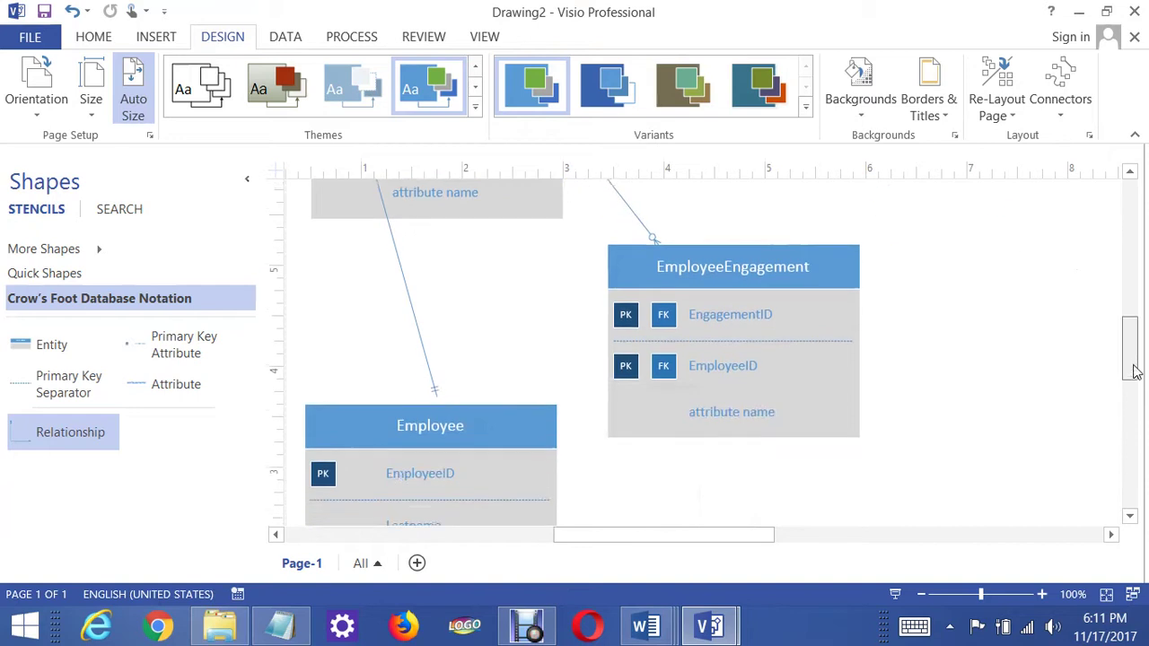
scroll(1133, 349, up, 1)
scroll(1133, 348, up, 1)
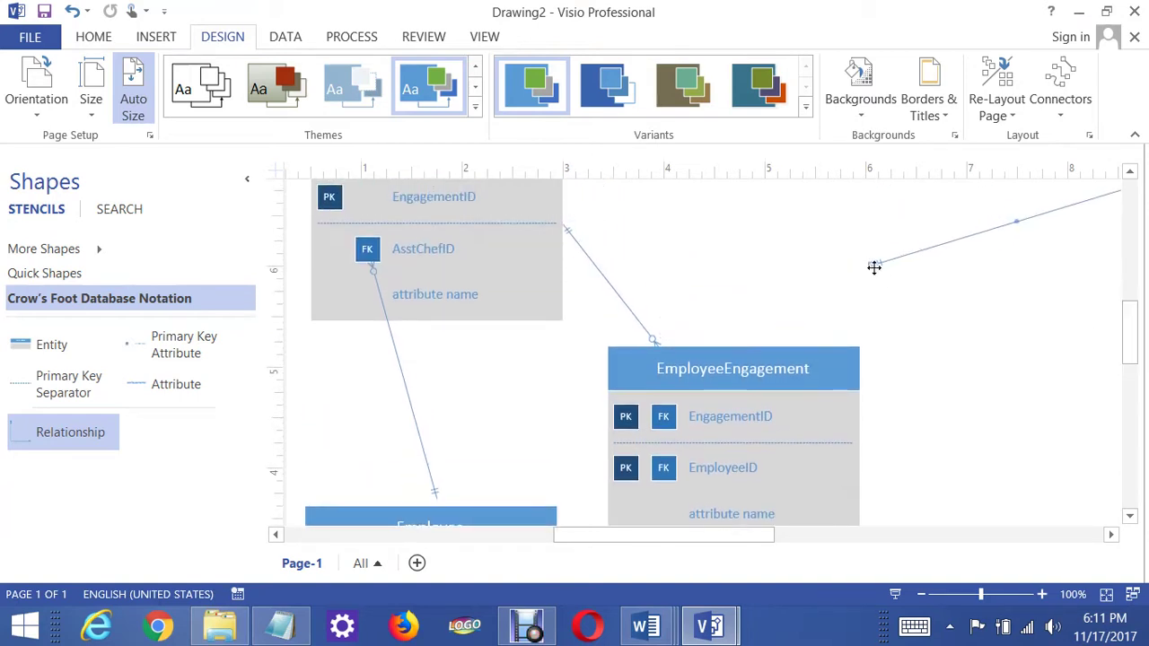
Step: Reattach the detached relationship with its one end on Employee's top edge and its crow's foot end on EmployeeEngagement's left edge beside EmployeeID
drag(1029, 466, 570, 504)
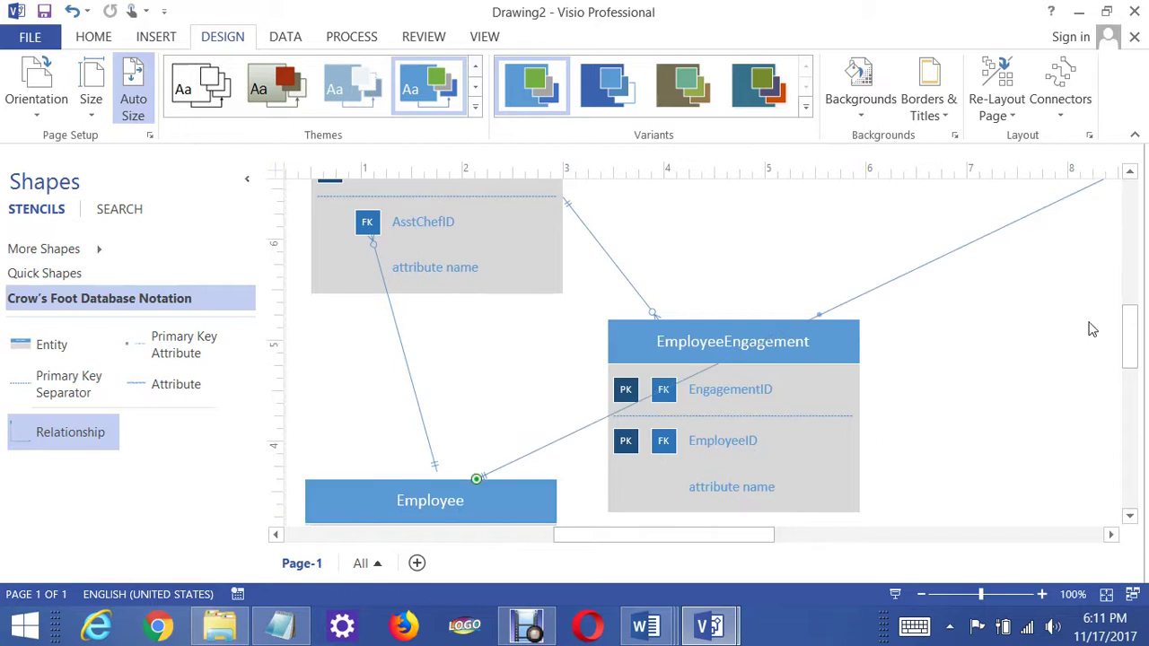
drag(745, 536, 825, 536)
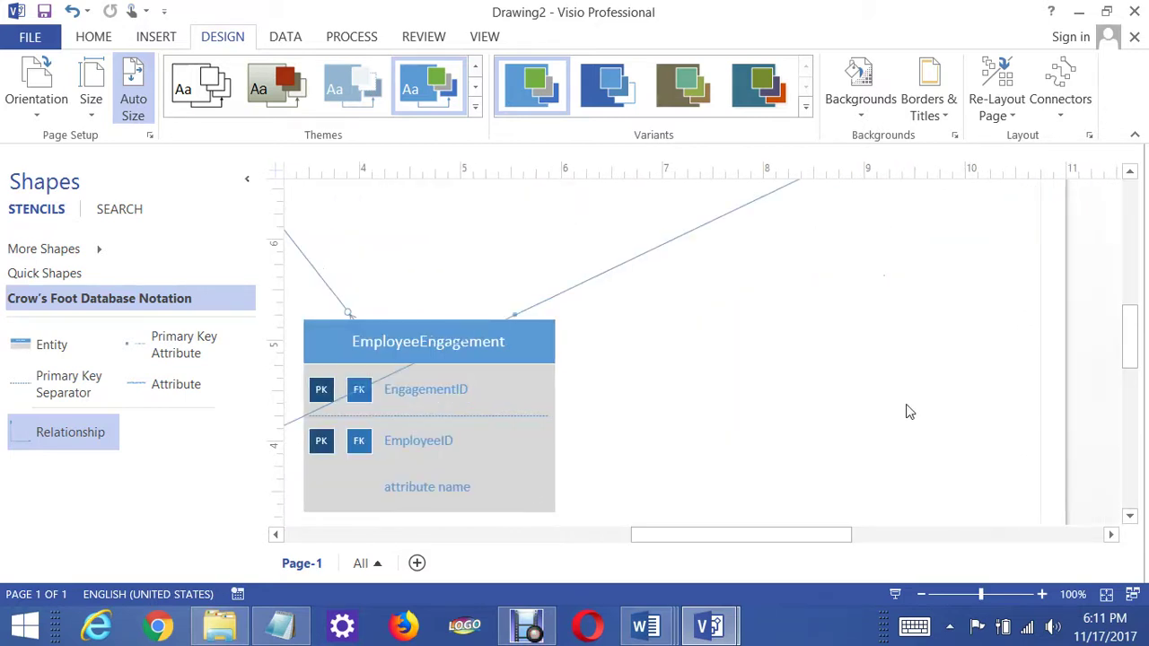
scroll(865, 325, up, 3)
drag(855, 262, 401, 460)
mouse_move(301, 470)
mouse_down()
mouse_move(322, 477)
mouse_move(314, 490)
mouse_move(302, 469)
mouse_up()
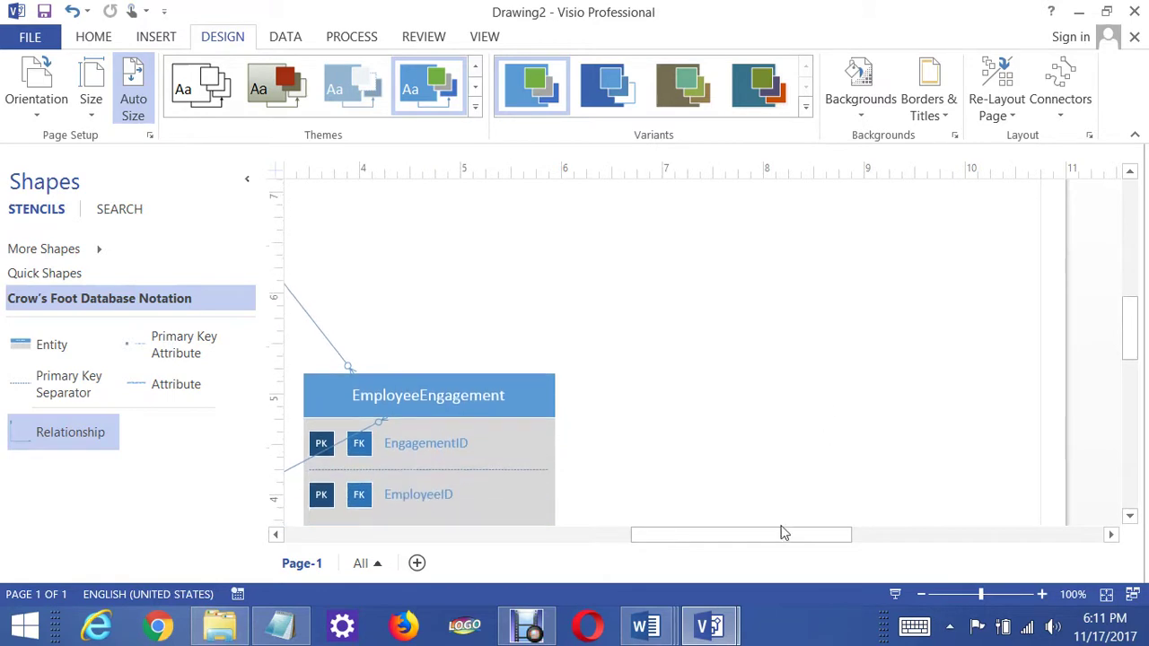
drag(718, 537, 579, 536)
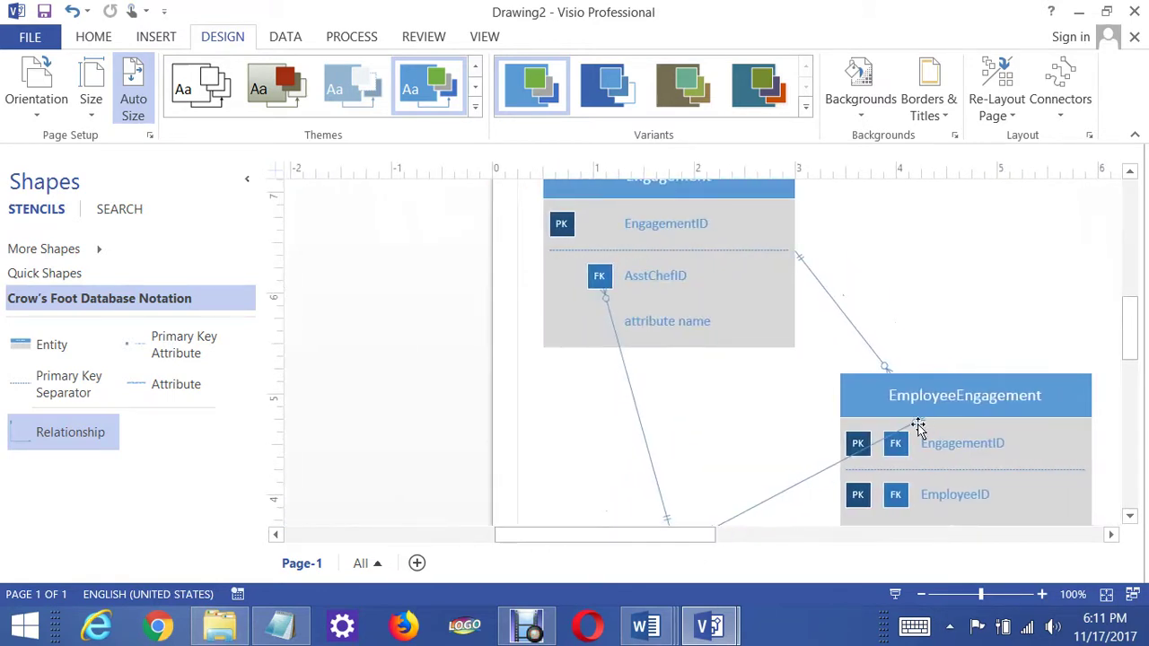
drag(917, 426, 838, 505)
scroll(1003, 266, down, 3)
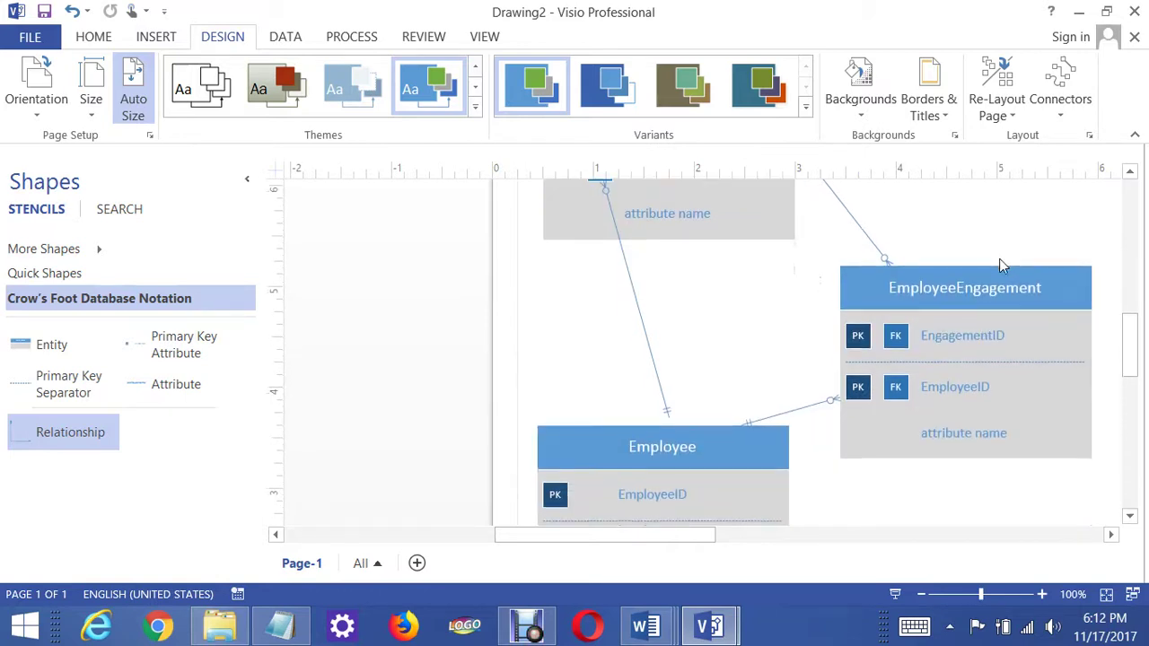
Step: Reposition the Engagement–Employee relationship so its crow's foot meets the middle of Engagement's bottom edge and its other end meets Employee's top edge
scroll(825, 379, up, 5)
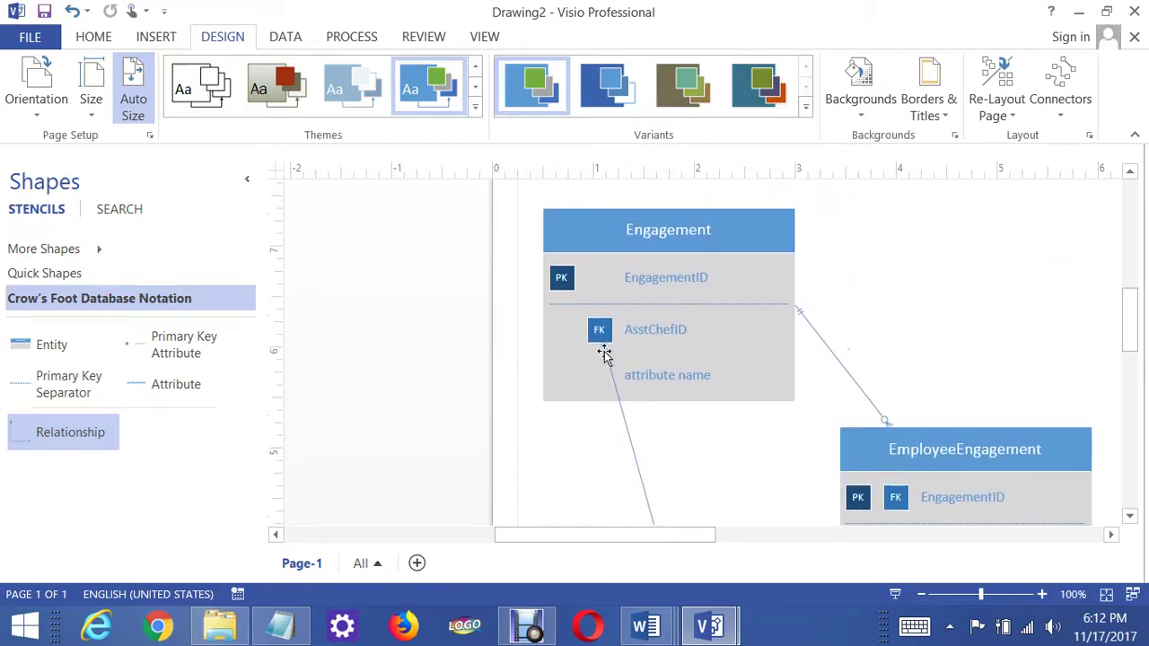
drag(602, 349, 669, 406)
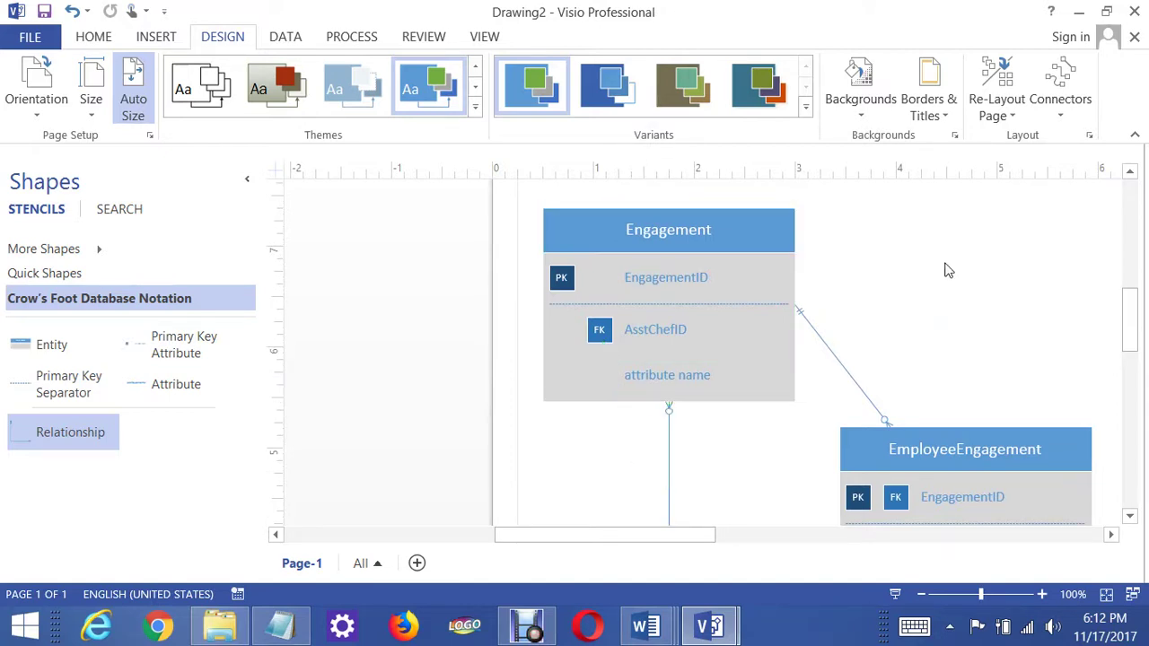
scroll(949, 270, down, 2)
scroll(905, 323, down, 2)
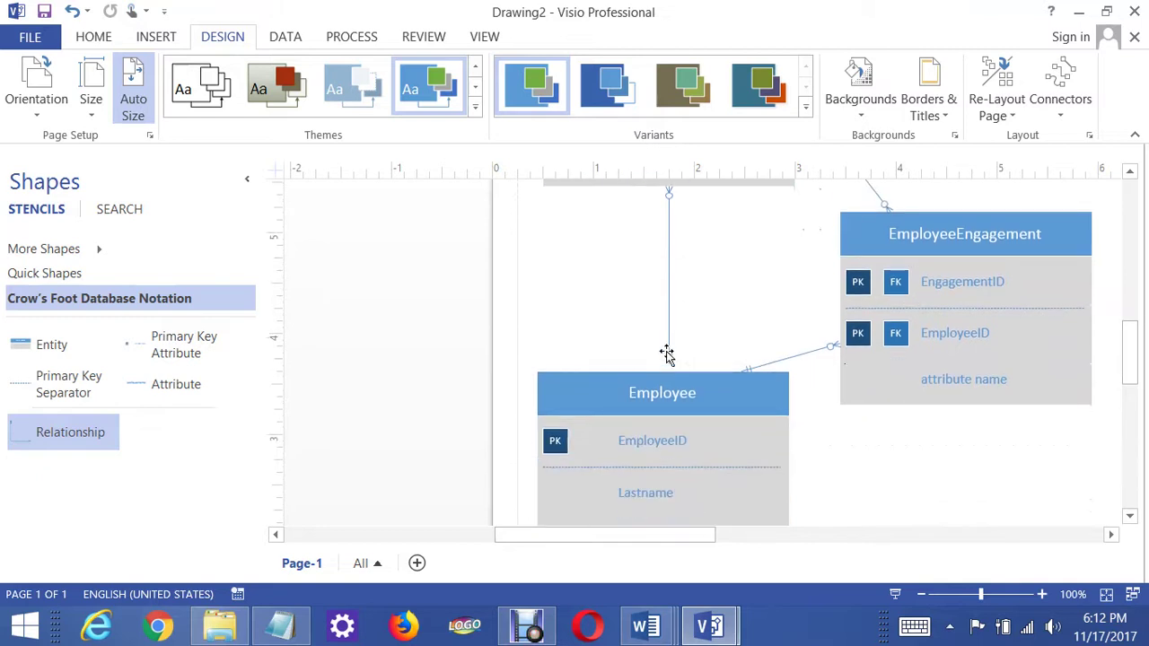
drag(664, 370, 669, 366)
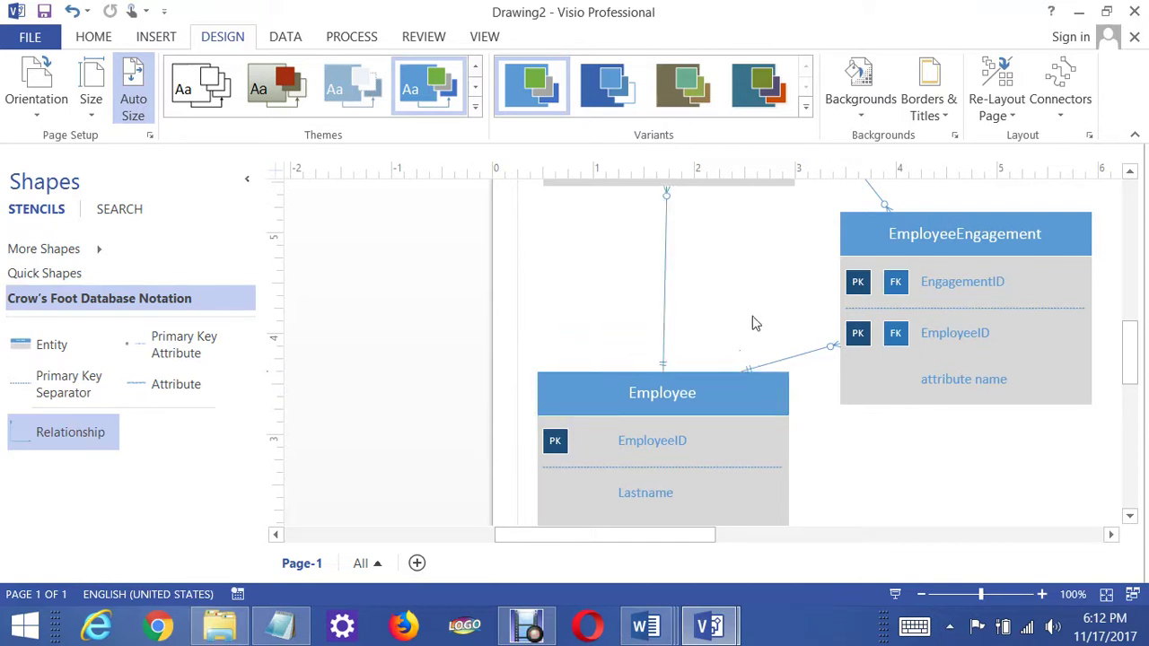
Step: Move Employee slightly down into alignment with Engagement and reattach its relationships to Engagement and EmployeeEngagement at its top edge
drag(713, 396, 738, 437)
drag(665, 368, 750, 473)
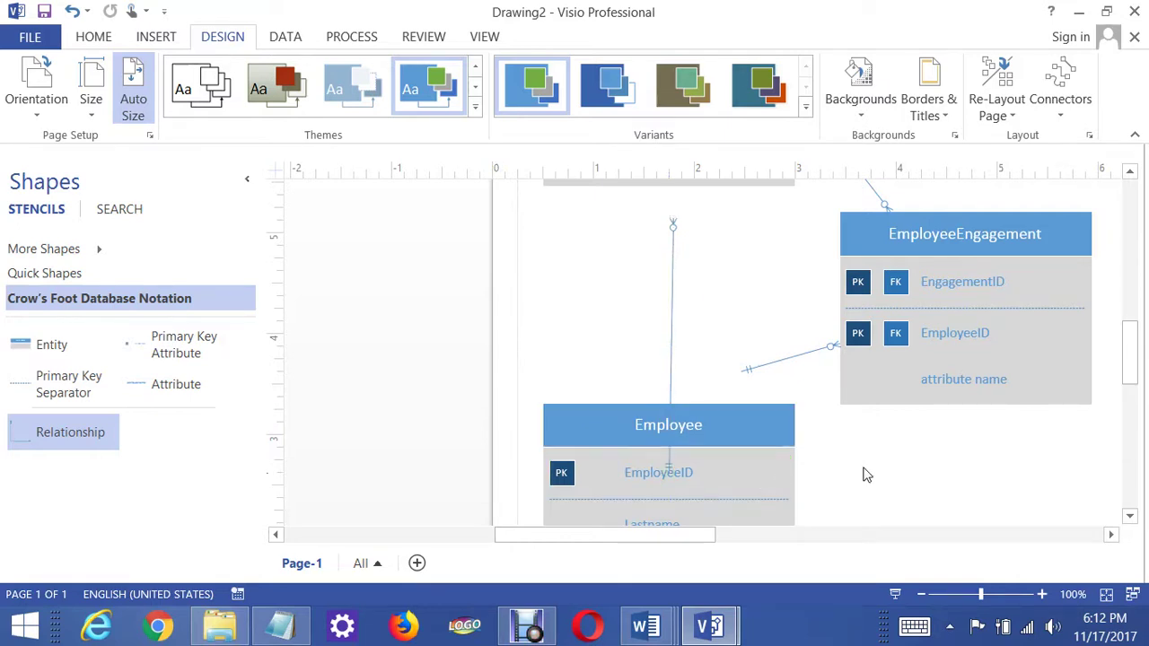
click(661, 475)
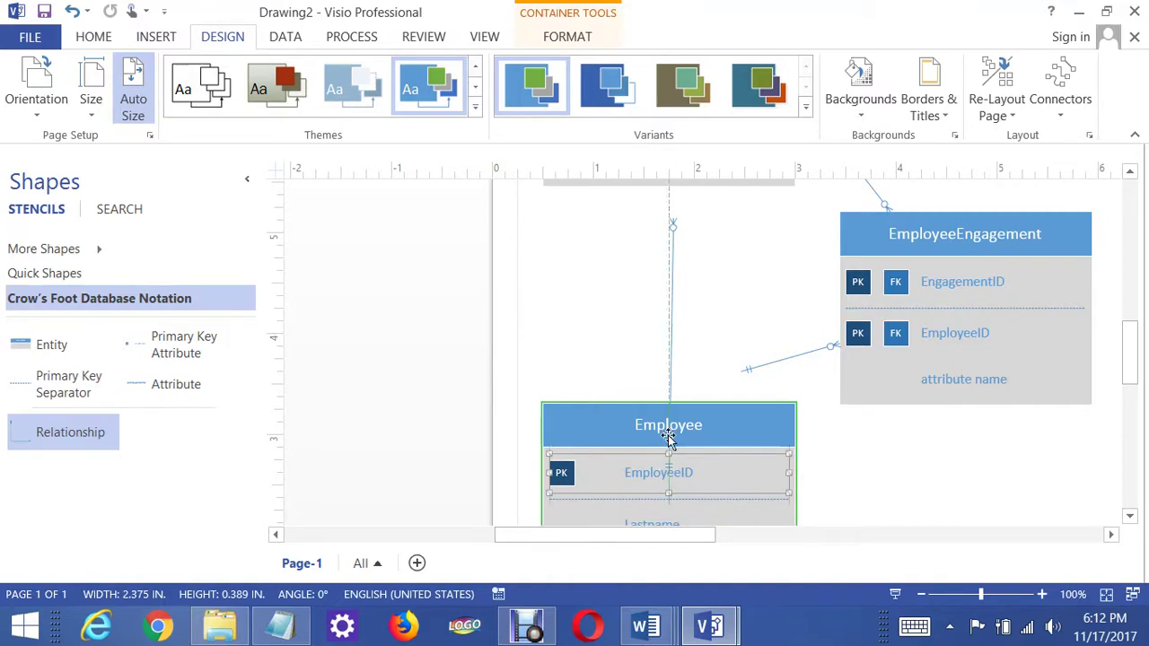
drag(672, 235, 669, 188)
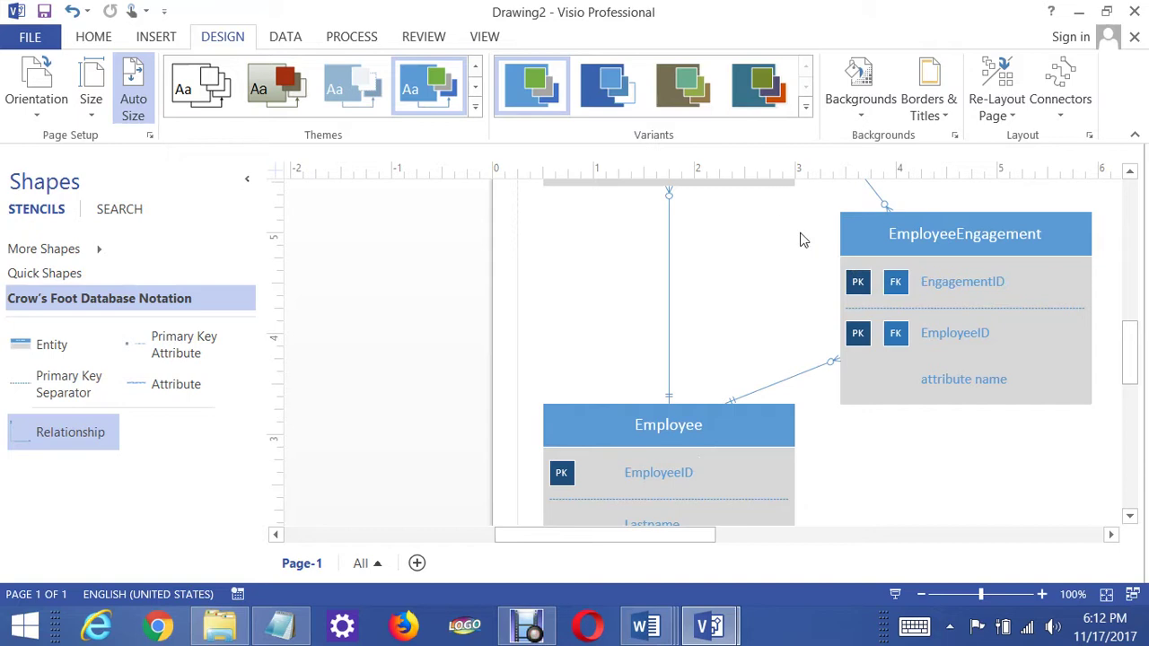
mouse_move(1132, 349)
mouse_down()
mouse_move(1136, 330)
mouse_move(1142, 373)
mouse_move(1144, 341)
mouse_up()
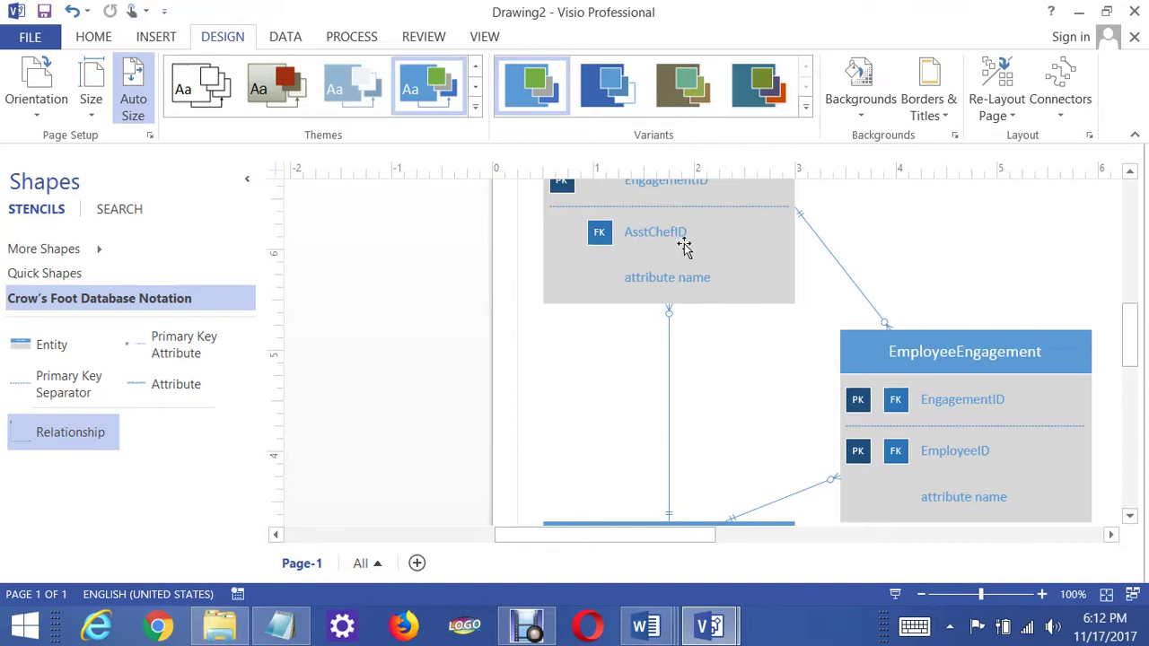
scroll(706, 279, down, 1)
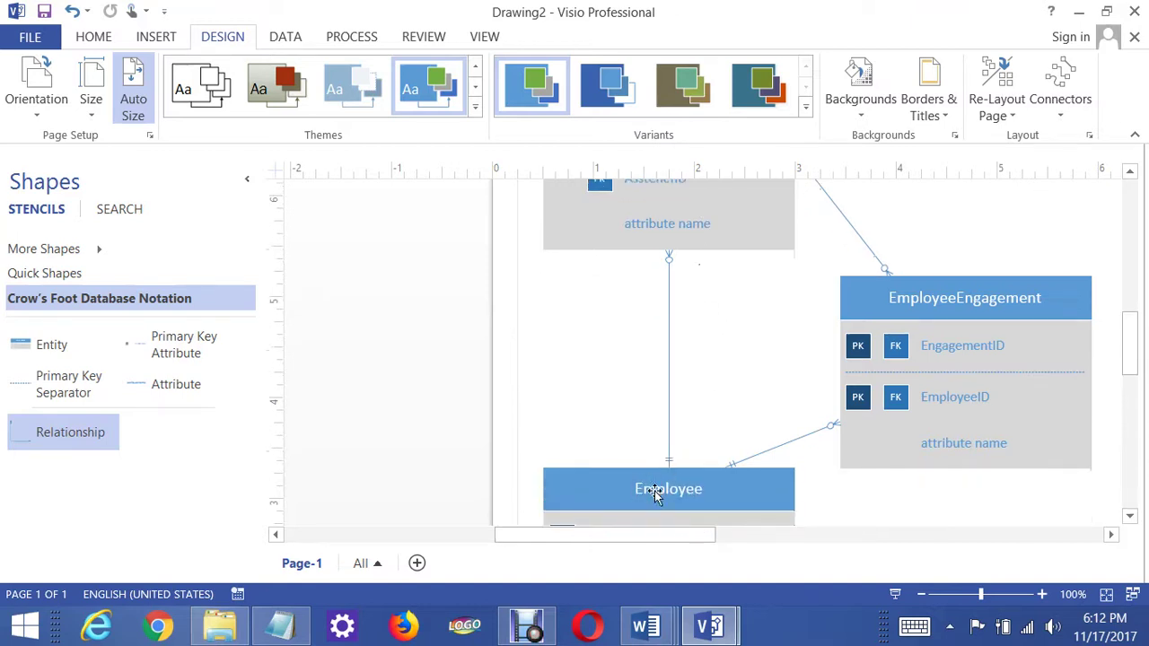
scroll(699, 467, down, 1)
scroll(699, 467, down, 5)
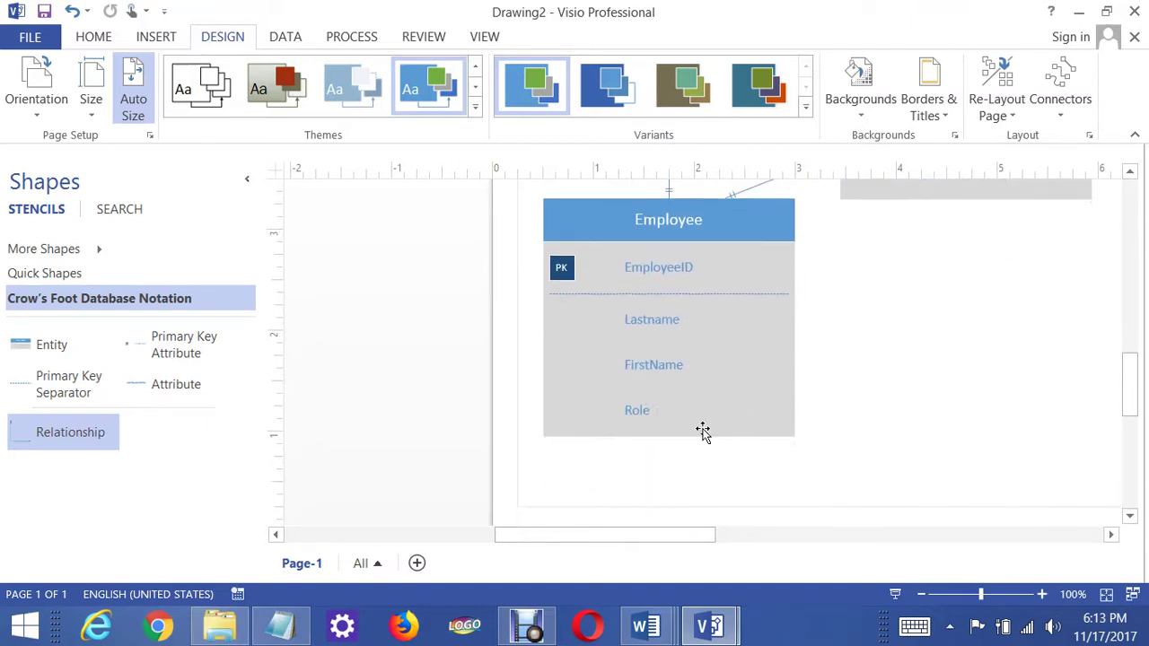
scroll(937, 411, up, 7)
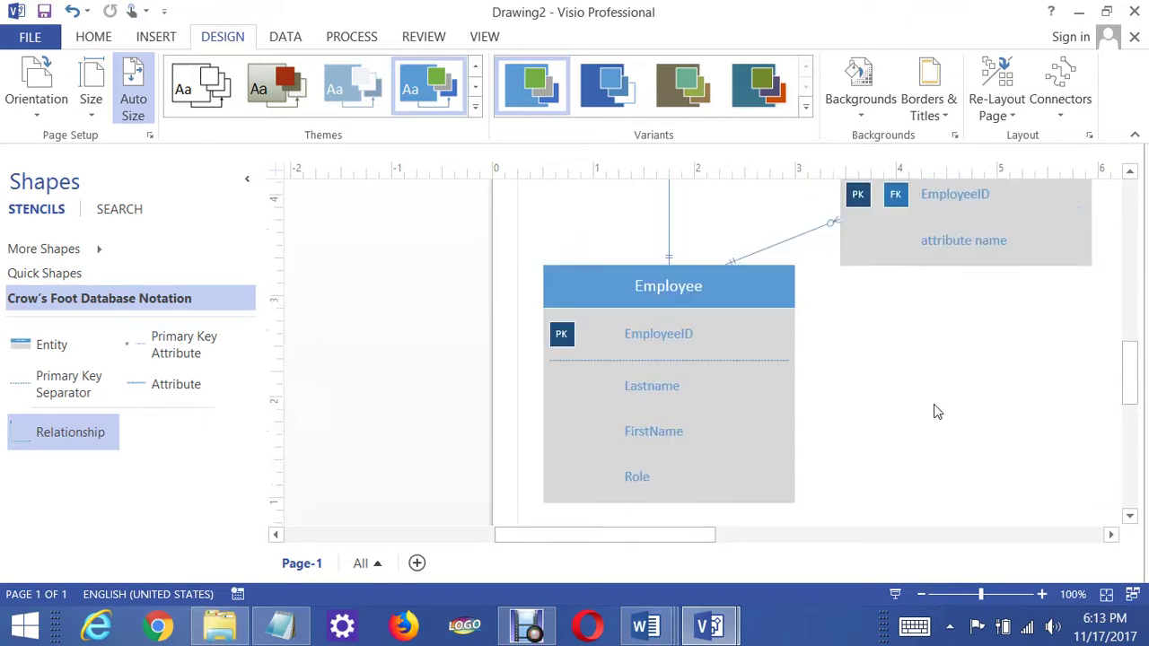
Step: Nudge the EmployeeEngagement entity slightly left and down with its relationships attached
scroll(729, 339, up, 2)
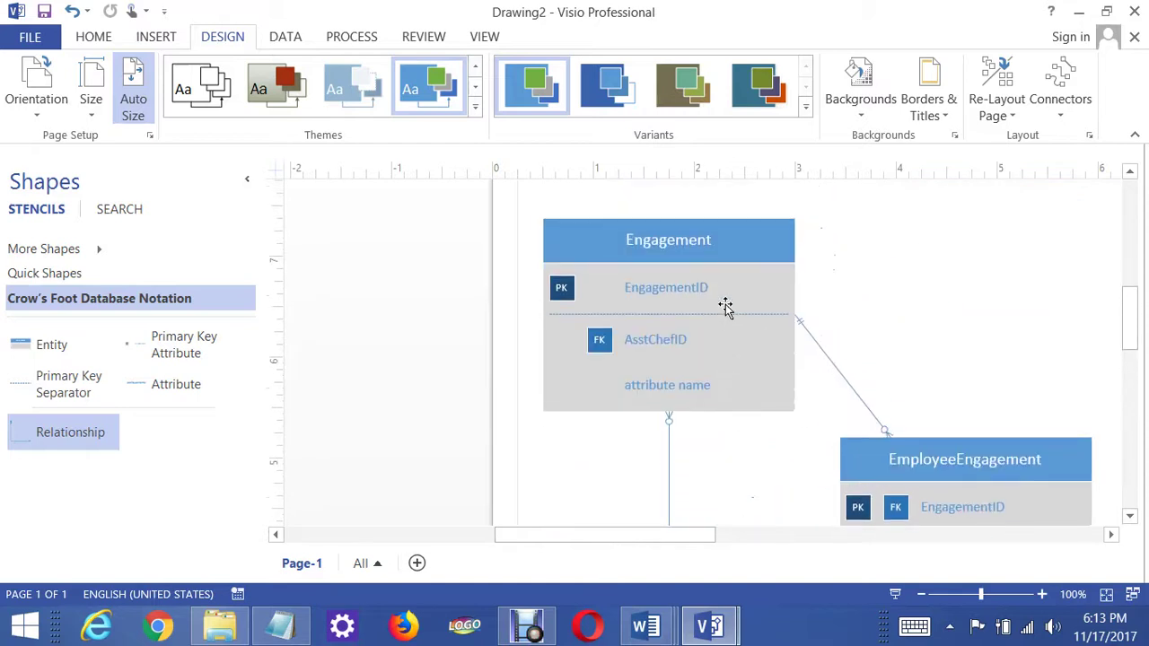
scroll(727, 307, down, 3)
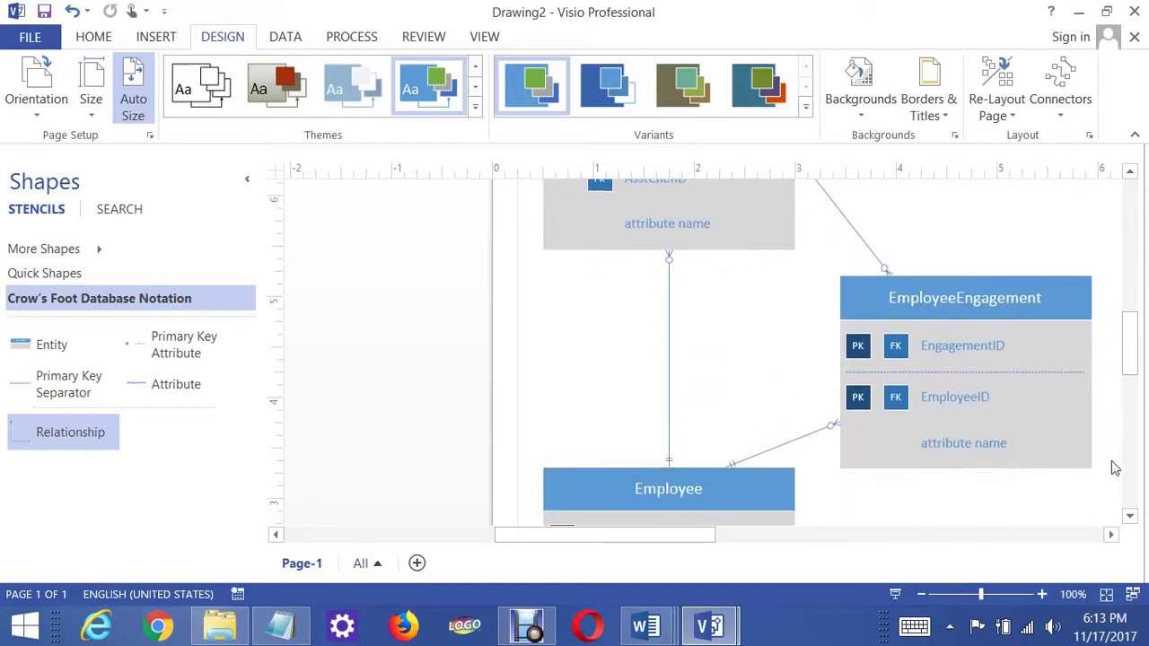
drag(1016, 305, 1010, 310)
click(1062, 501)
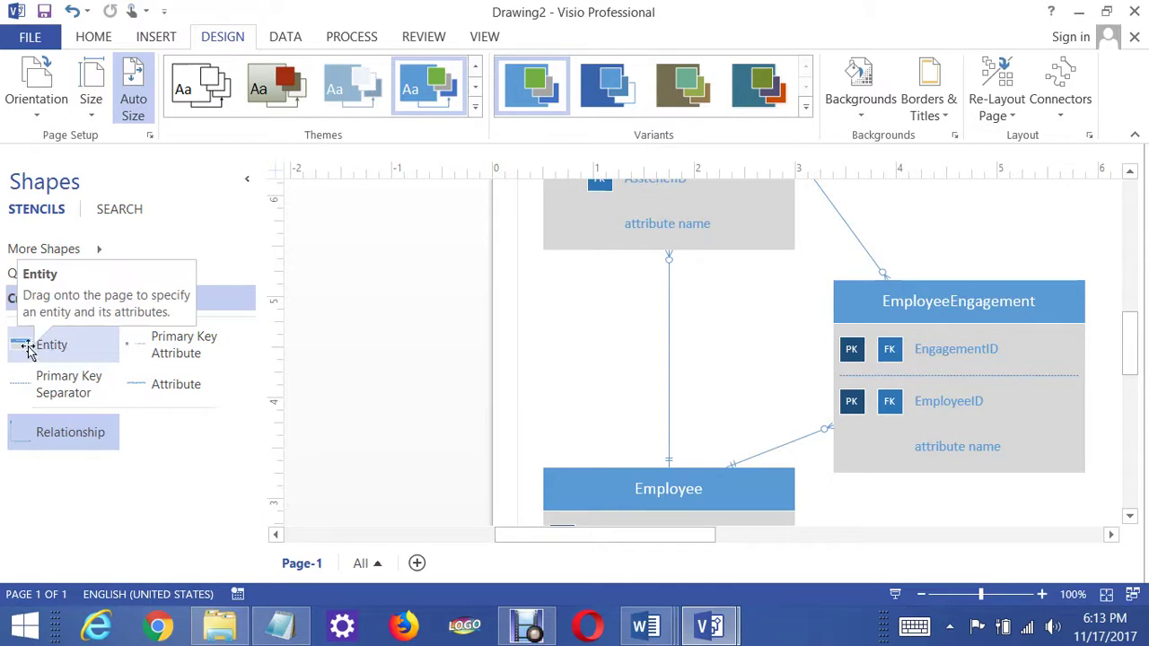
Step: Add two new entities, one over EmployeeEngagement's upper right corner and one below EmployeeEngagement
drag(24, 350, 1060, 215)
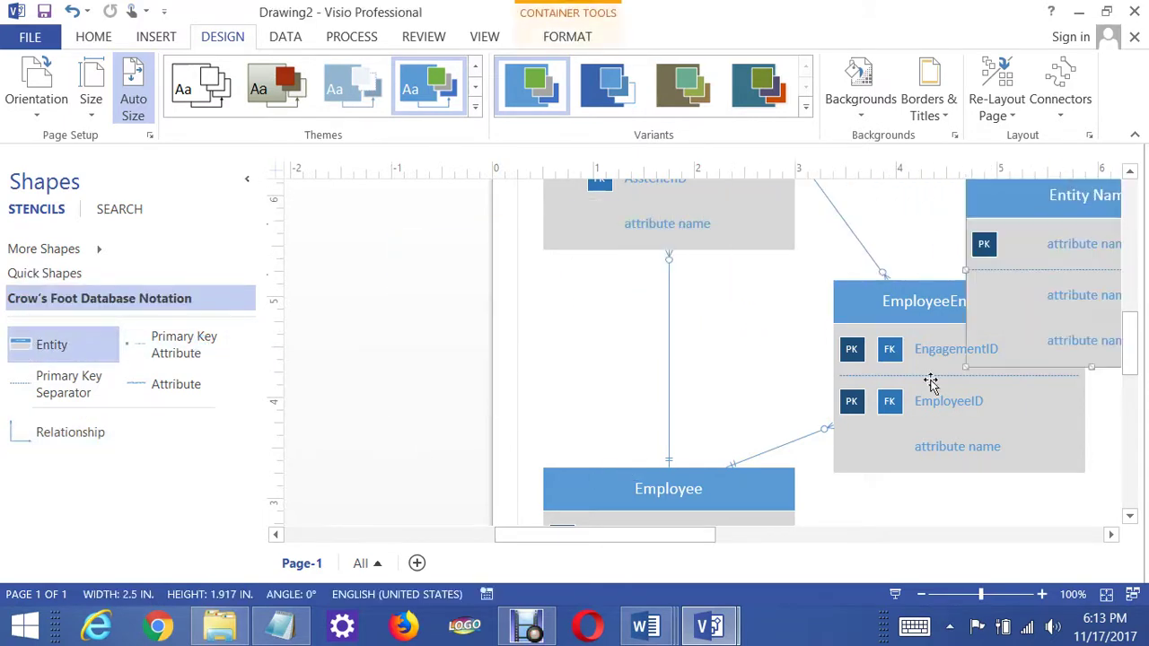
scroll(600, 357, down, 2)
drag(95, 352, 999, 453)
Step: Move the upper new entity up and right, well clear of EmployeeEngagement and about level with Engagement
scroll(1131, 359, up, 4)
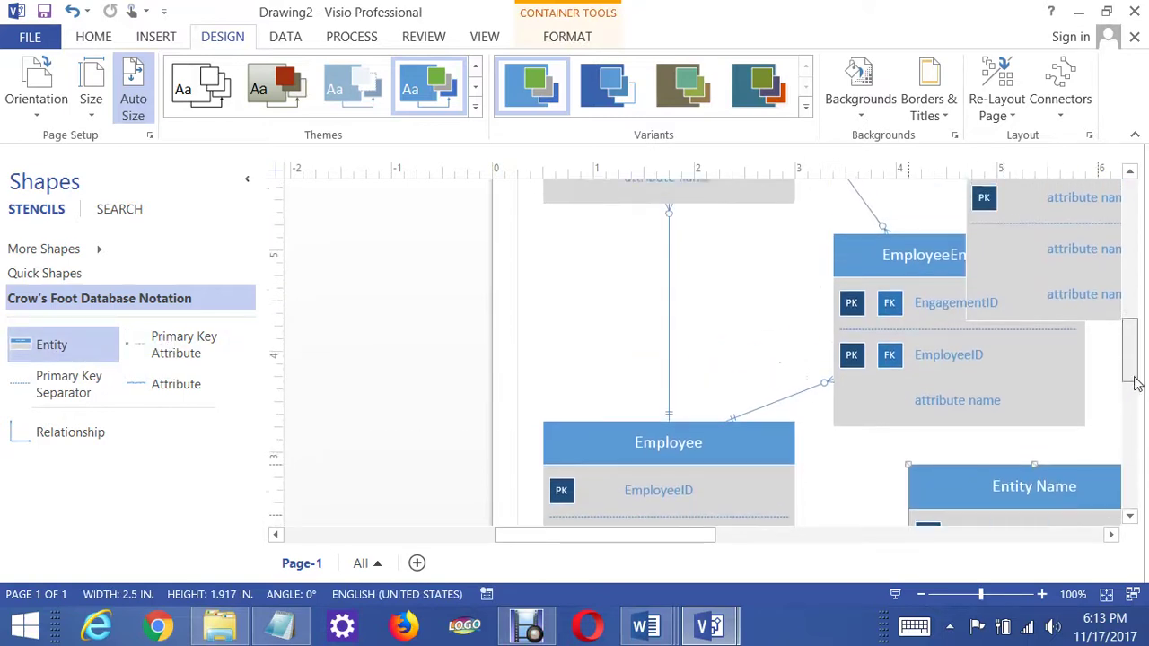
drag(1078, 329, 1121, 248)
drag(1103, 287, 1111, 227)
click(975, 336)
Step: Move the lower new entity up above EmployeeEngagement, into the space between Engagement and the other new entity
scroll(975, 333, down, 5)
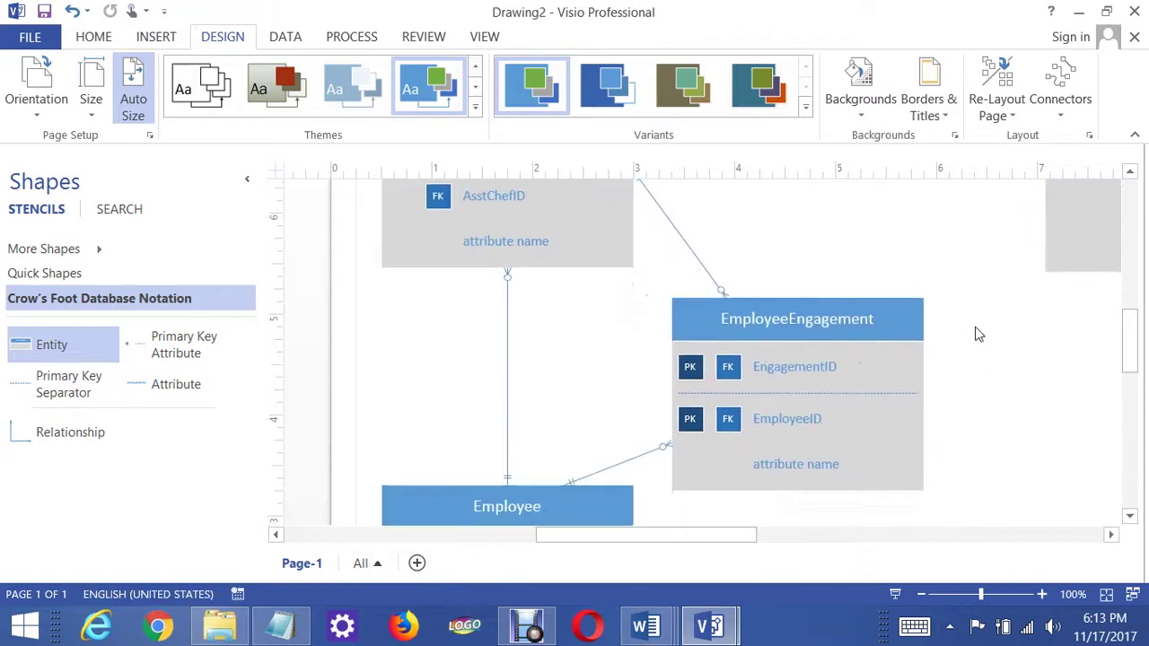
scroll(977, 327, down, 1)
drag(942, 333, 973, 220)
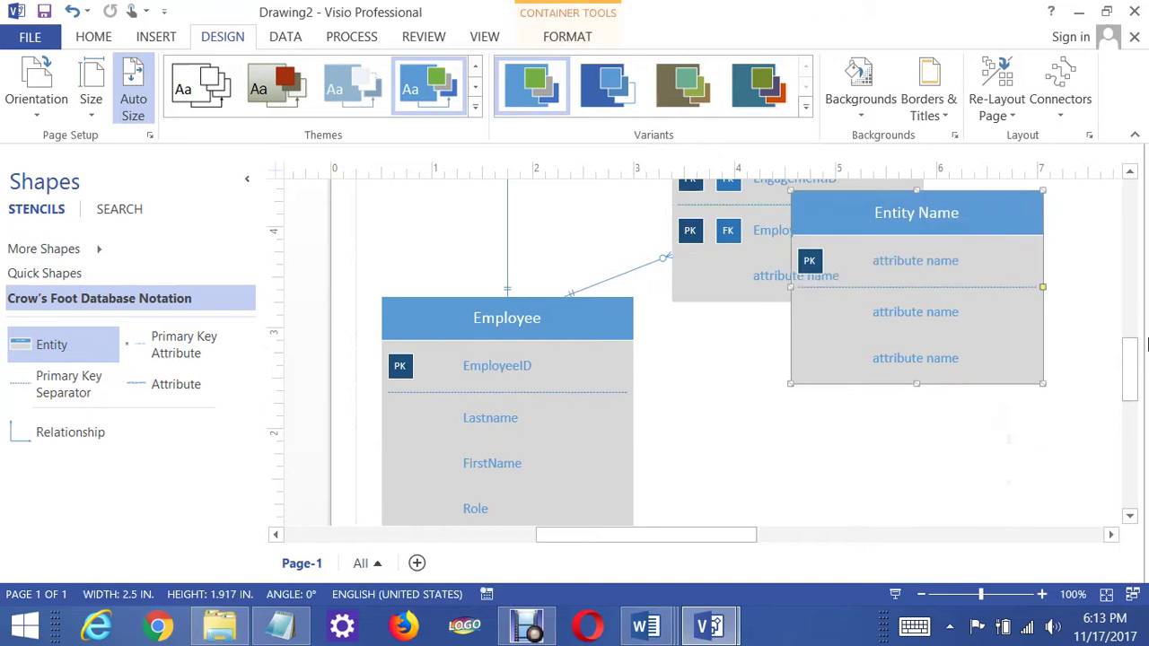
scroll(1134, 379, up, 4)
drag(974, 434, 945, 207)
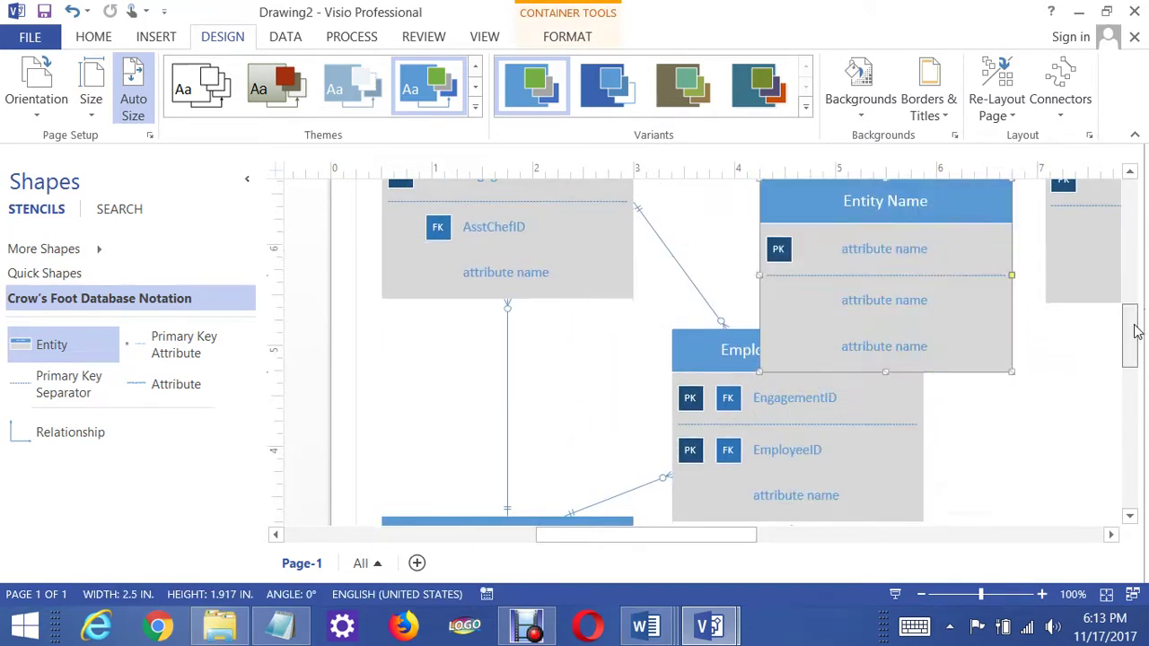
scroll(1133, 314, up, 3)
drag(926, 354, 898, 253)
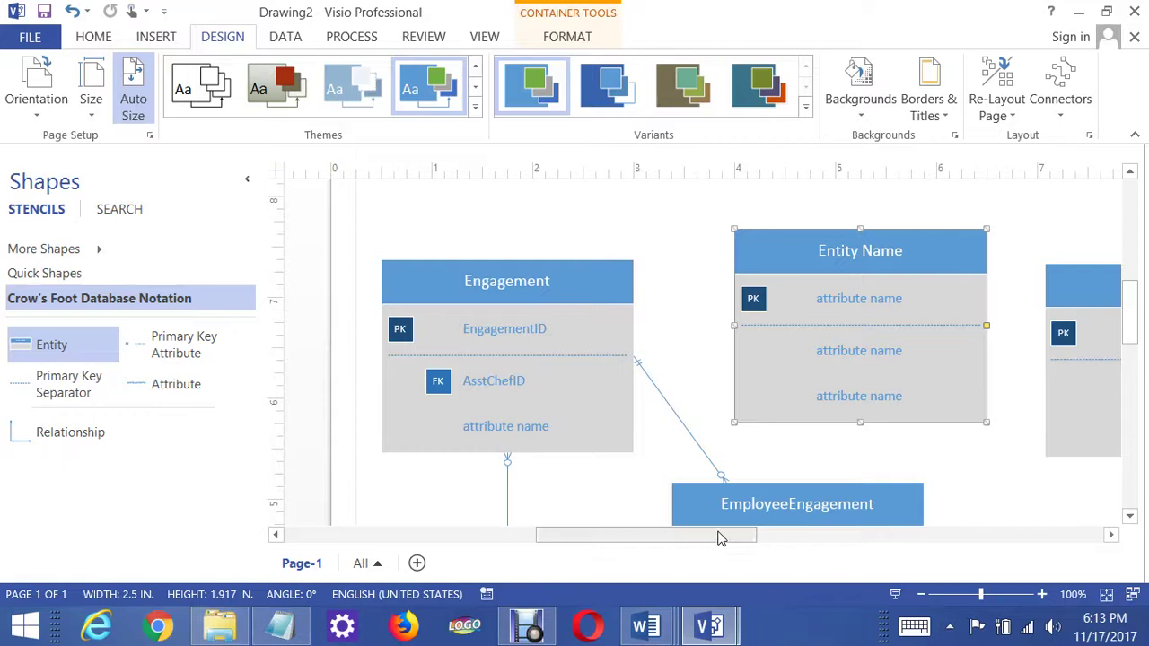
Step: Name the rightmost new entity MenuItem
drag(727, 535, 793, 535)
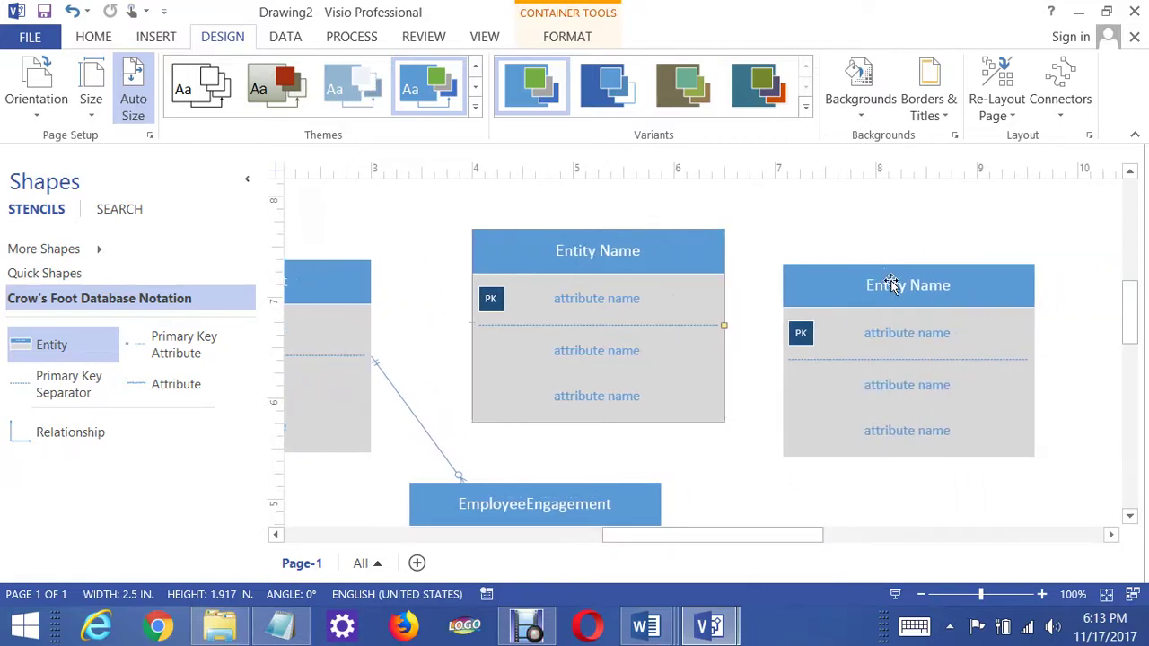
double_click(892, 283)
text(MenuI)
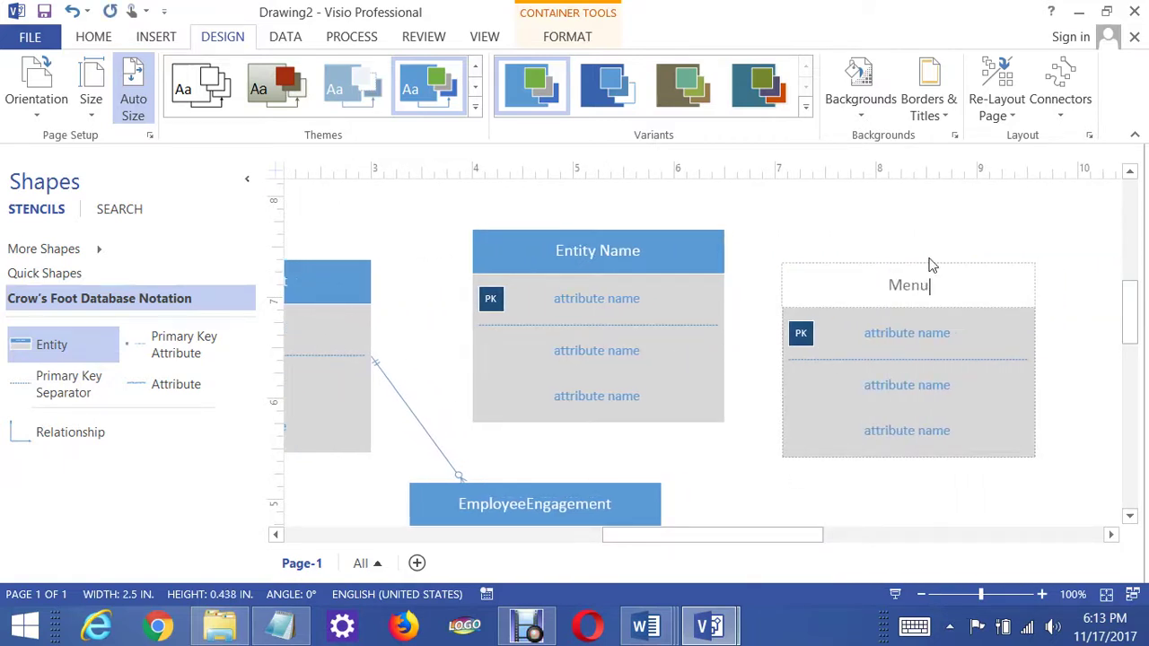
text(tem)
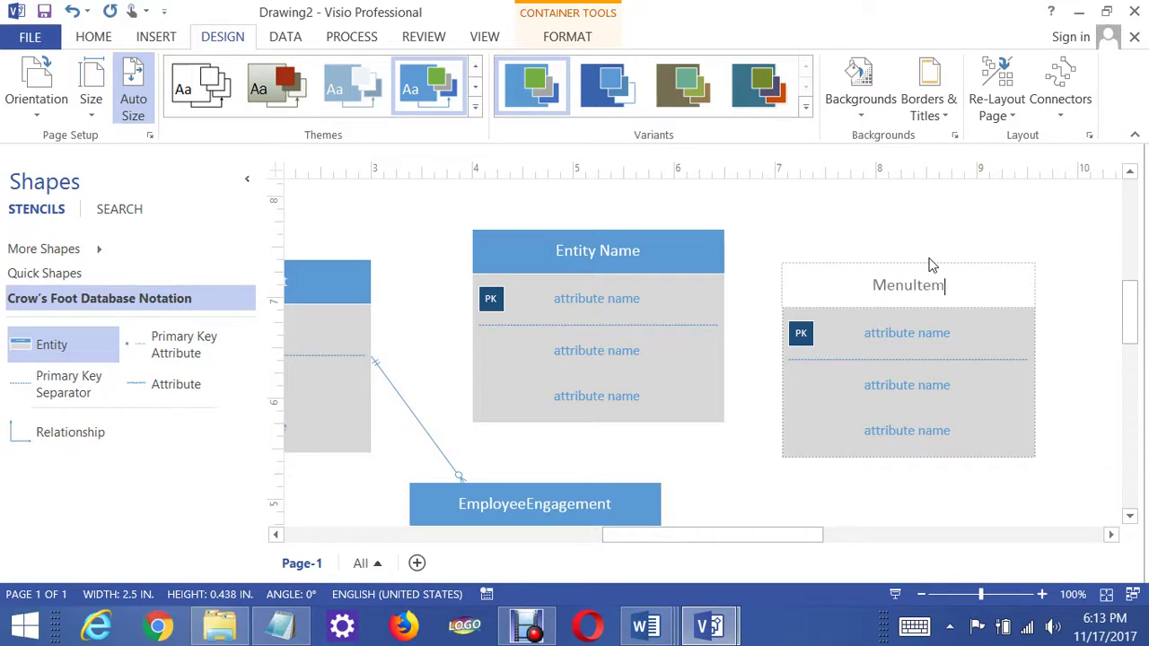
click(962, 257)
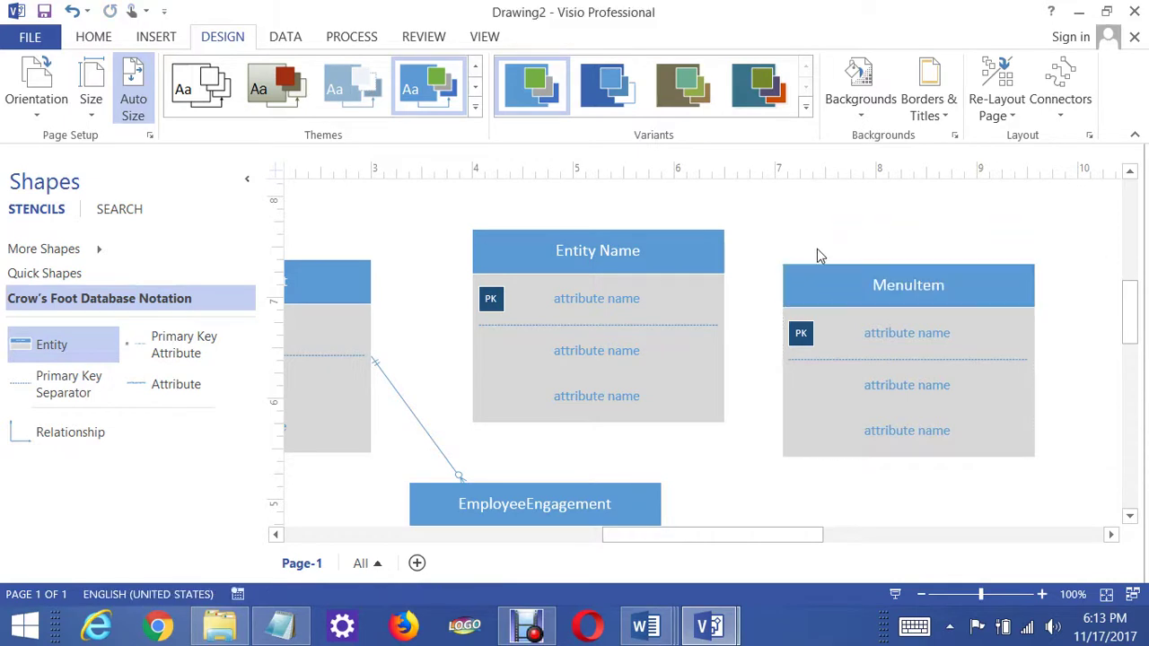
Step: Name the new entity between Engagement and MenuItem EngagementMenuItem
double_click(643, 251)
text(EngagementM)
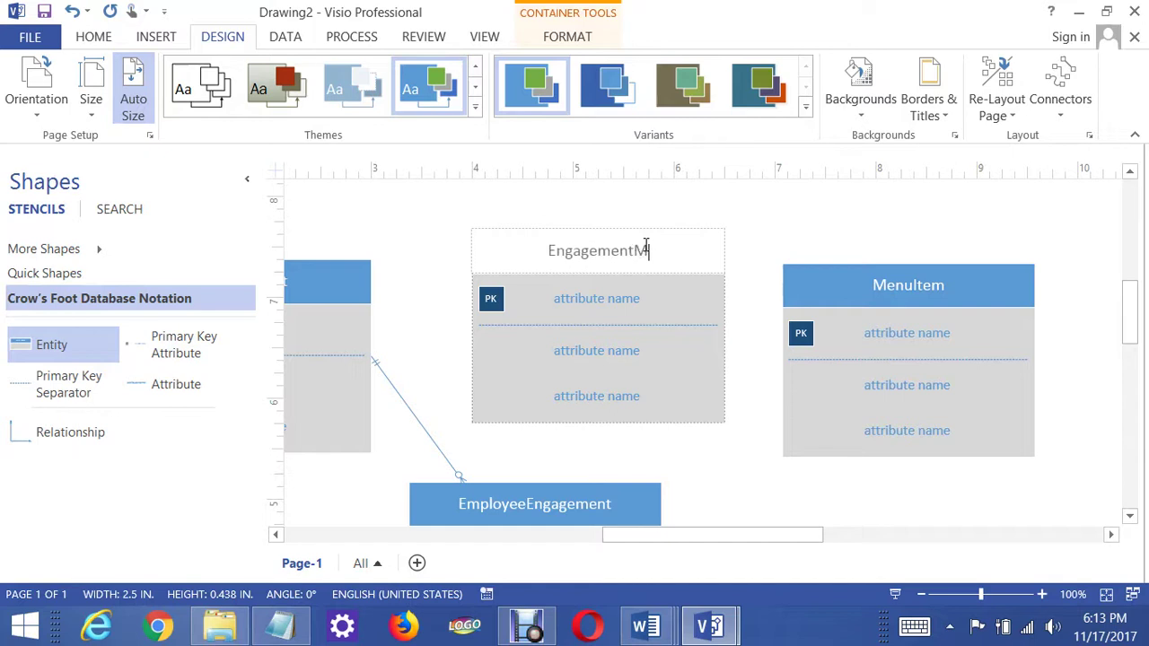
text(enu)
text(Item)
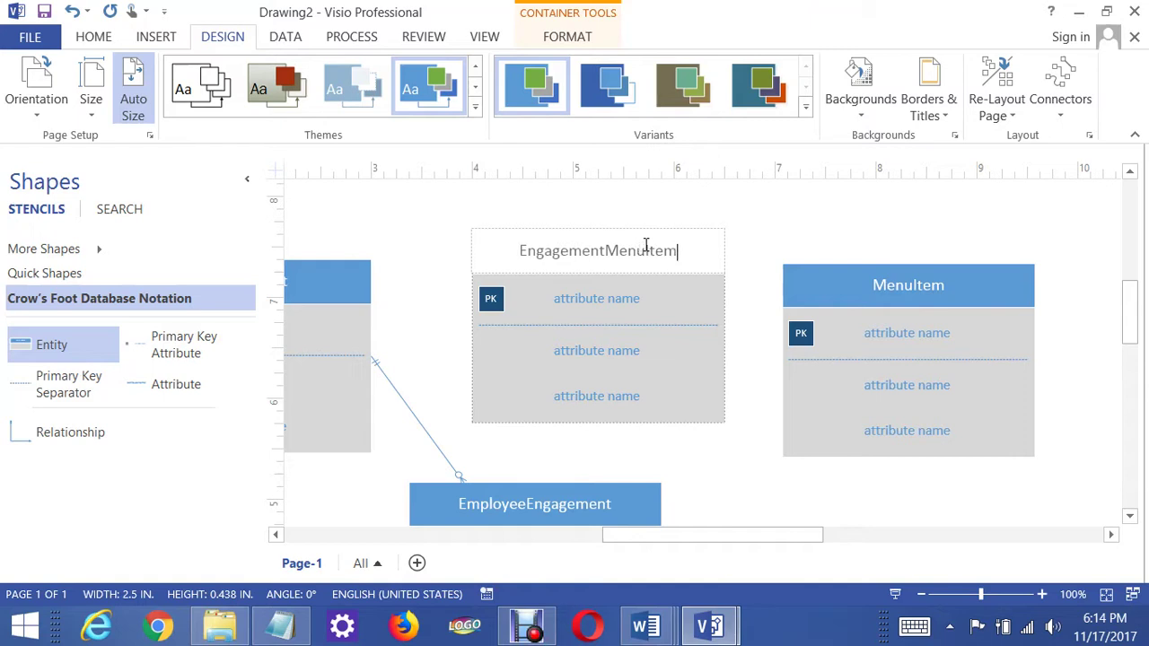
click(793, 231)
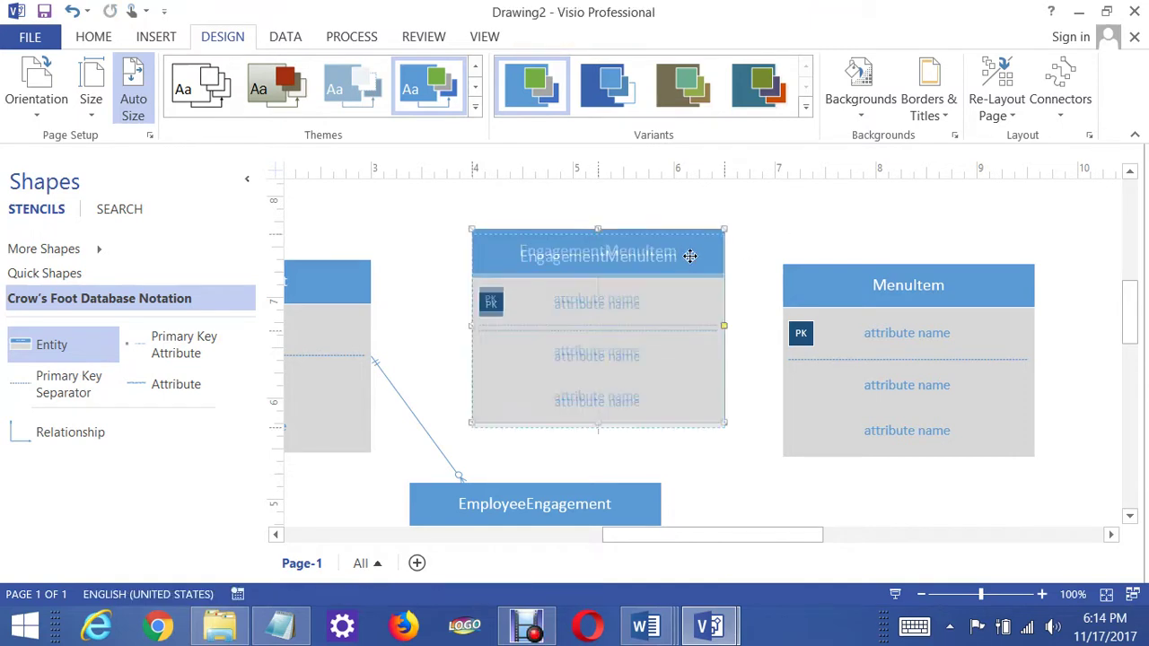
Step: Rename EngagementMenuItem's primary key attribute as MenuItemID
click(574, 302)
double_click(622, 308)
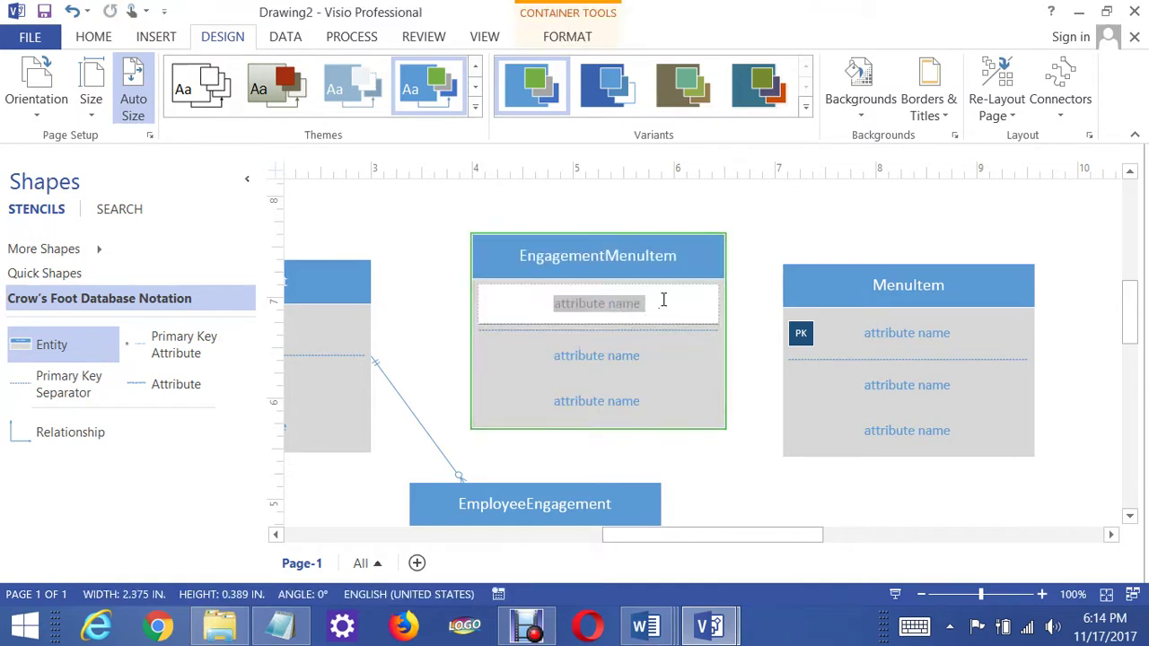
text(MenuItemID)
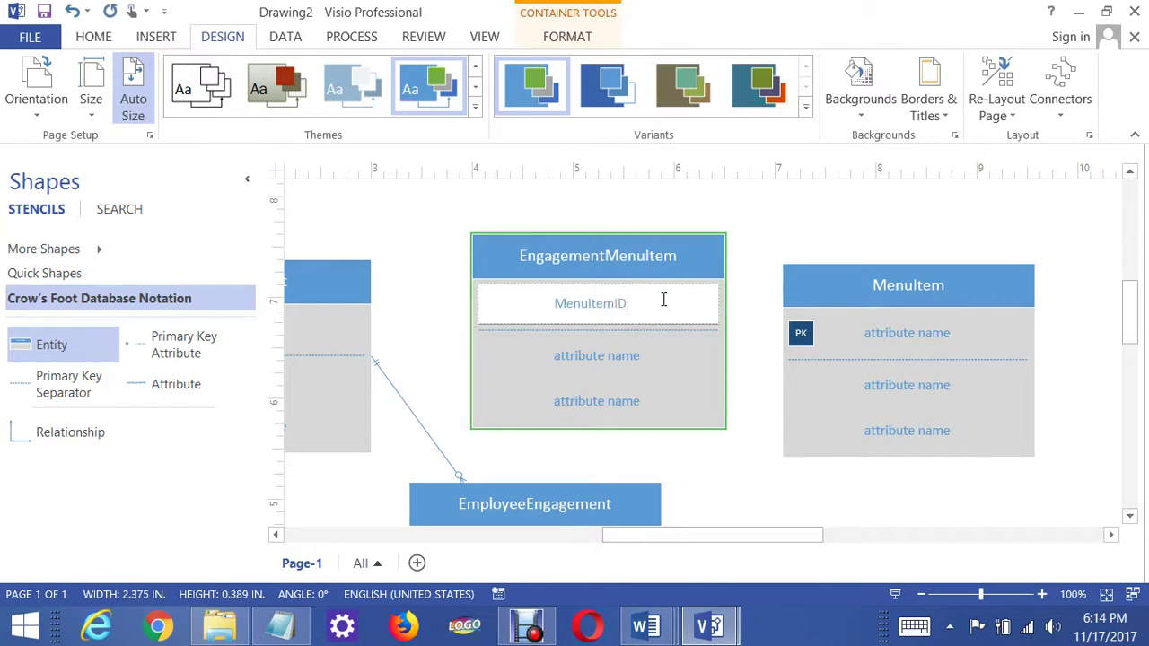
click(785, 262)
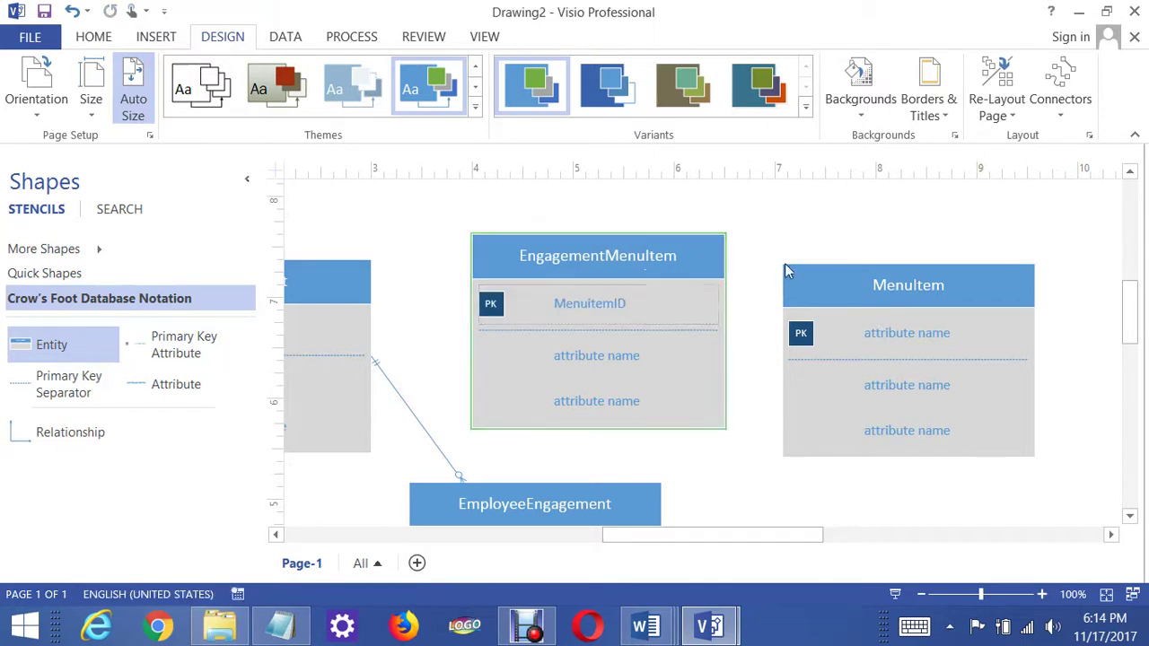
Step: Rename the first attribute below the key separator in EngagementMenuItem as EngagementID
click(656, 301)
double_click(633, 356)
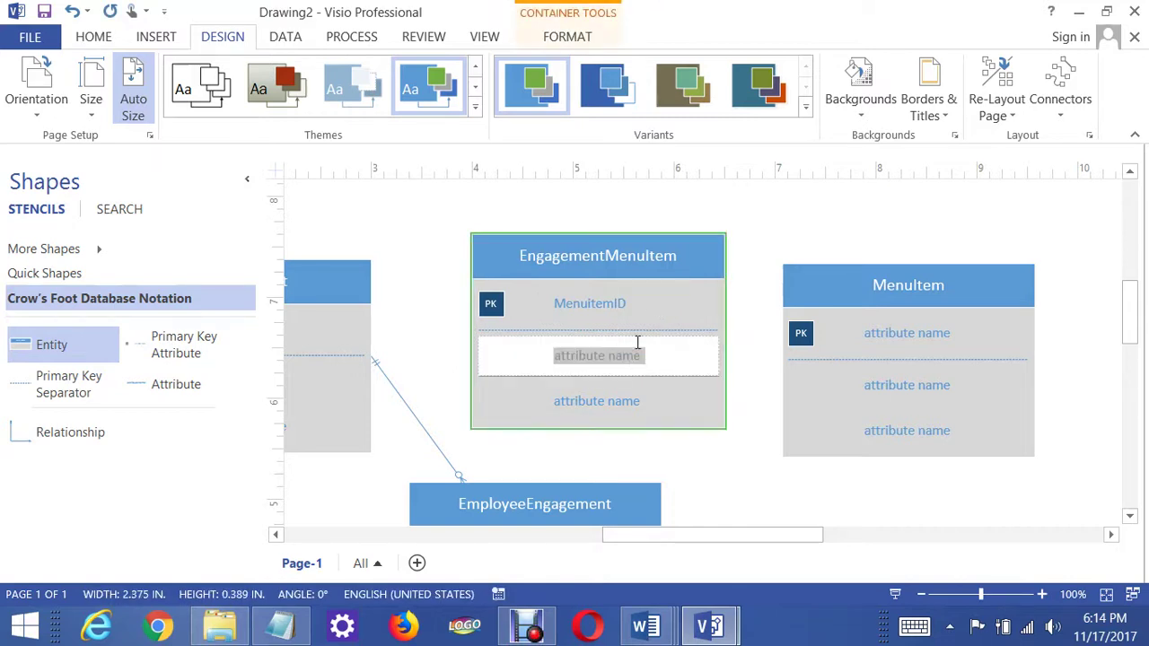
text(EngagementID)
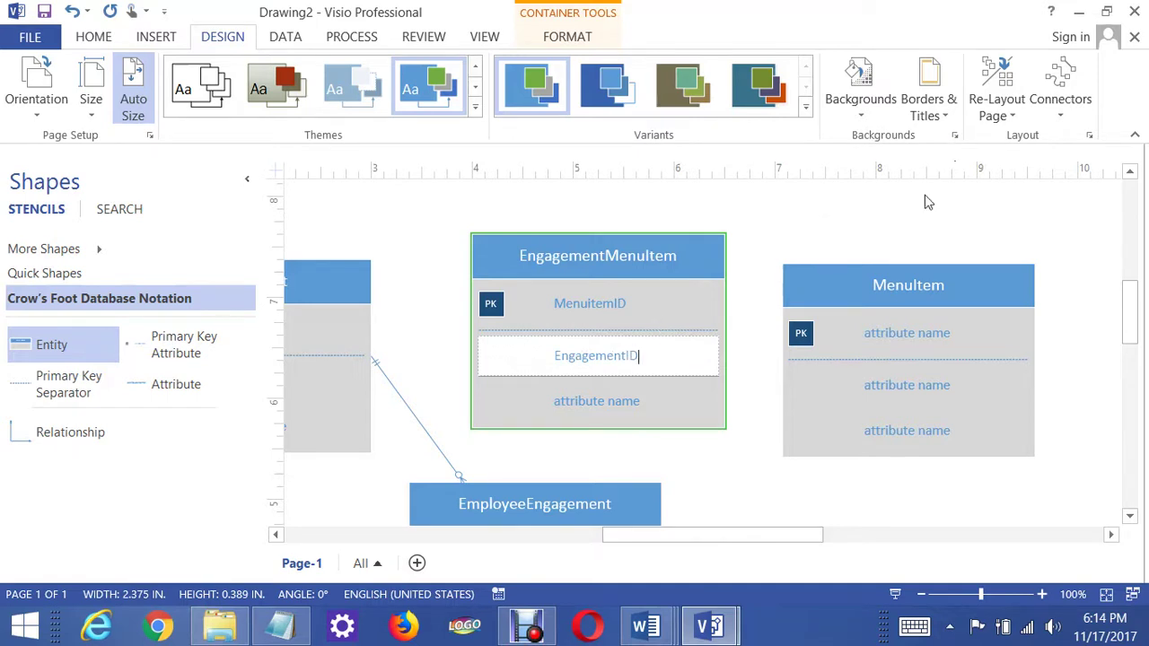
click(912, 218)
Step: Set the EngagementID attribute of EngagementMenuItem as a primary key
click(610, 354)
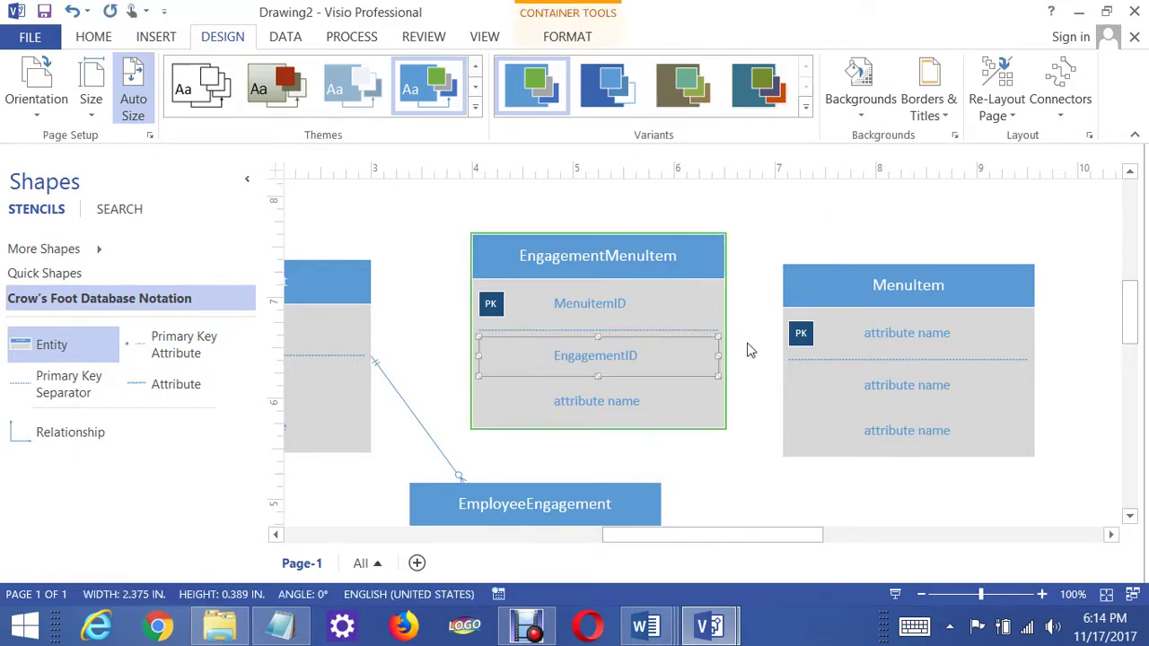
right_click(603, 358)
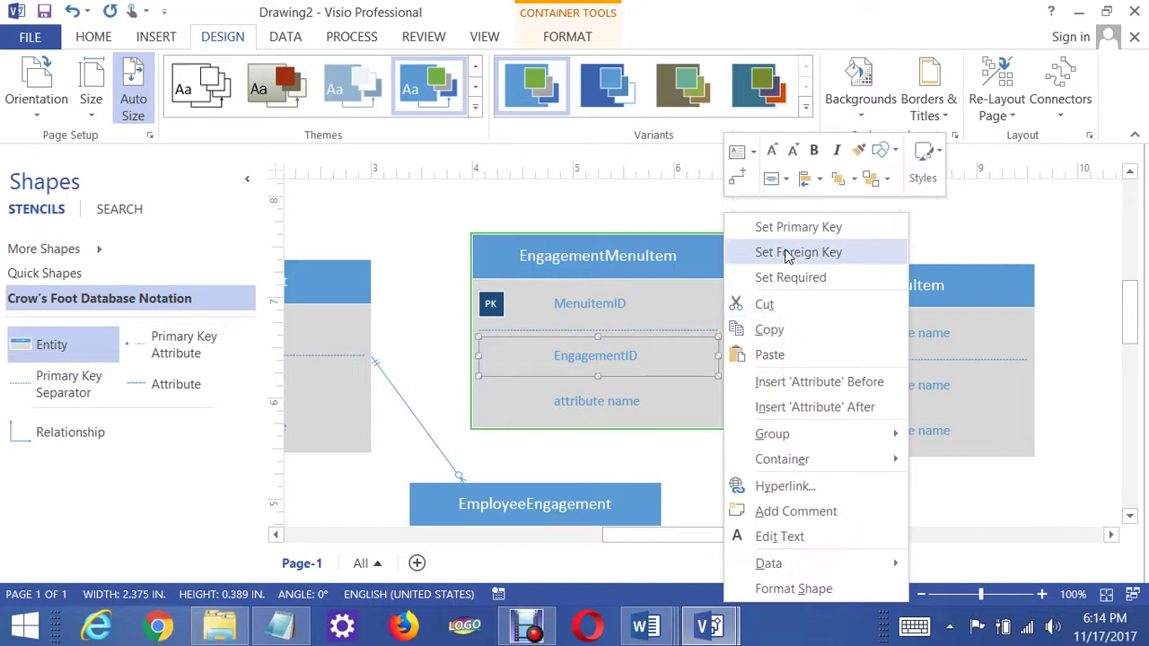
click(790, 229)
Step: Set the EngagementID attribute of EngagementMenuItem as a foreign key as well
right_click(674, 360)
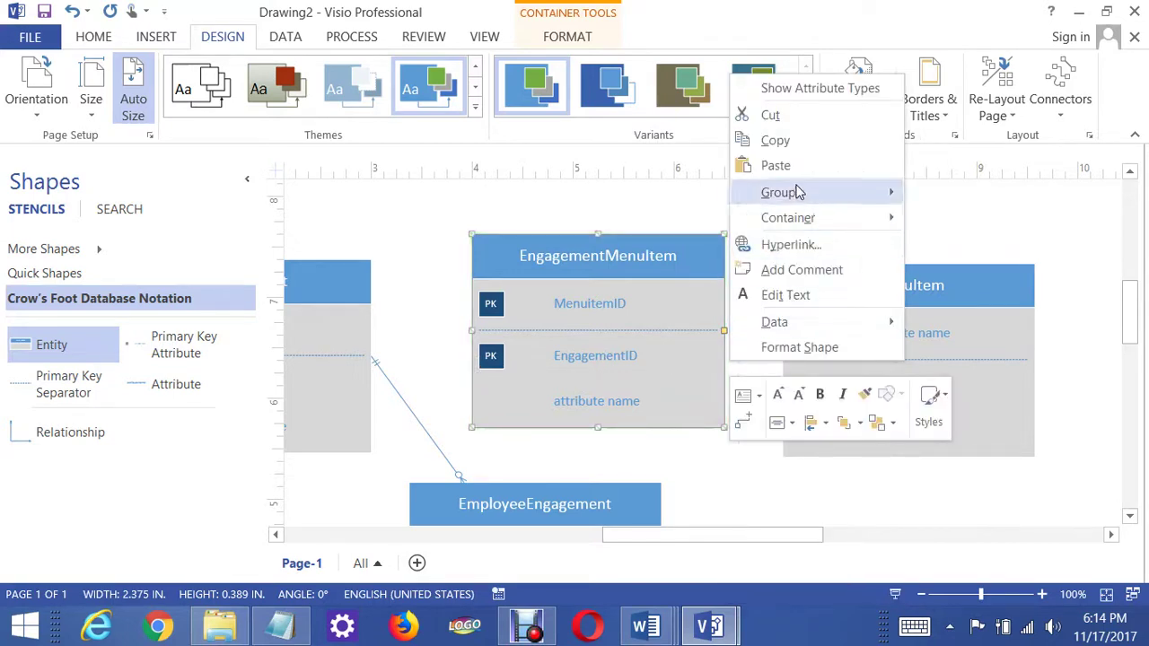
click(647, 357)
click(626, 354)
click(621, 355)
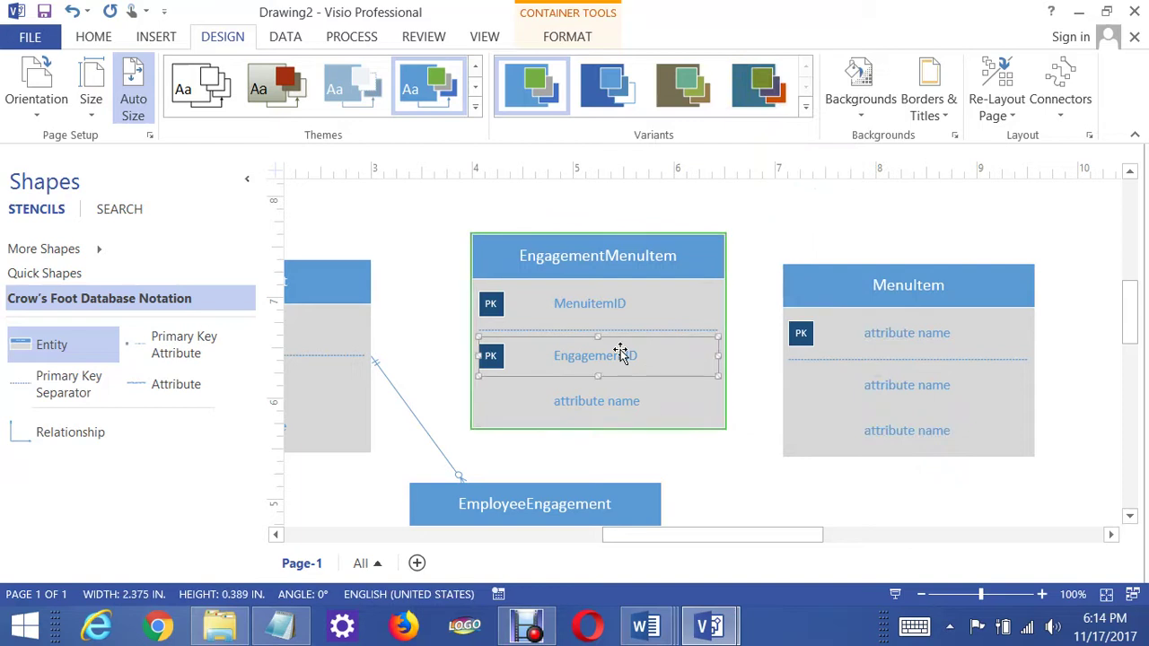
right_click(651, 355)
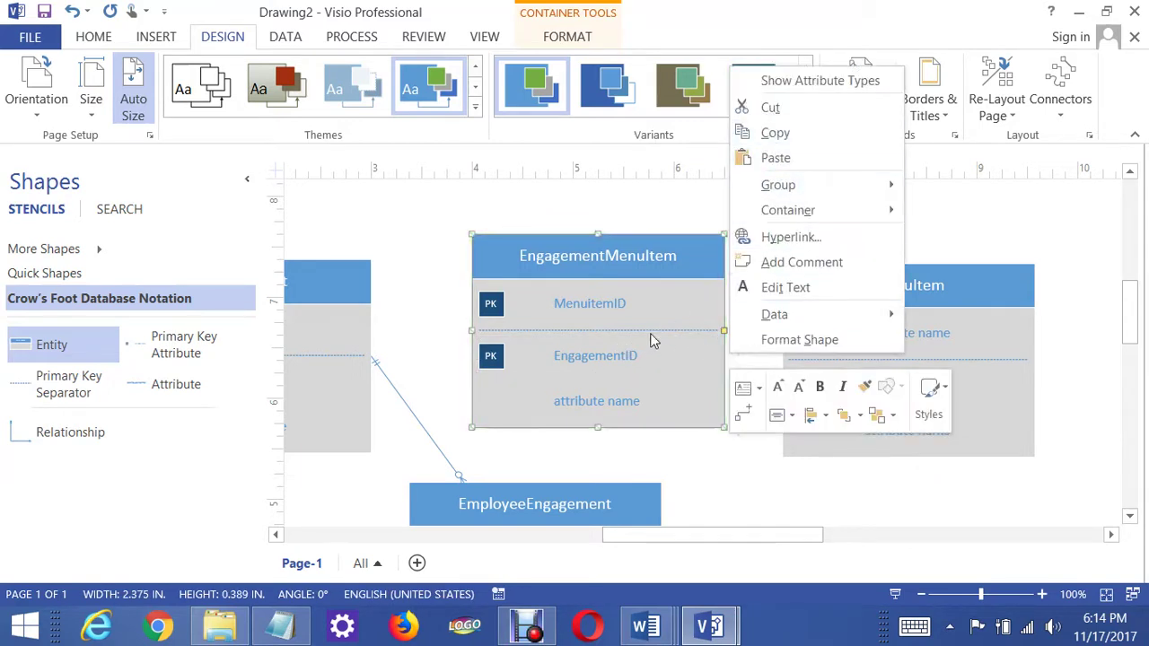
click(637, 349)
double_click(632, 349)
click(684, 350)
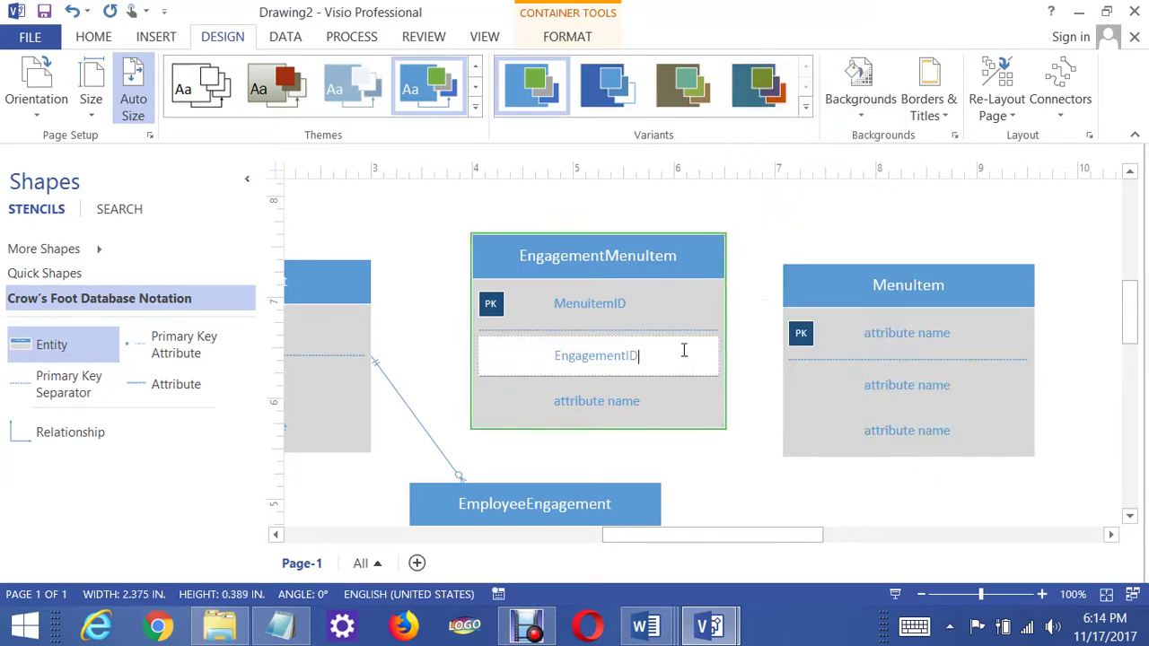
right_click(684, 351)
click(662, 347)
click(655, 357)
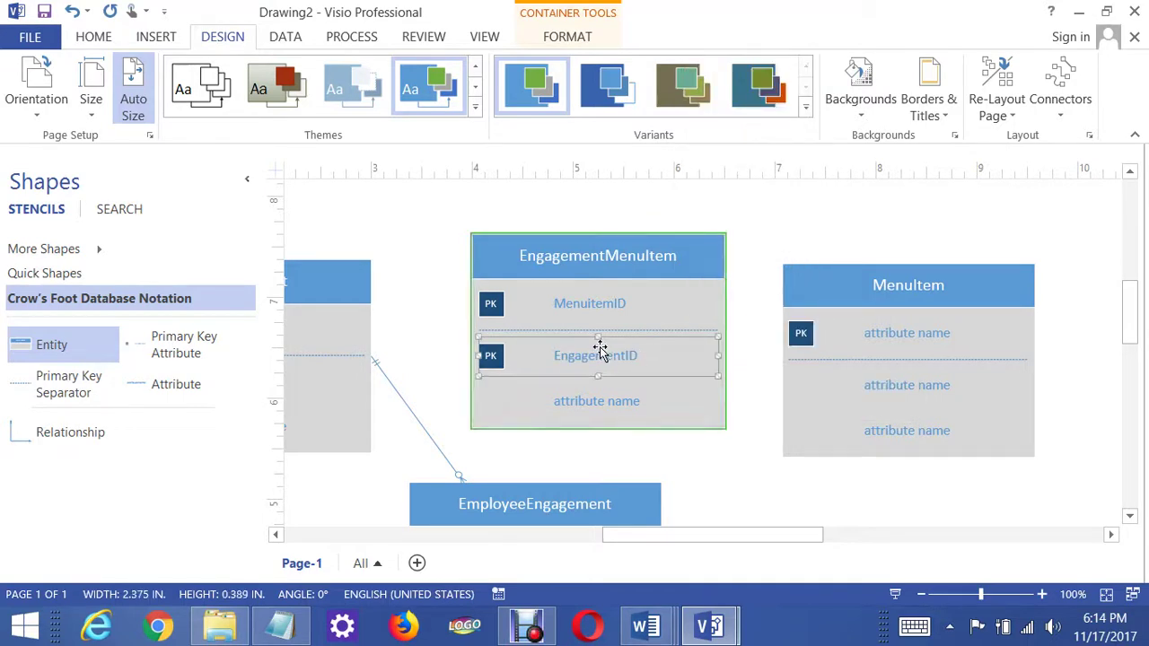
right_click(624, 342)
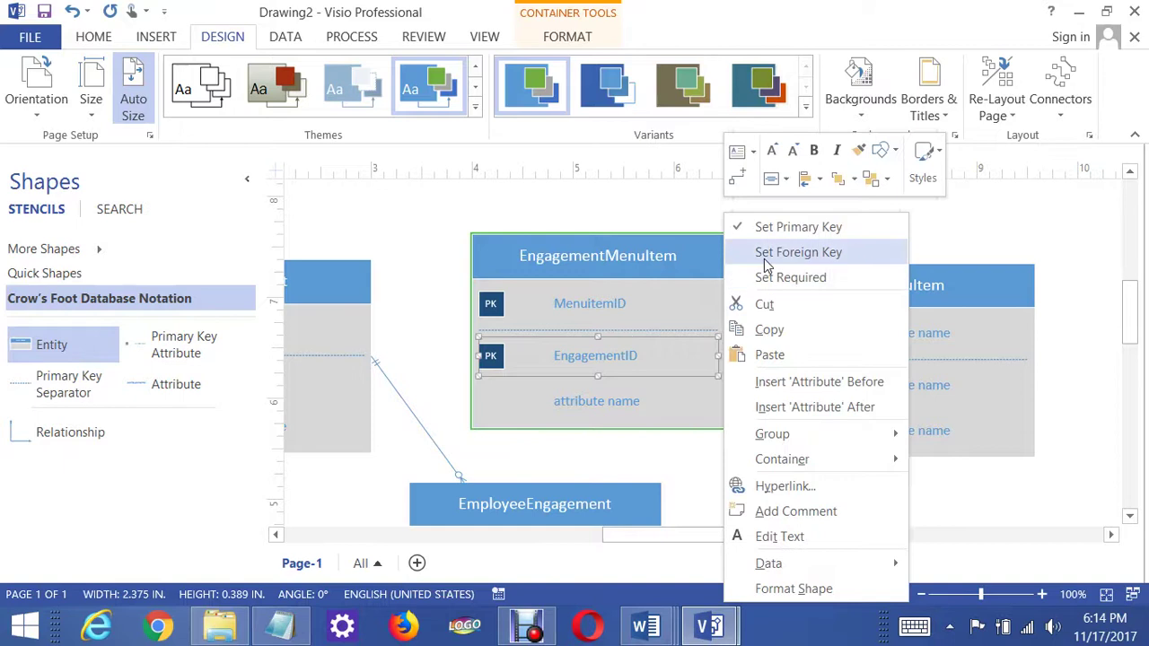
click(772, 254)
Step: Set the MenuItemID attribute of EngagementMenuItem as a foreign key in addition to primary key
click(665, 310)
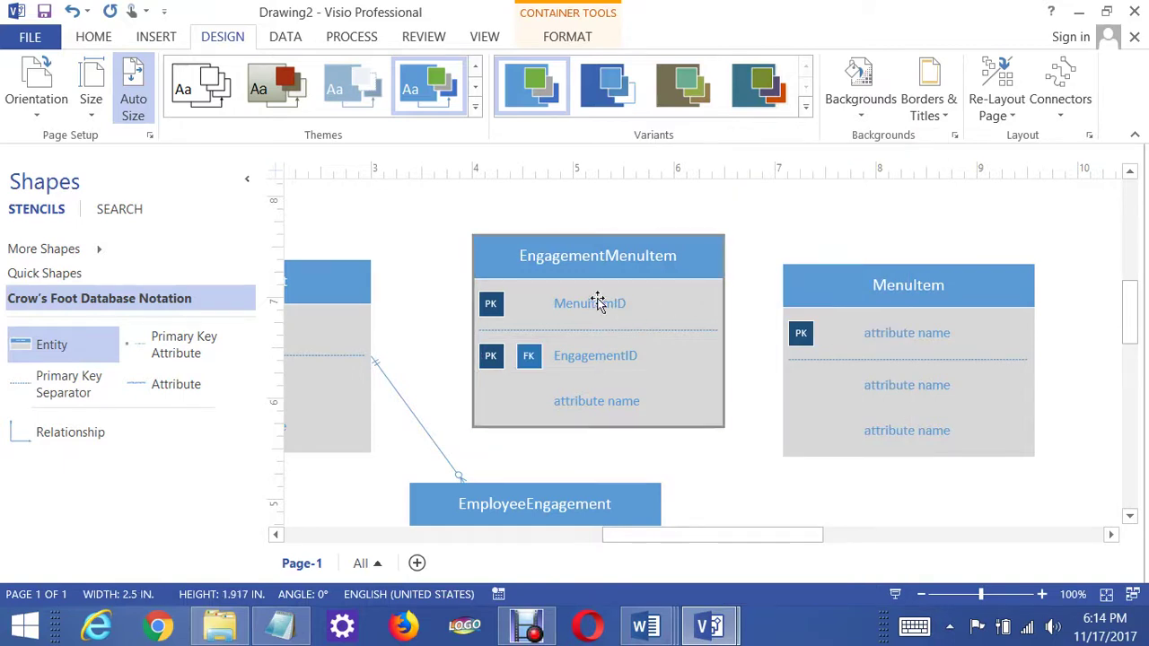
double_click(605, 306)
click(668, 324)
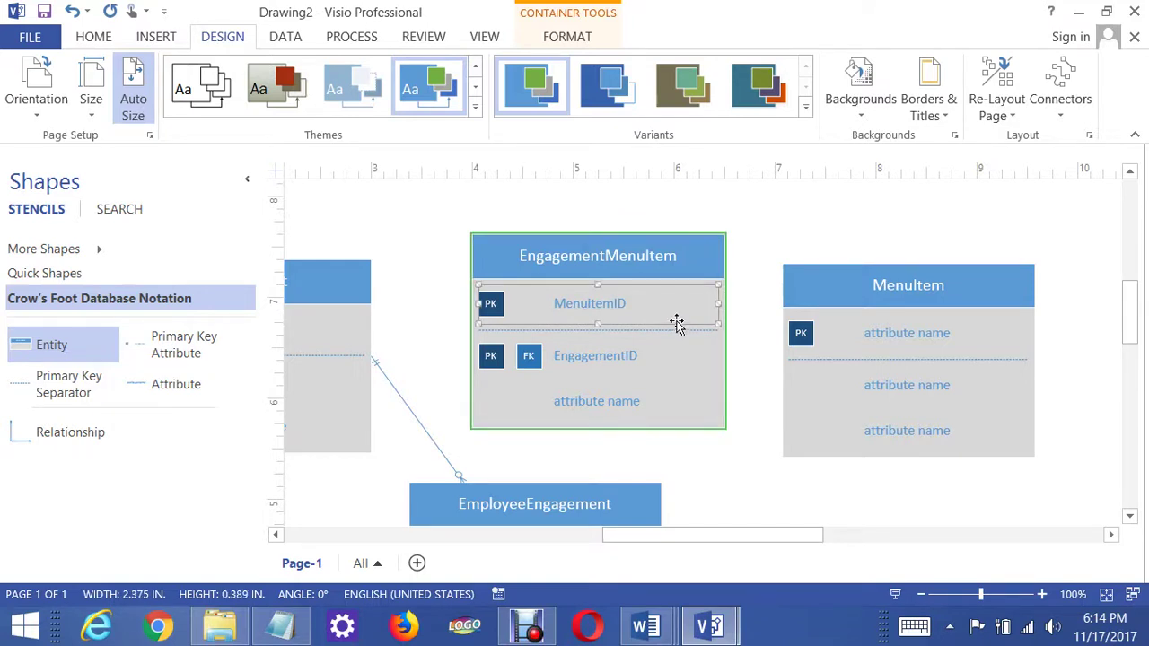
right_click(677, 325)
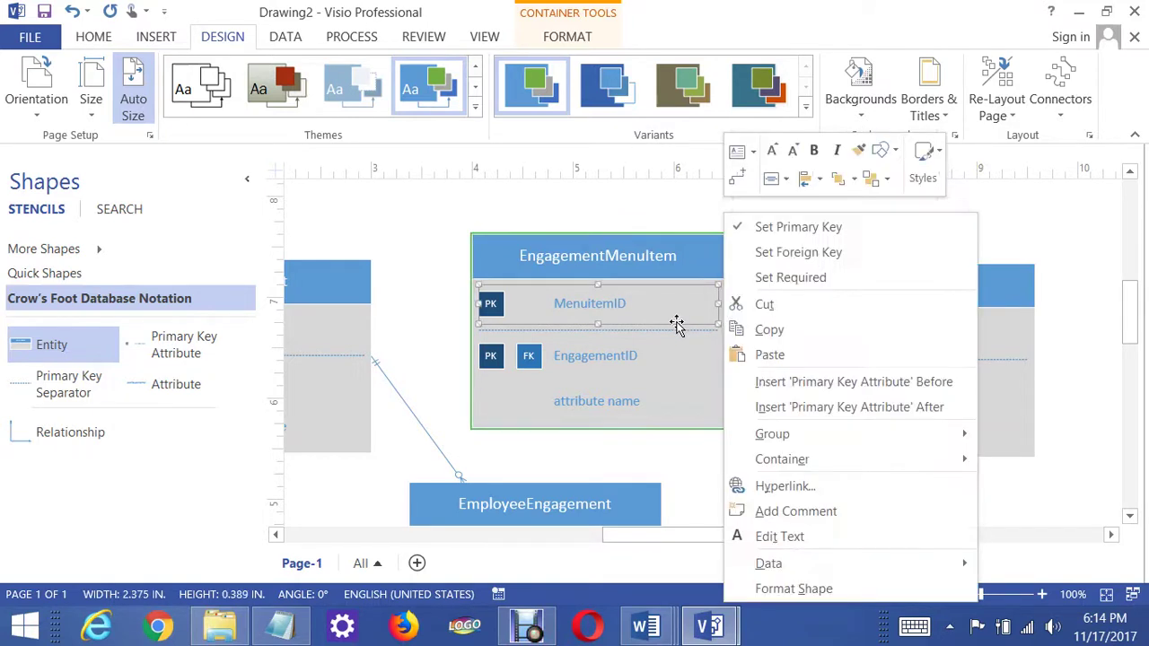
click(781, 260)
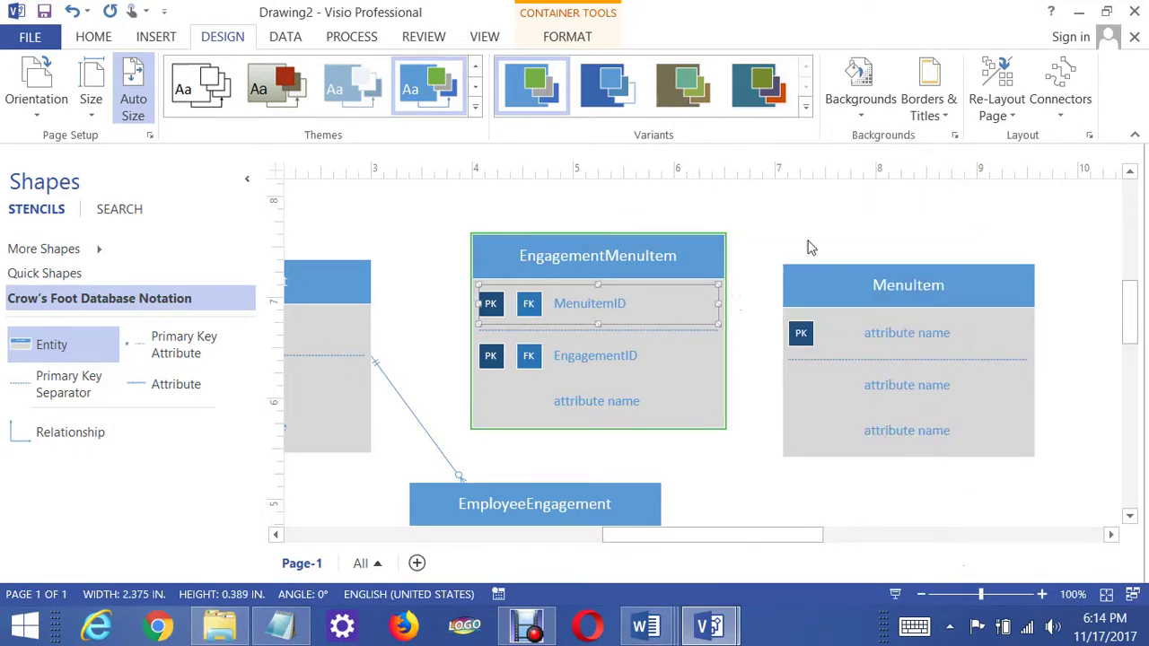
Step: Space out MenuItem and EngagementMenuItem and join them with a straight relationship, with its zero-or-many end on EngagementMenuItem
drag(862, 287, 930, 262)
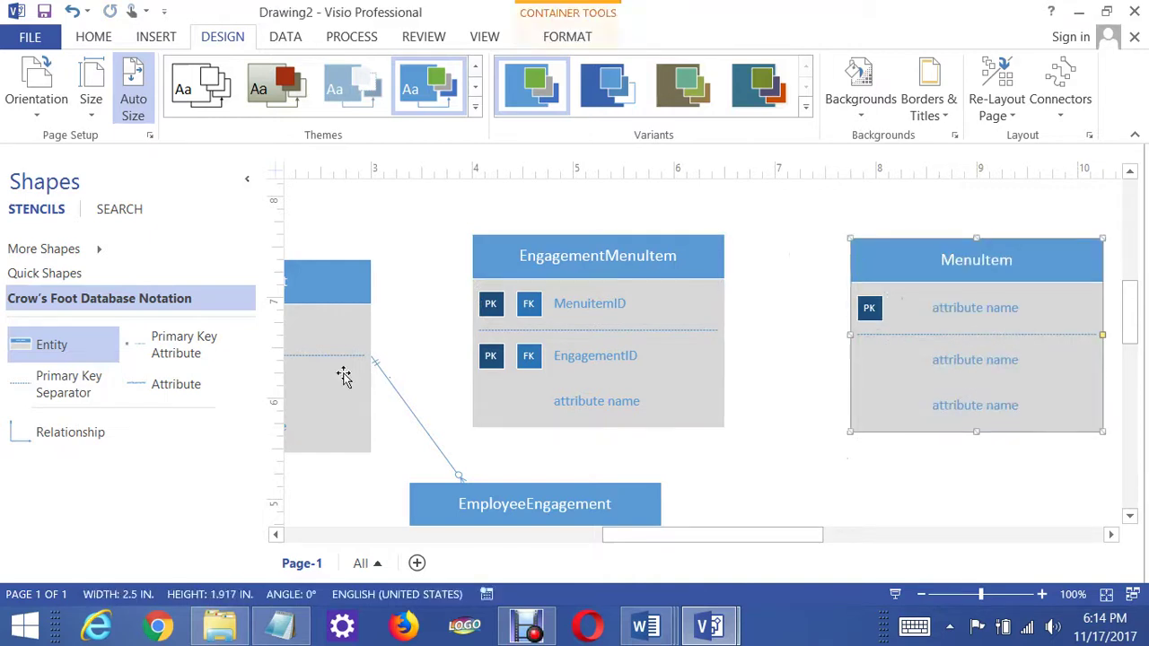
drag(103, 431, 787, 432)
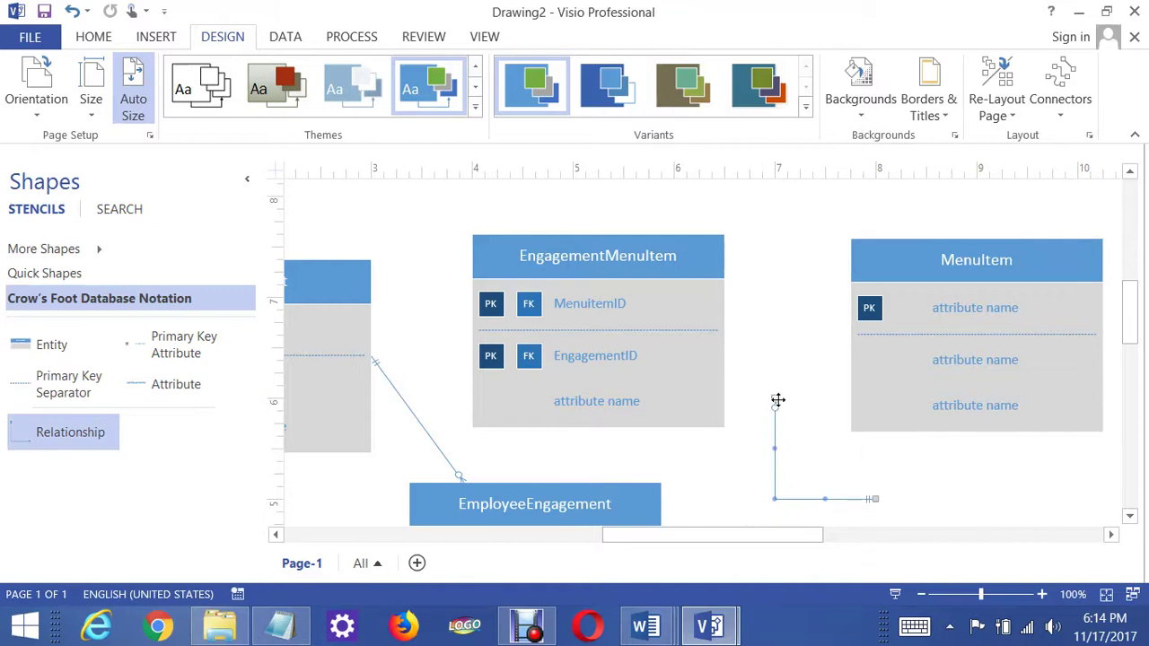
drag(735, 374, 729, 375)
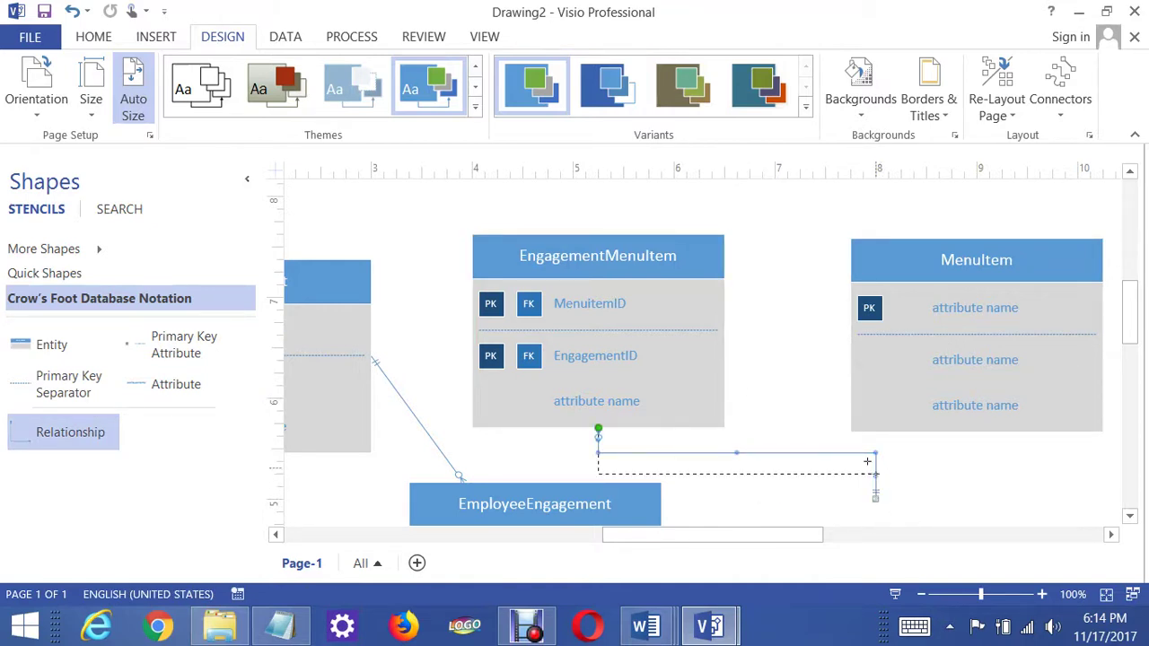
drag(846, 359, 851, 359)
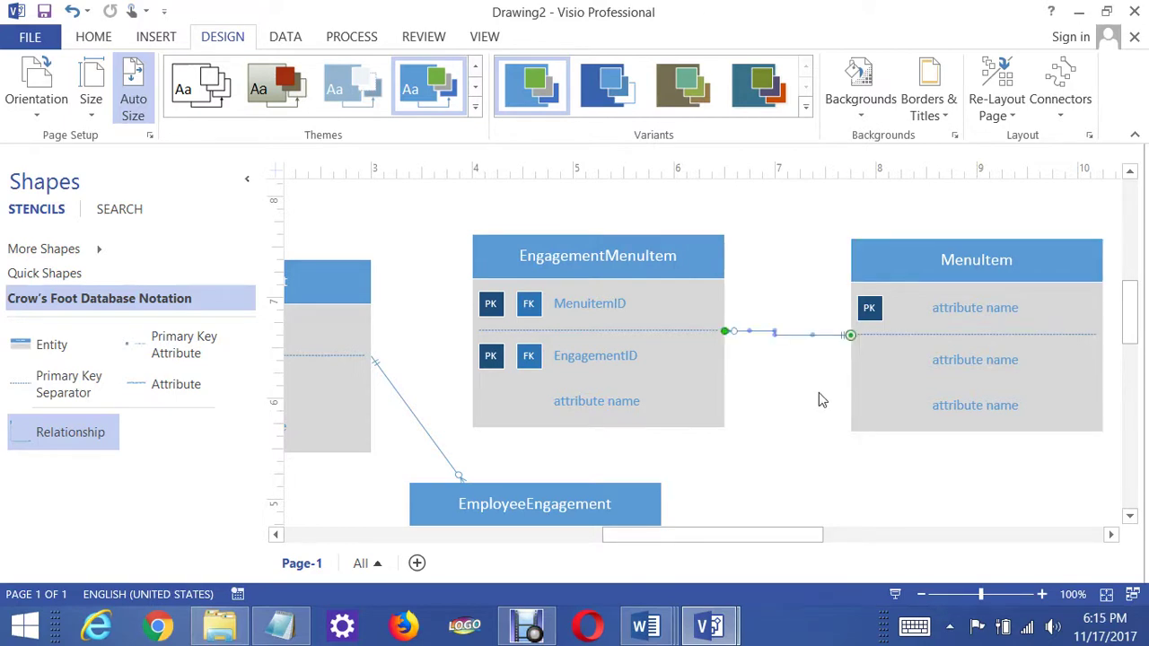
right_click(803, 337)
click(929, 536)
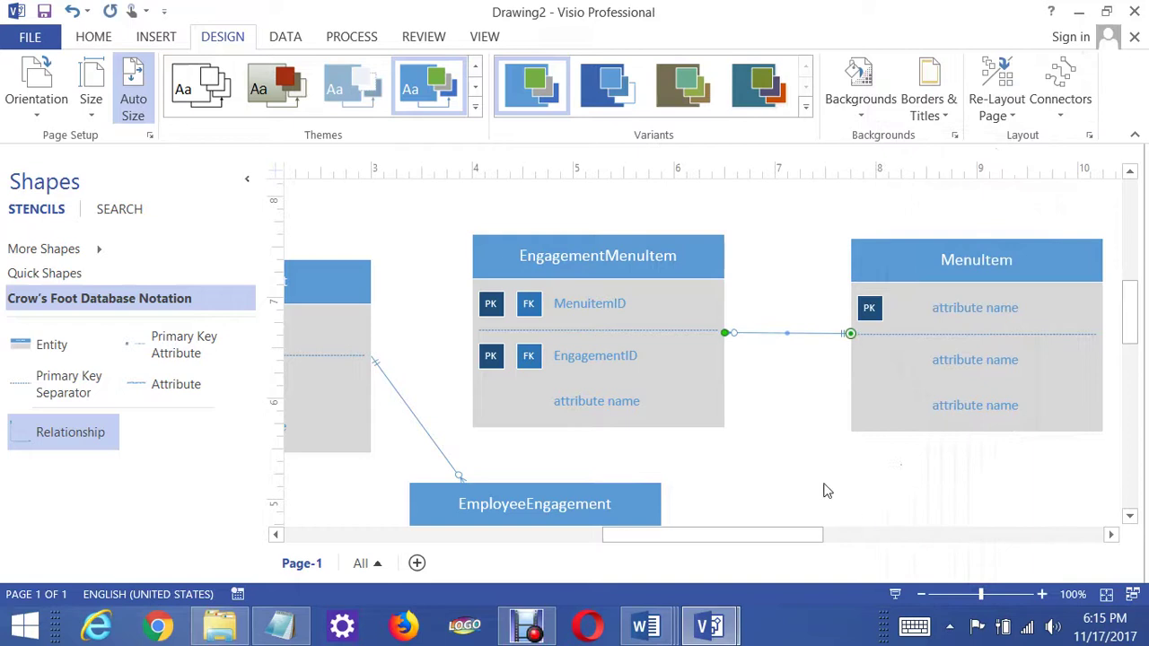
drag(637, 261, 674, 256)
click(790, 387)
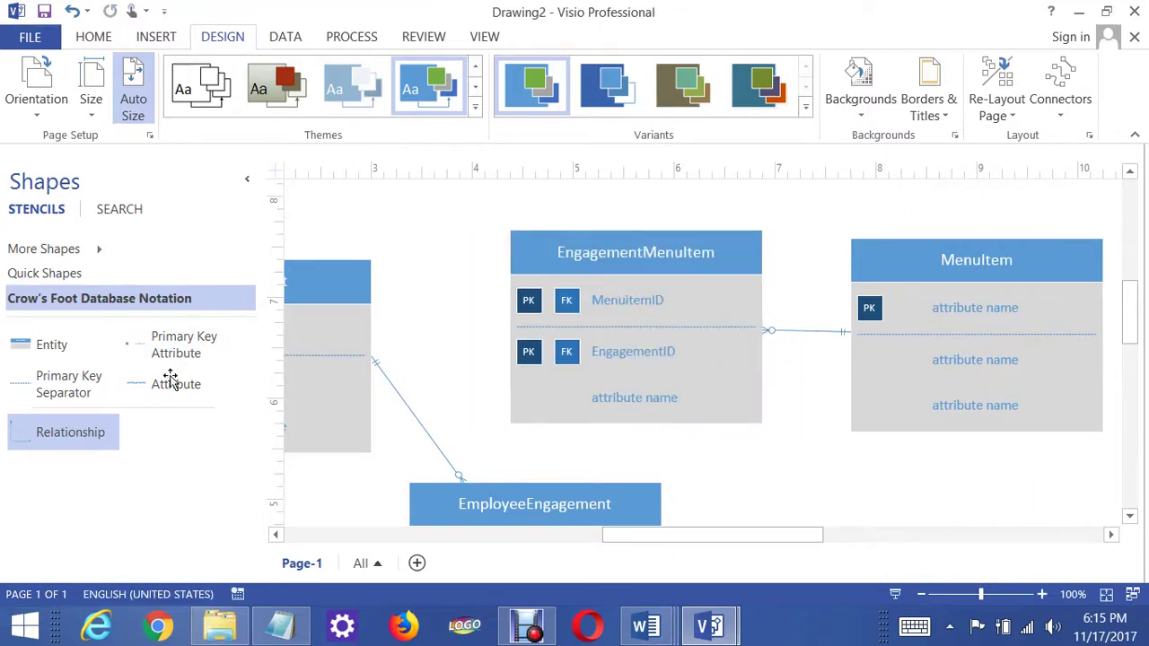
Step: Add a straight relationship from Engagement to EngagementMenuItem, with its zero-or-many end on EngagementMenuItem
drag(79, 418, 853, 453)
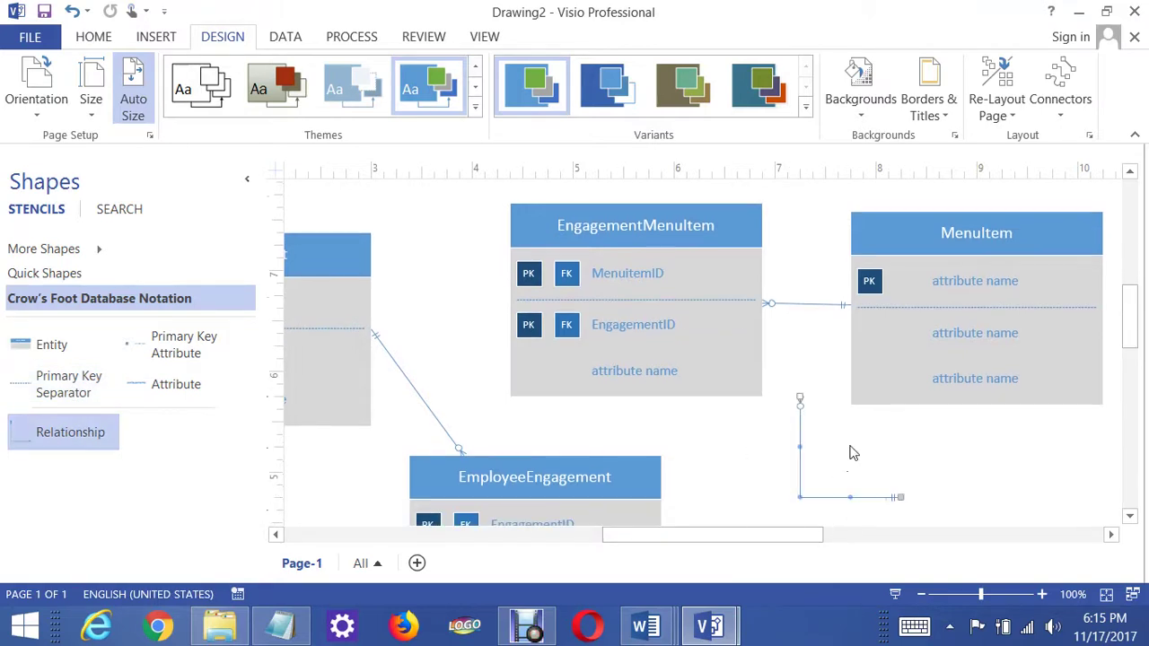
right_click(800, 439)
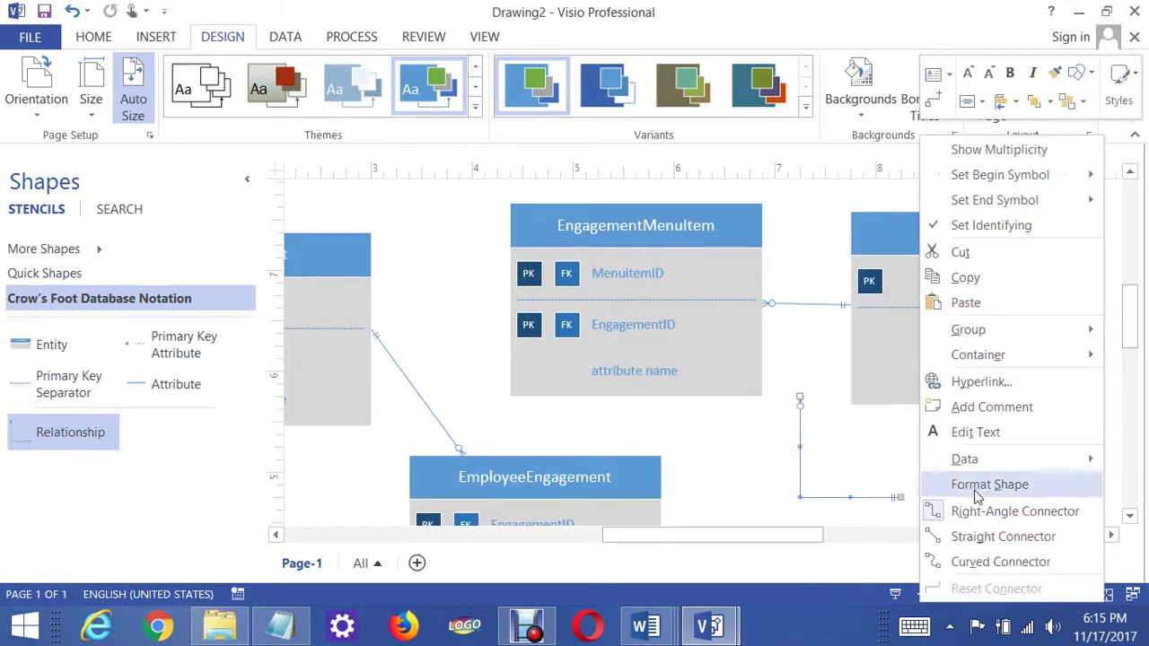
click(996, 537)
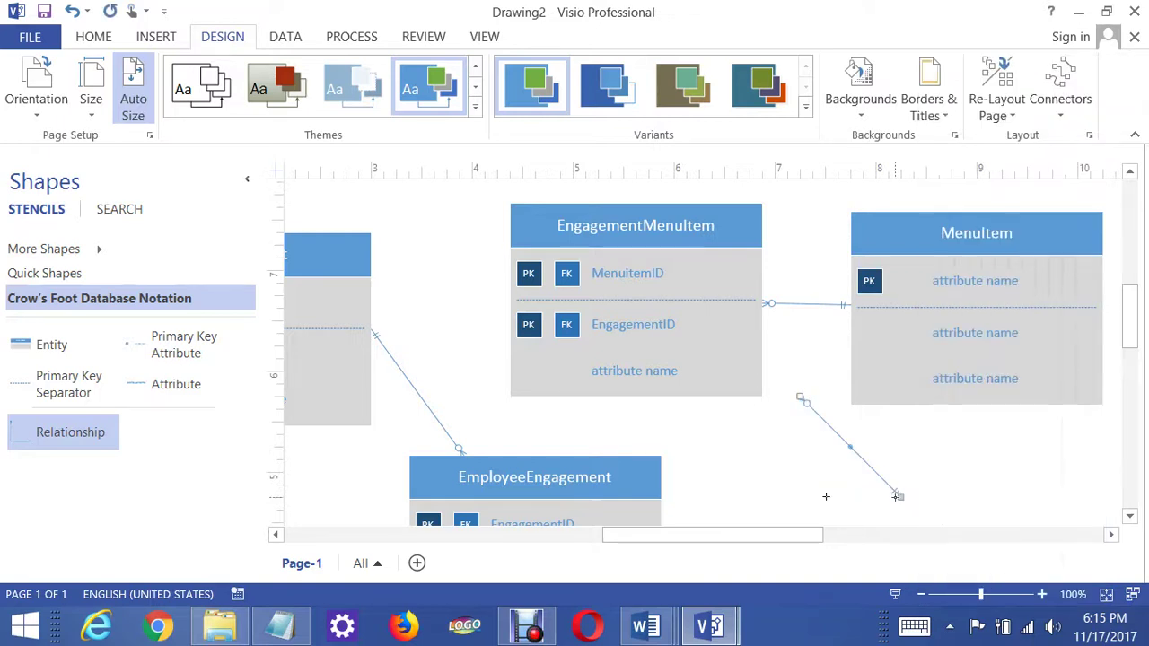
drag(611, 435, 376, 315)
drag(802, 397, 502, 272)
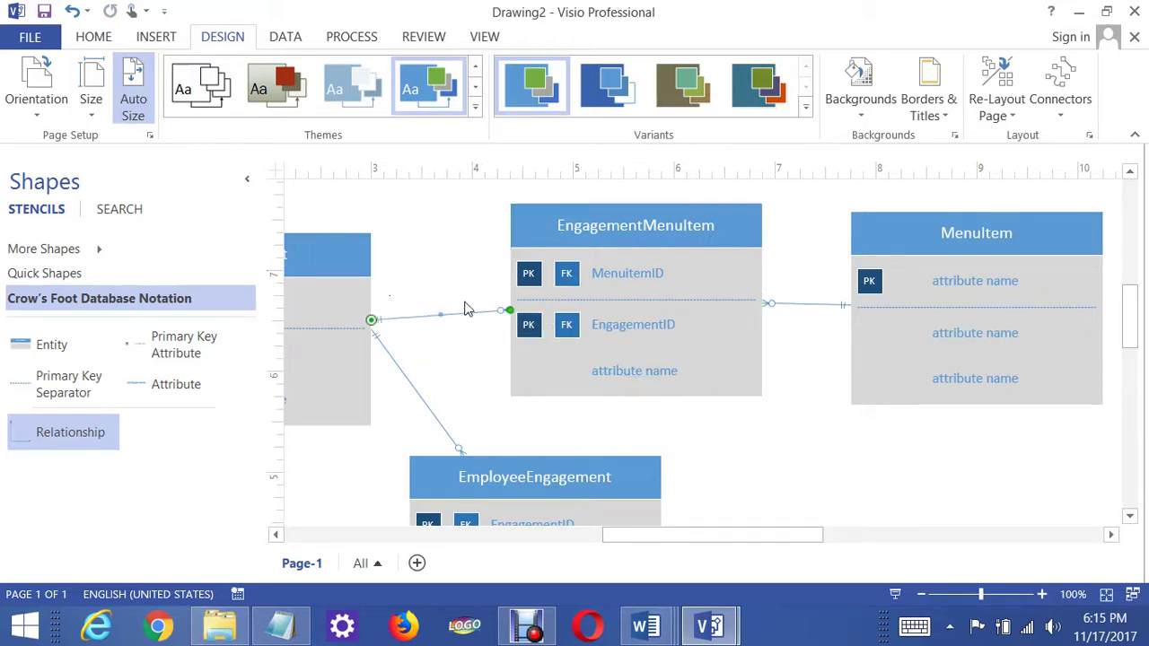
click(855, 486)
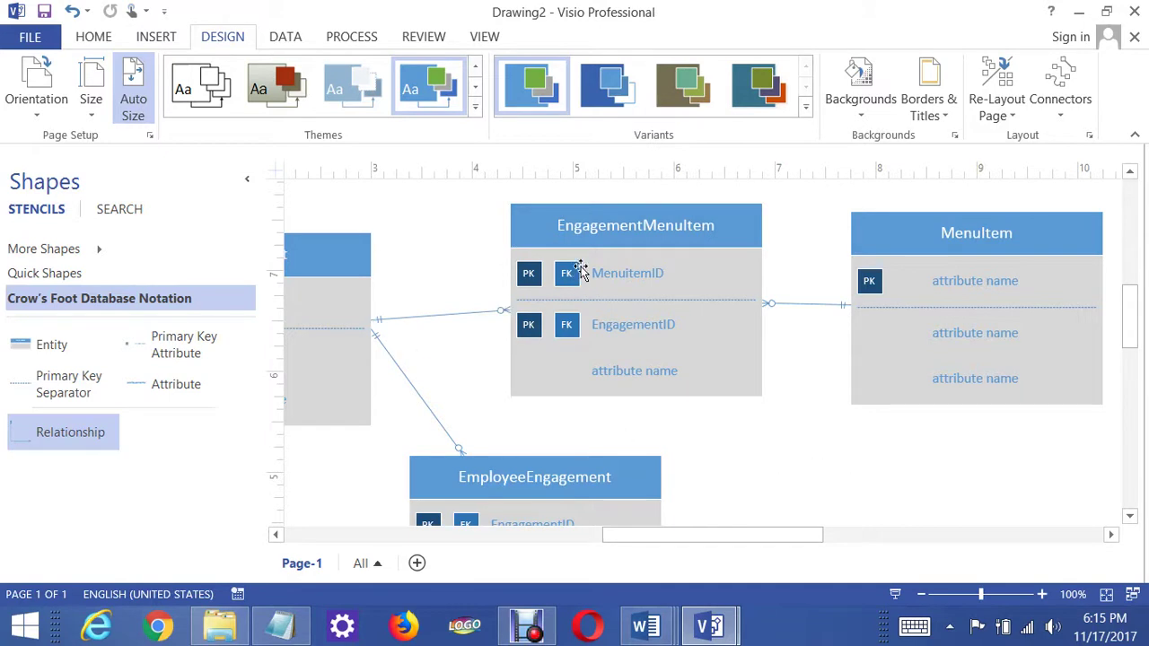
Step: Nudge the EmployeeEngagement entity slightly away from EngagementMenuItem and check the surrounding layout
drag(638, 477, 631, 480)
click(804, 465)
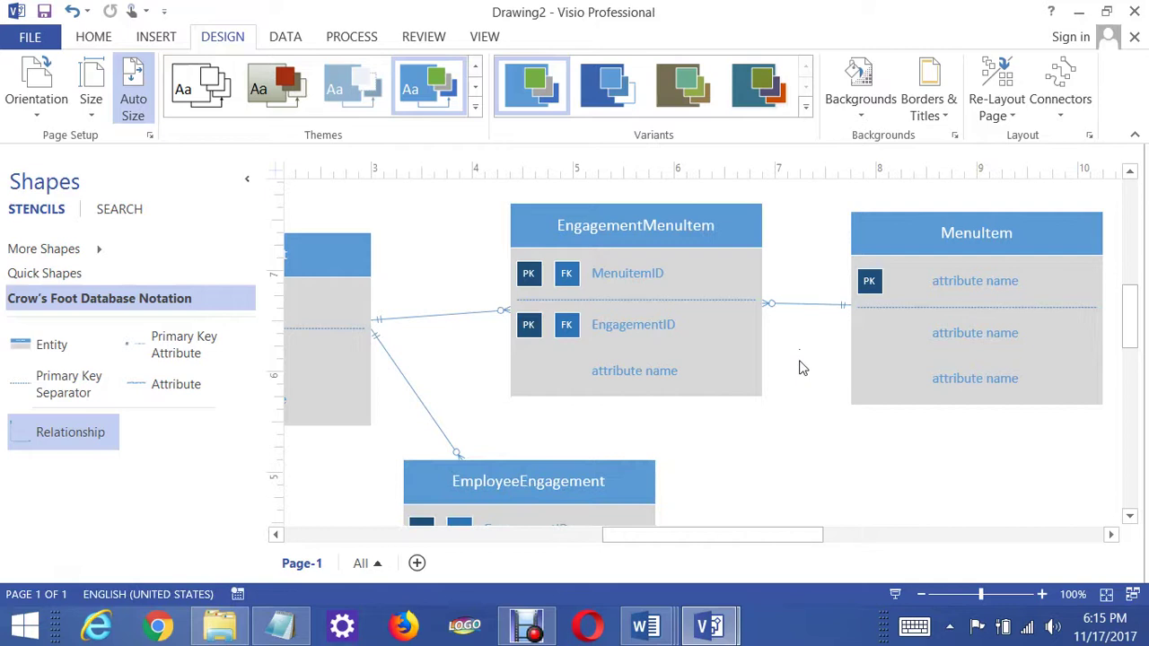
scroll(801, 366, down, 5)
scroll(802, 363, up, 1)
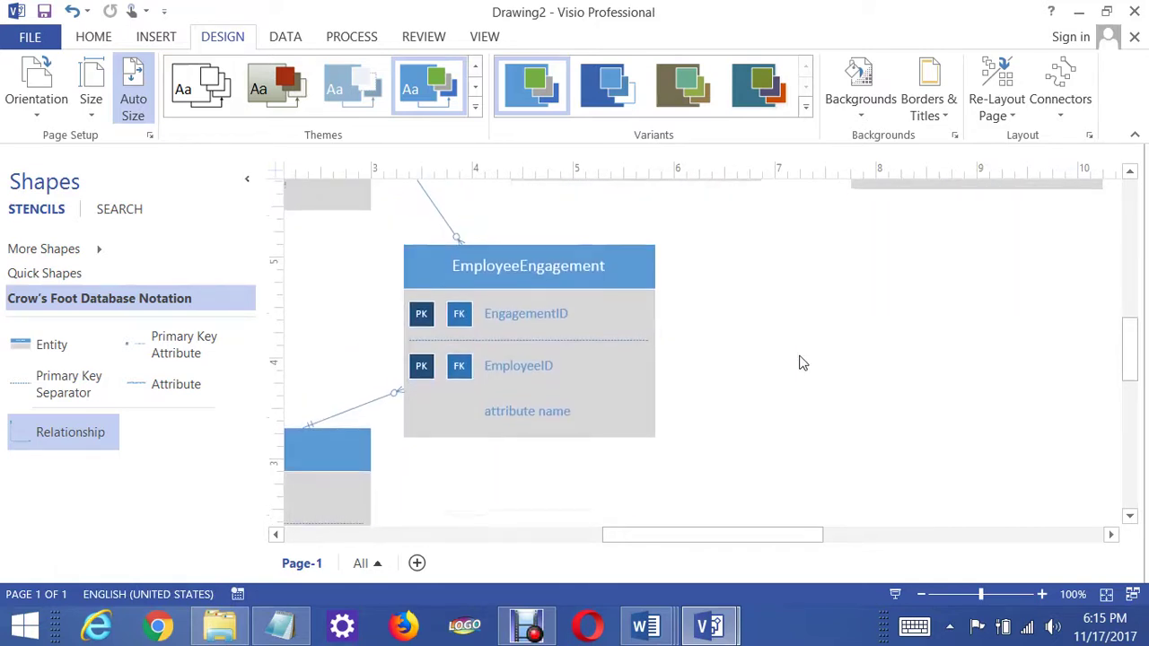
scroll(802, 363, up, 3)
scroll(801, 363, down, 1)
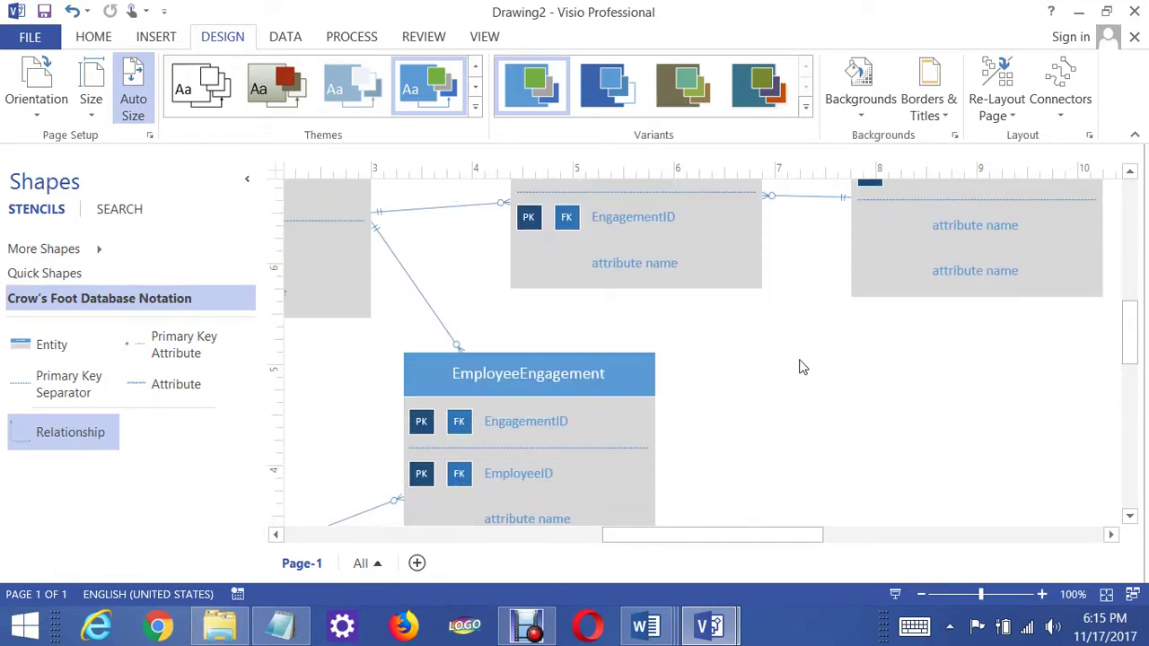
scroll(802, 380, up, 3)
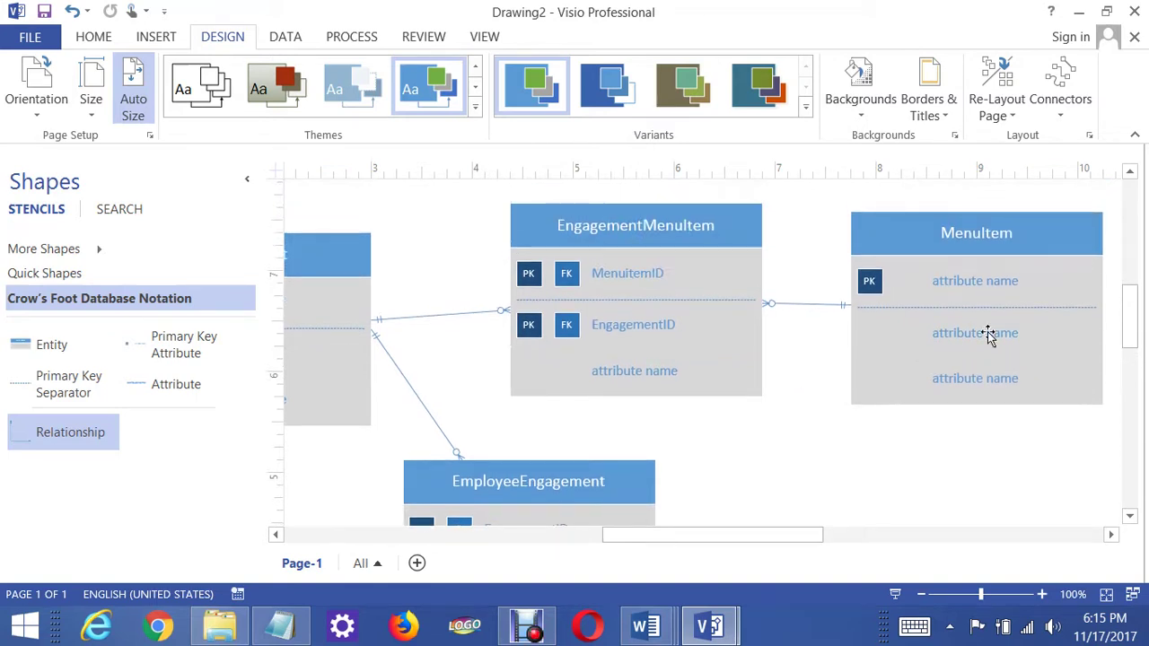
Step: Rename the primary key attribute of the MenuItem entity as MenuItemID
double_click(1000, 292)
text(MenuitemID)
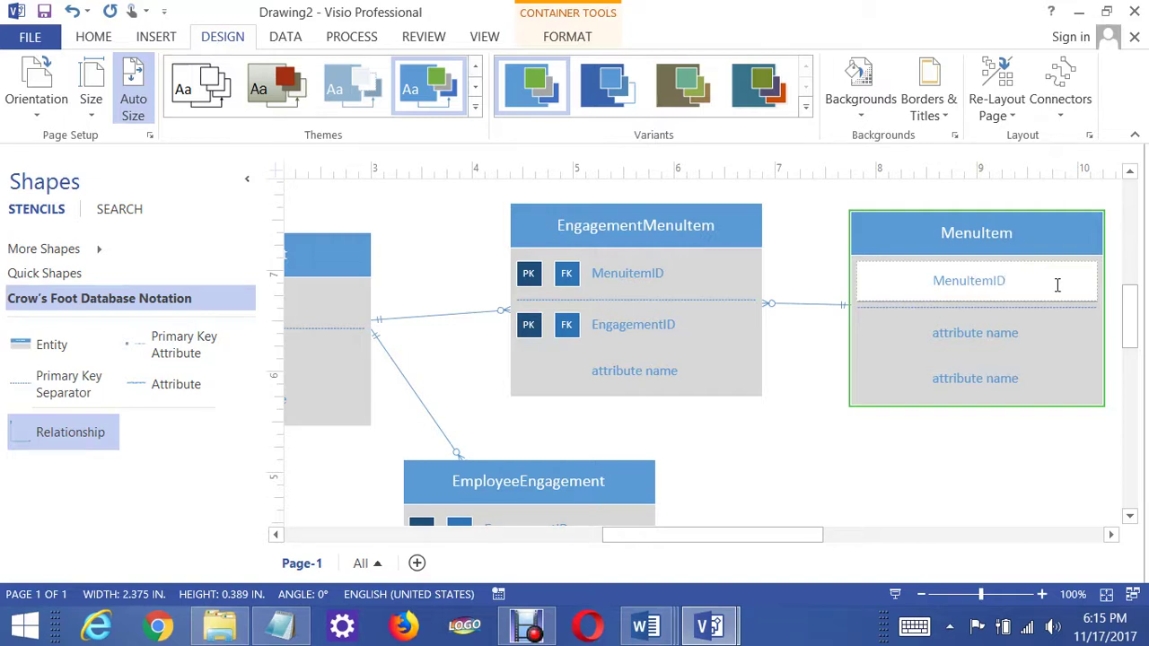
click(1013, 519)
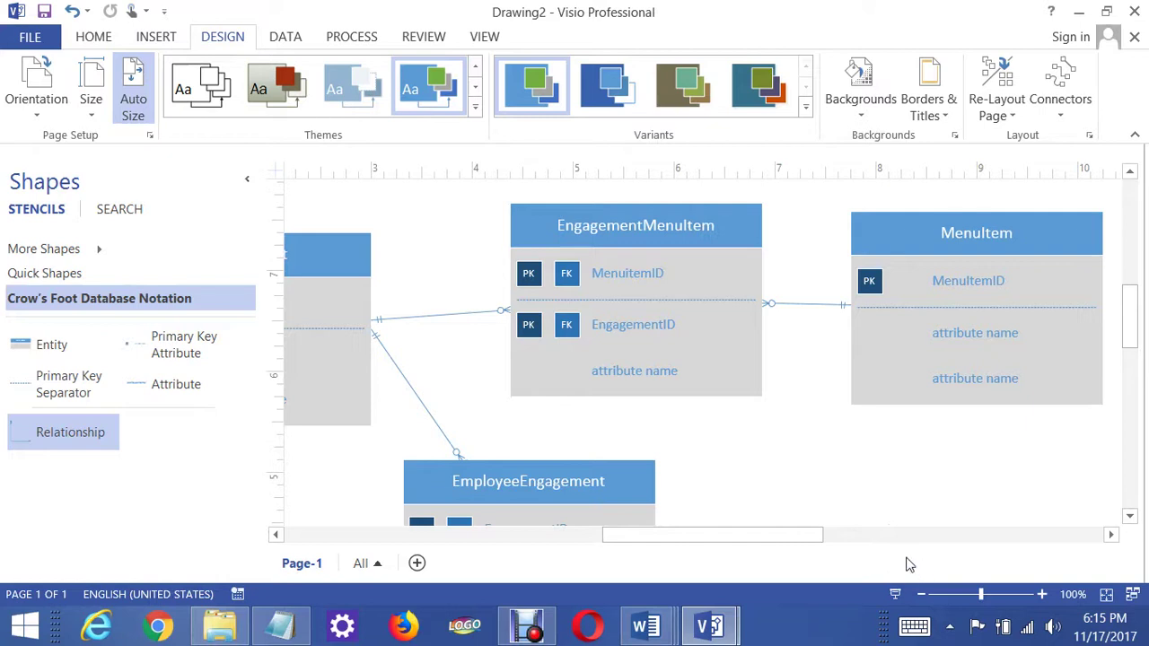
Step: Move the Engagement entity down to make room above it for another entity
drag(810, 539, 716, 545)
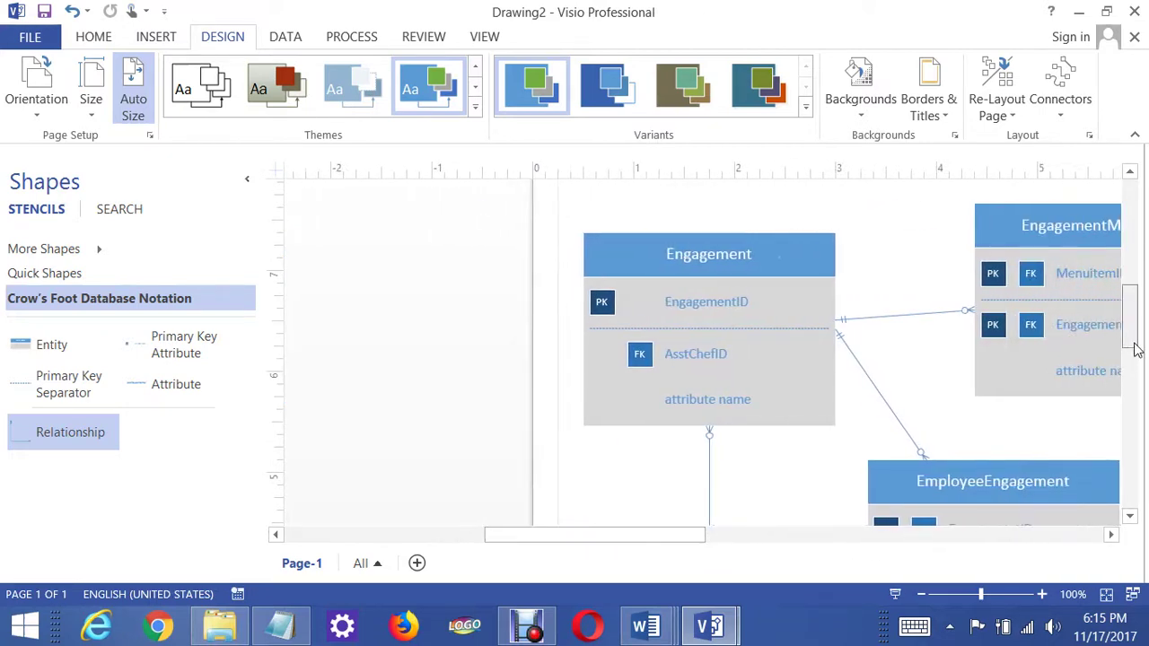
drag(1132, 321, 1131, 282)
drag(778, 441, 795, 479)
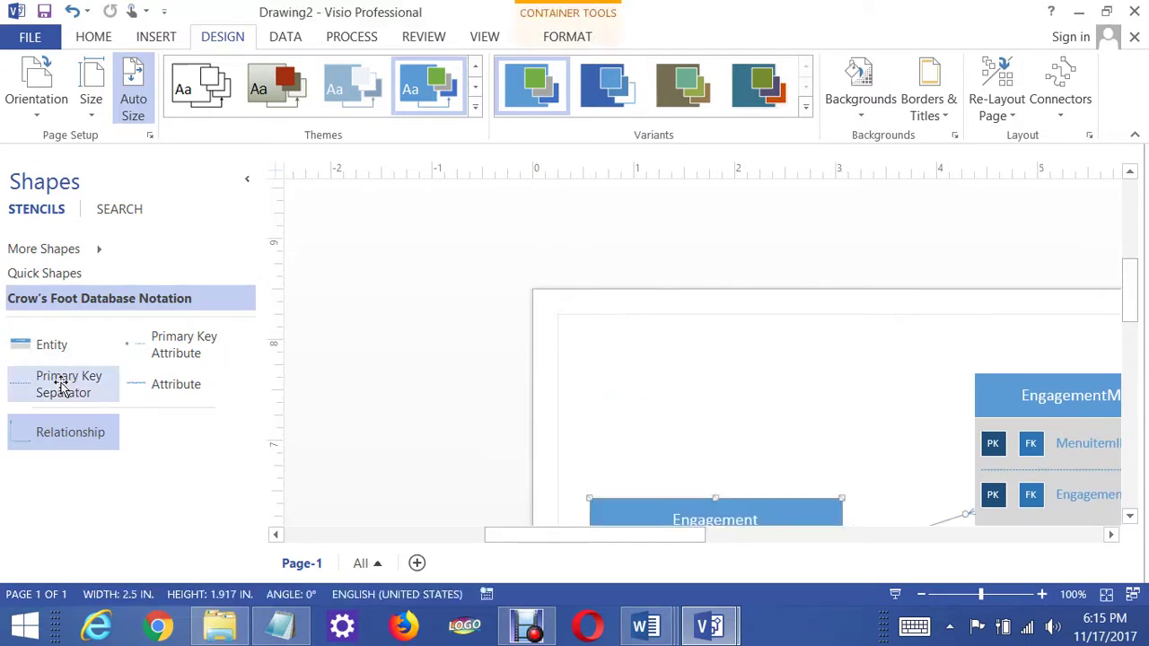
Step: Add a new entity above Engagement and name it Customer
drag(40, 356, 688, 362)
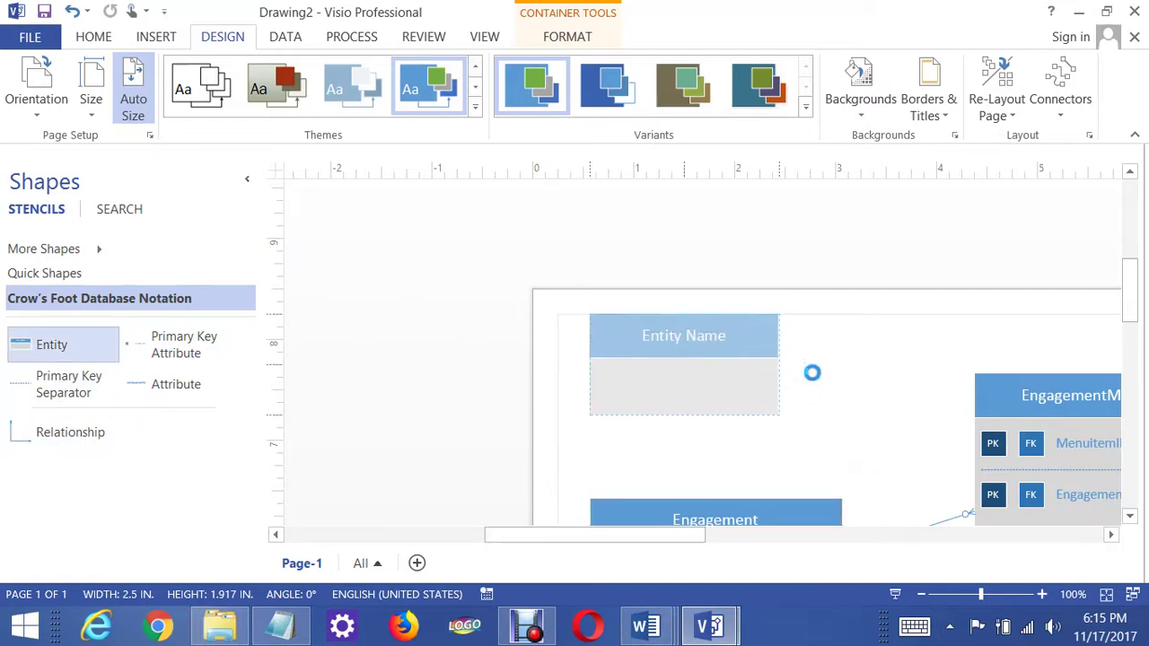
double_click(738, 339)
text(CustomerID)
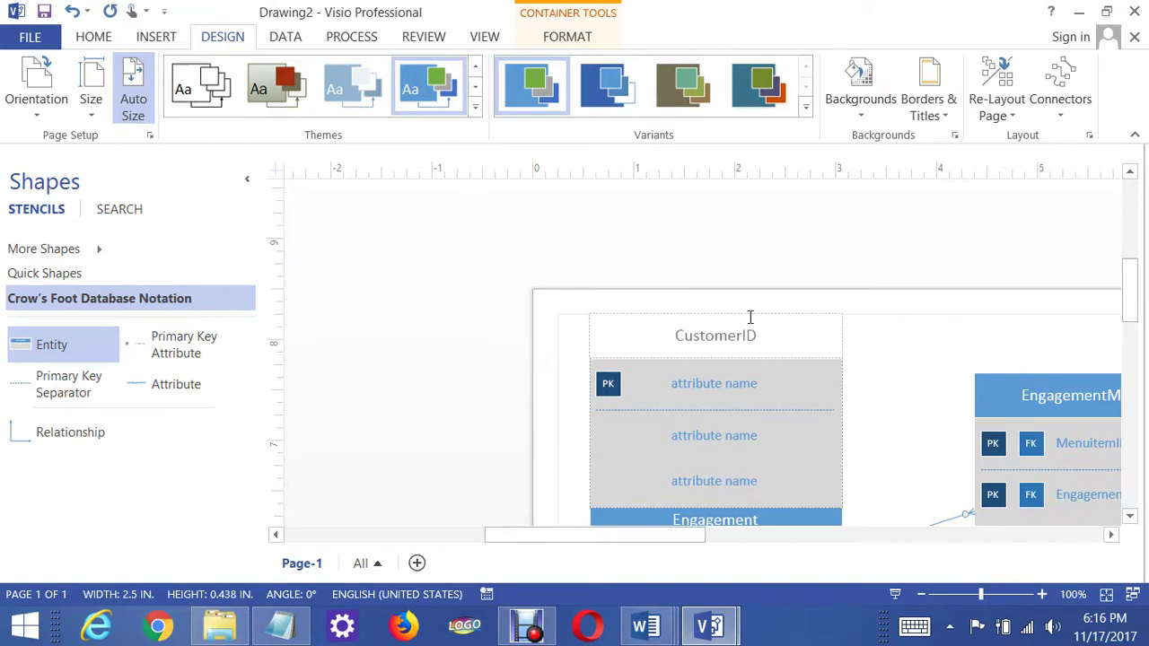
click(859, 383)
click(731, 335)
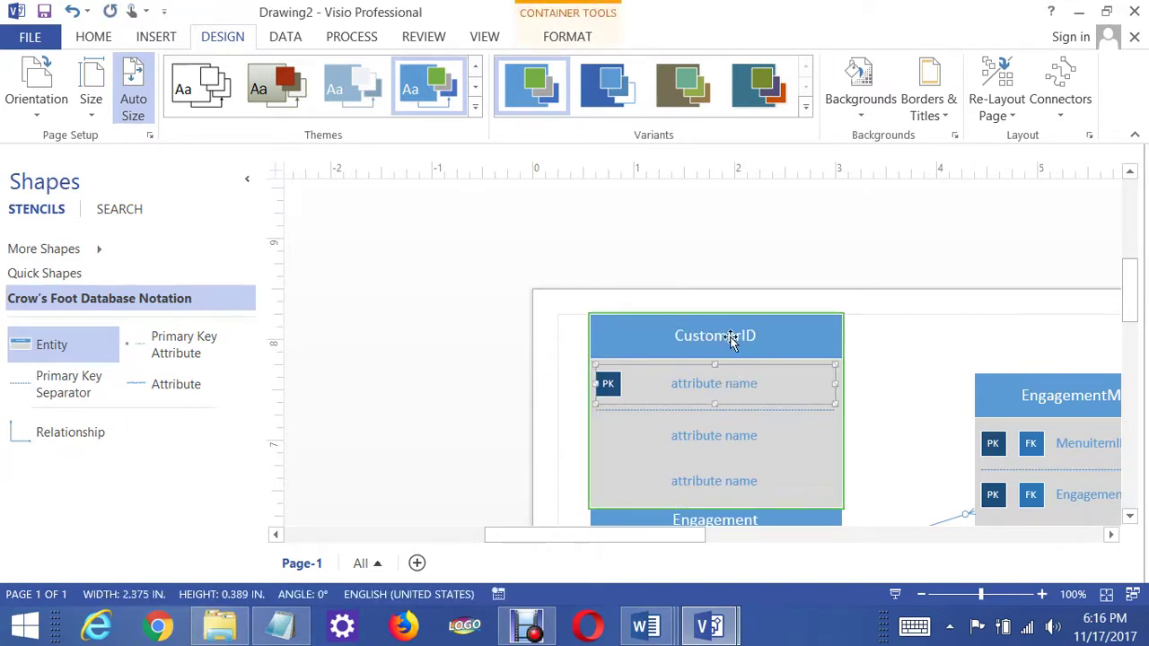
double_click(731, 338)
text(Customer)
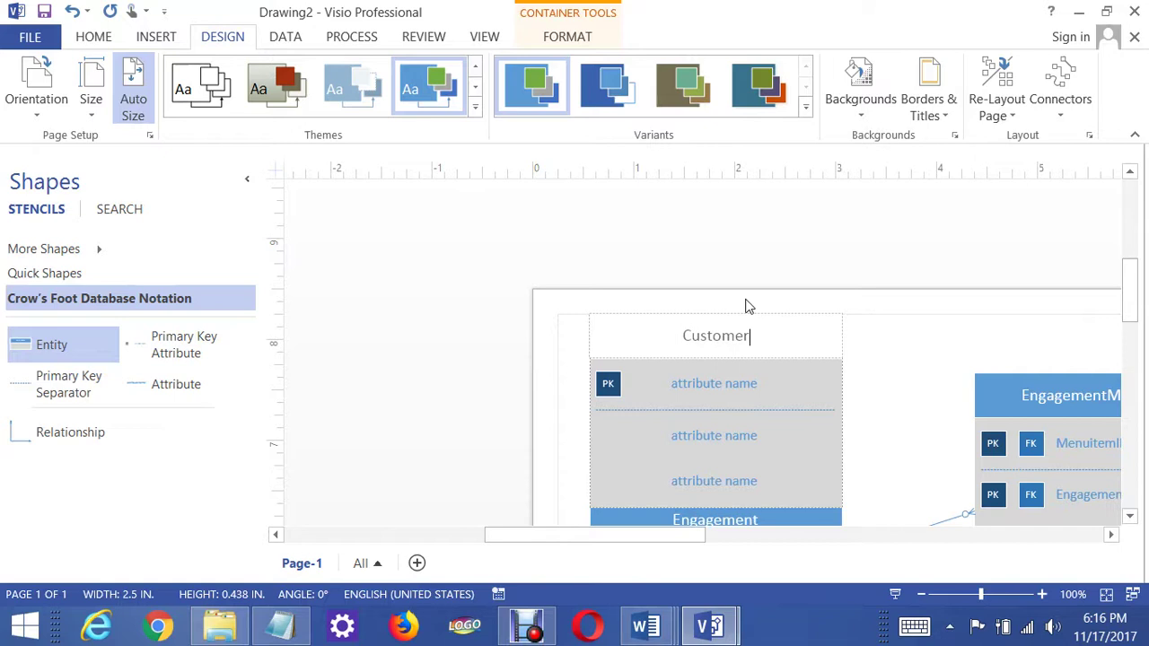
click(907, 373)
Step: Rename the primary key attribute of the Customer entity as CustomerID
double_click(734, 386)
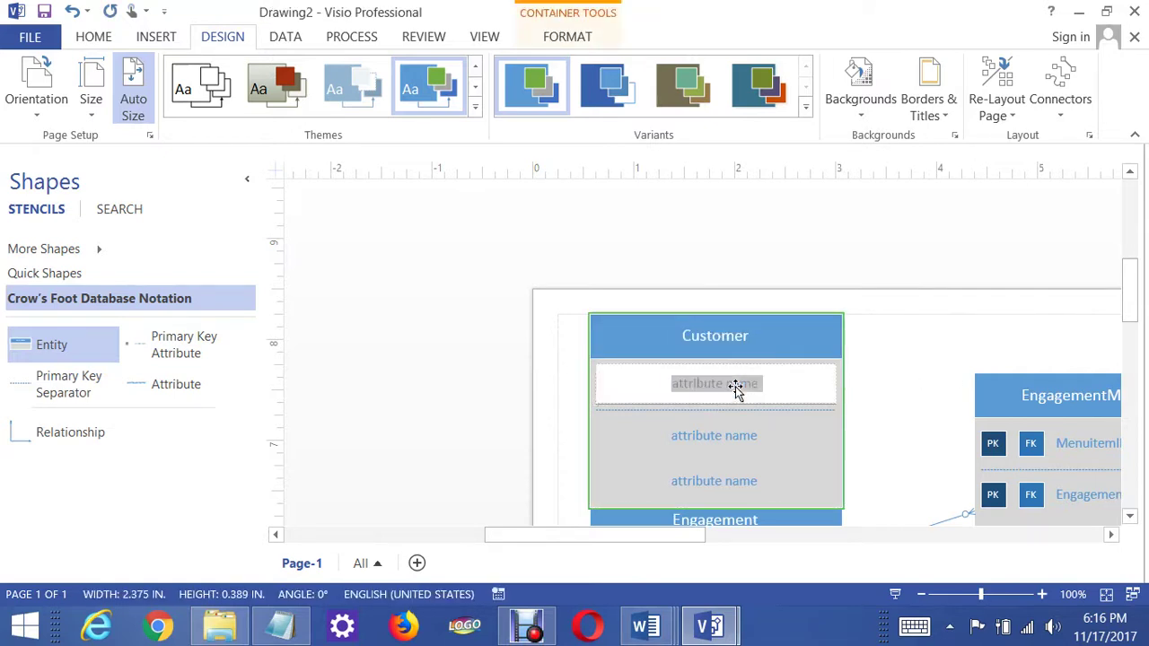
text(CustomerID)
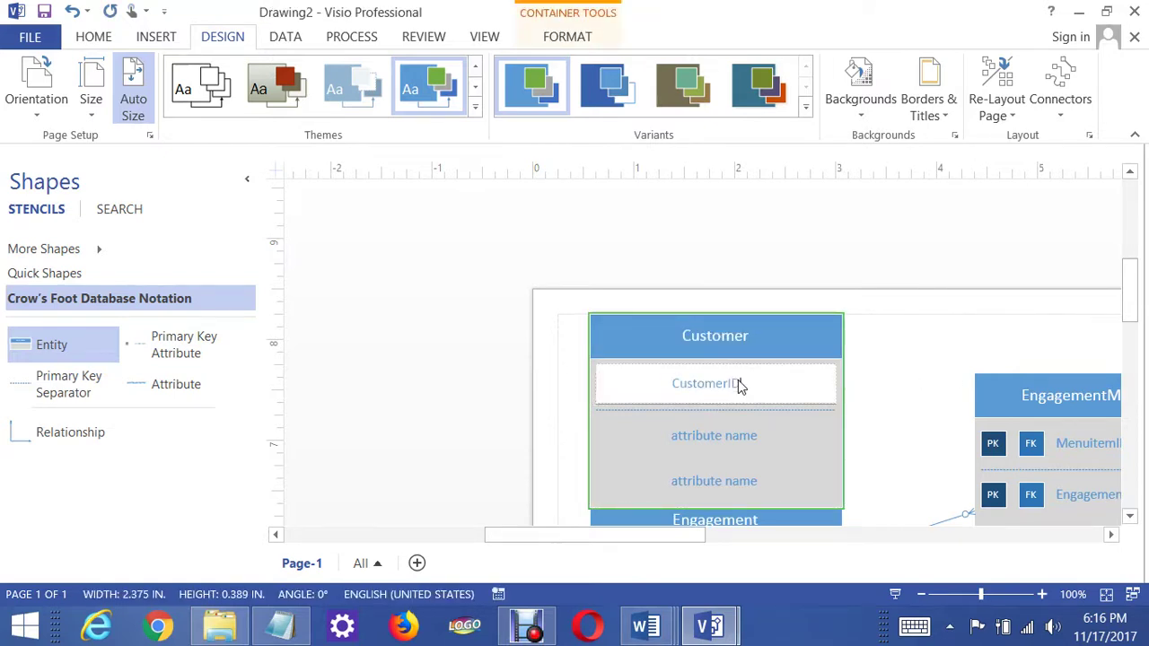
click(930, 392)
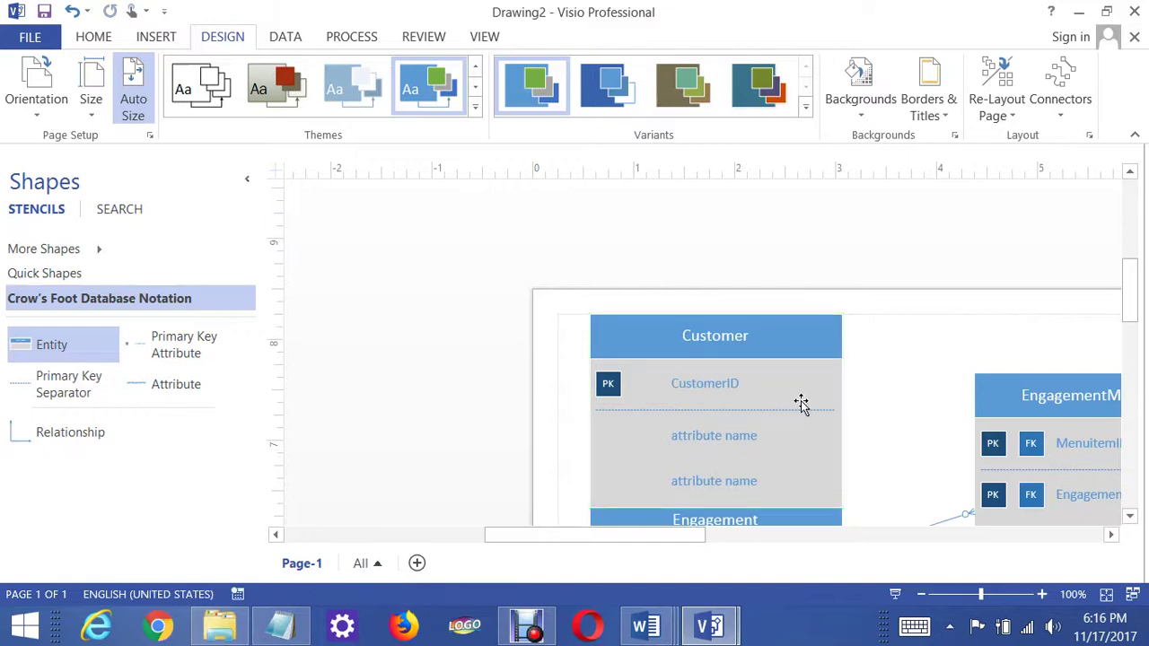
Step: Move Customer slightly up and Engagement down so that there is a gap between the two entities
drag(780, 333, 780, 317)
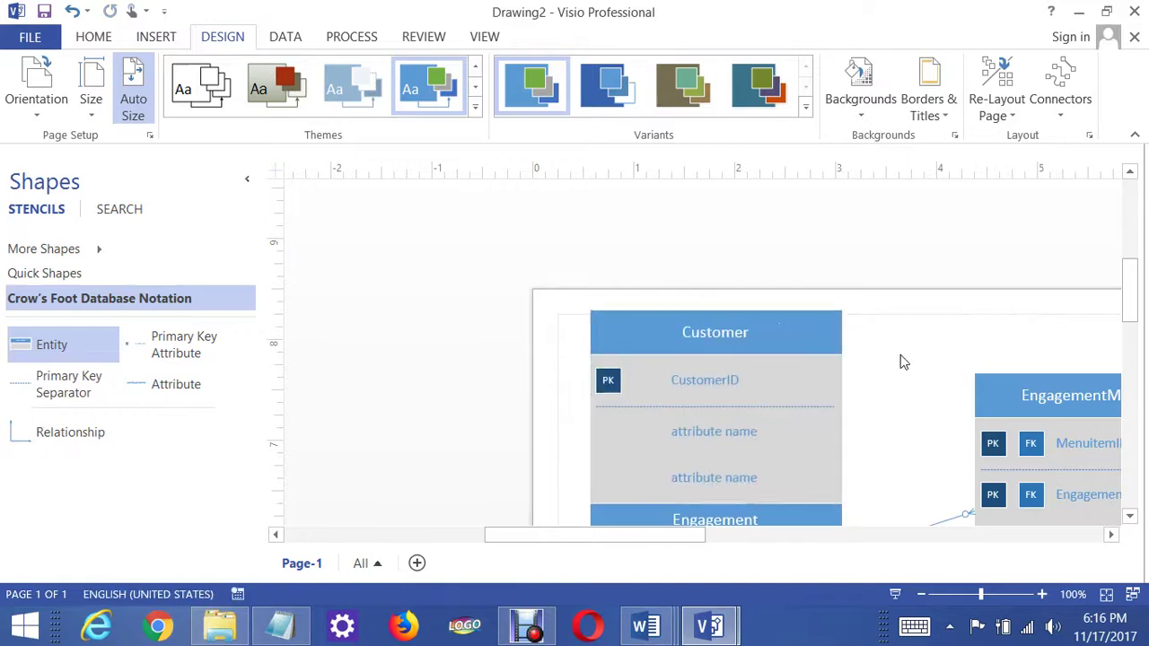
scroll(903, 359, down, 3)
drag(770, 422, 769, 451)
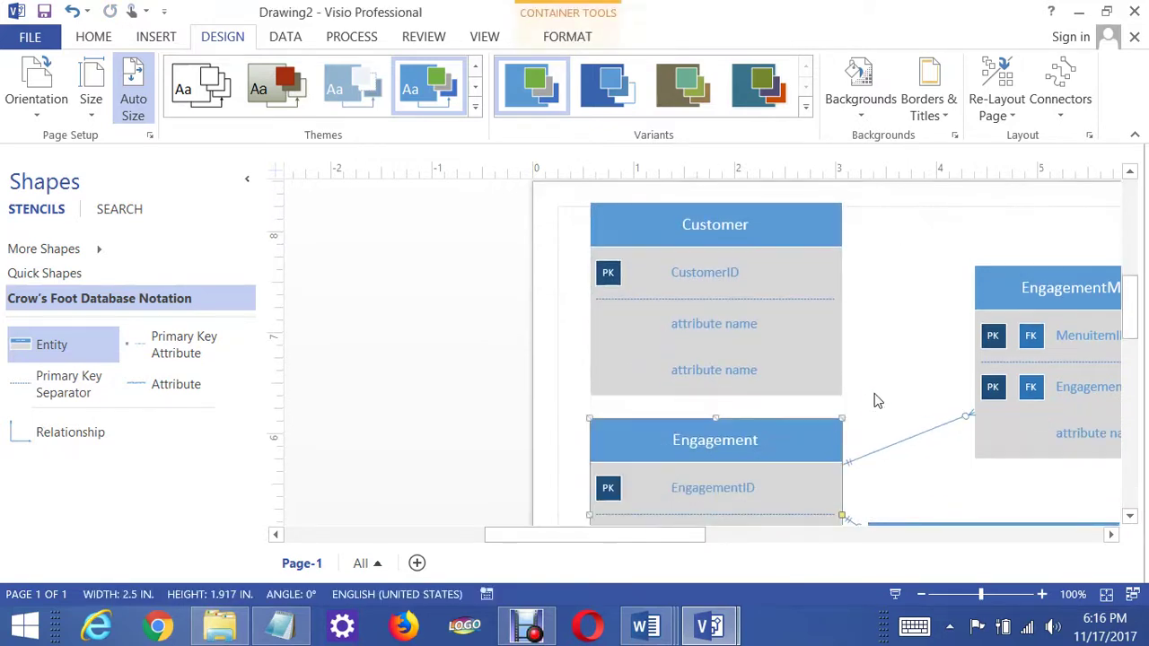
Step: Rename the unnamed attribute below AsstChefID in the Engagement entity as CustomerID
scroll(882, 369, down, 5)
scroll(880, 368, down, 2)
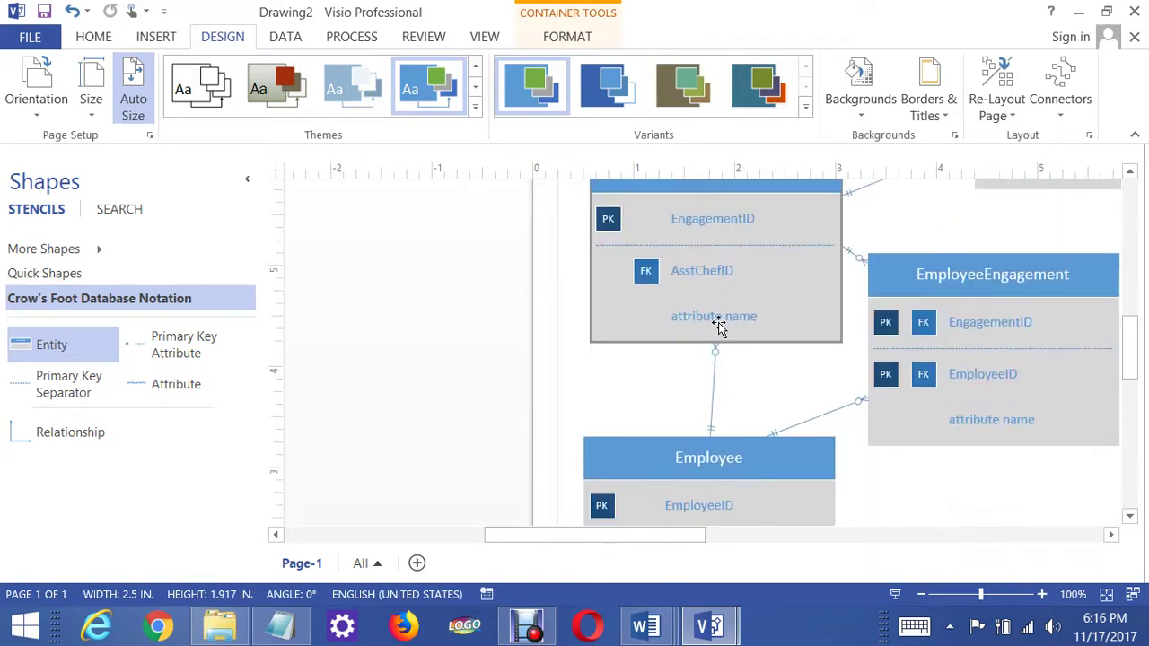
double_click(721, 326)
text(CustomerID)
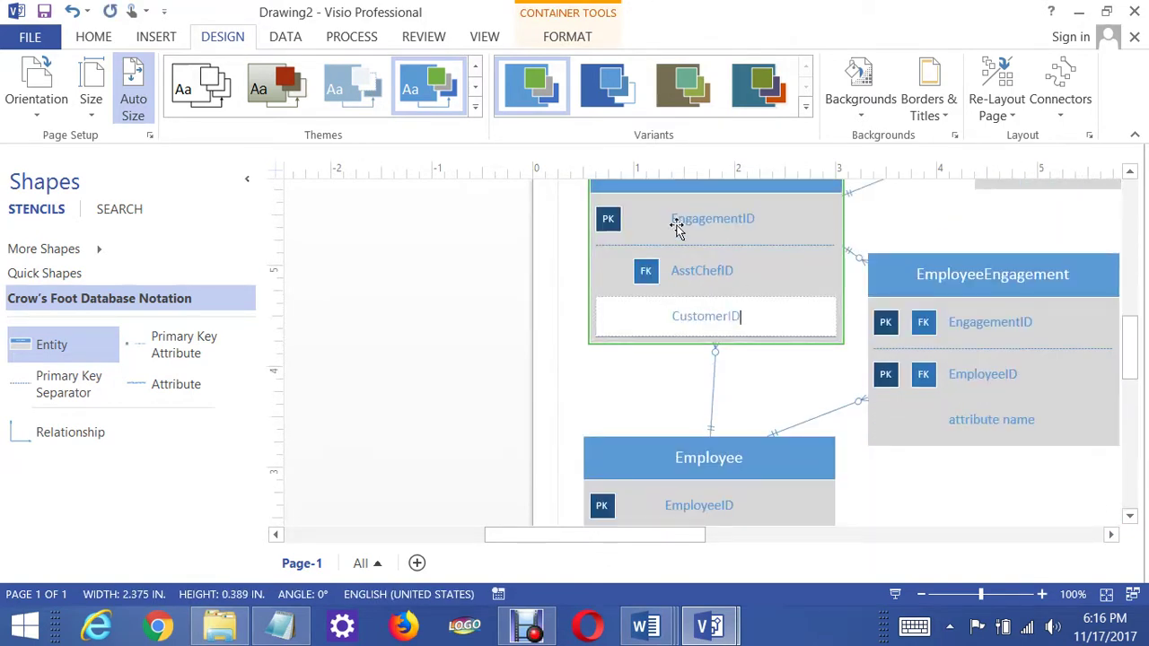
click(676, 399)
Step: Set the CustomerID attribute of Engagement as a foreign key
click(726, 321)
right_click(725, 322)
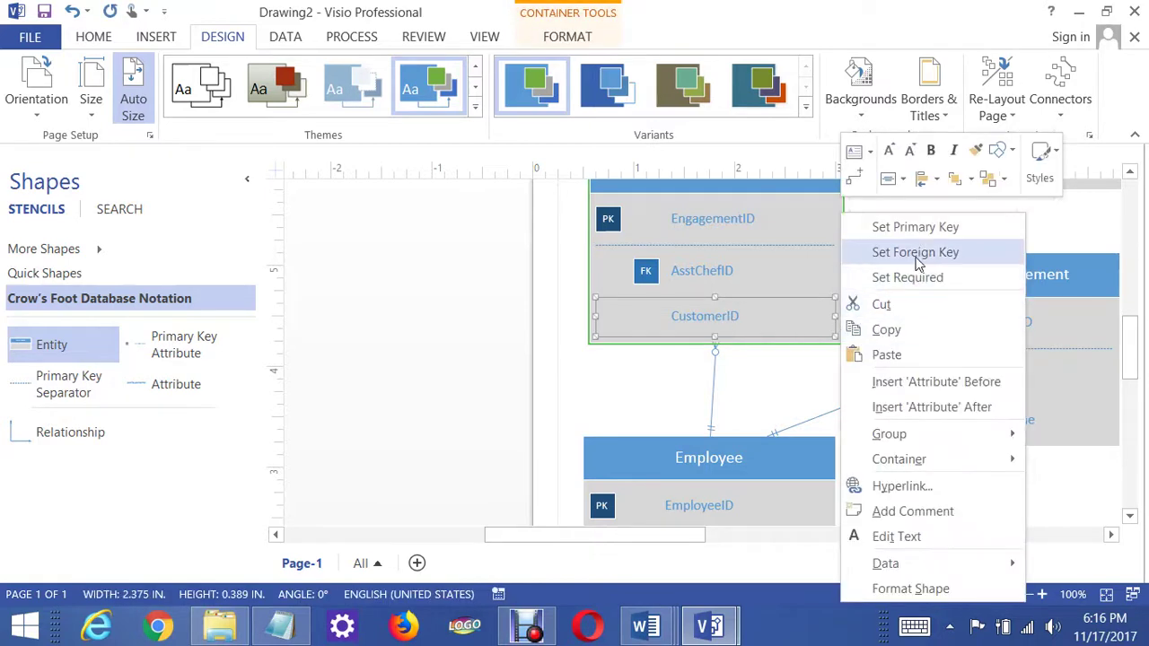
click(887, 255)
click(727, 377)
Step: Move the Engagement entity slightly down and place a straight relationship connector in the space between Customer and EngagementMenuItem
scroll(731, 375, up, 3)
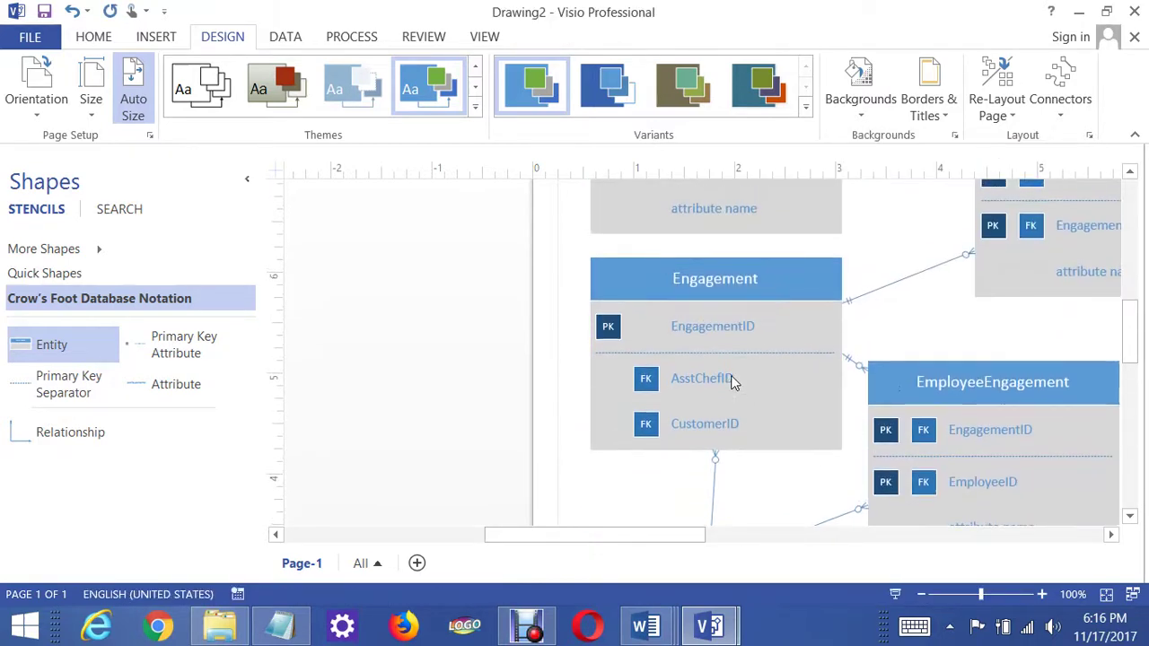
drag(734, 290, 727, 326)
drag(72, 432, 916, 238)
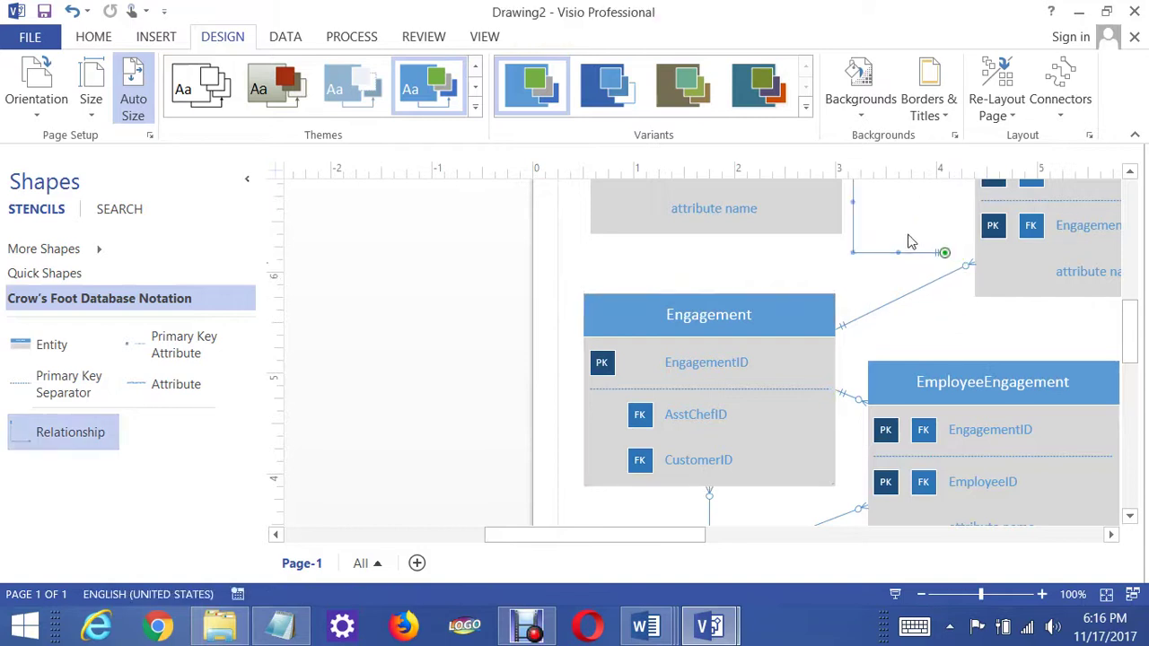
right_click(871, 258)
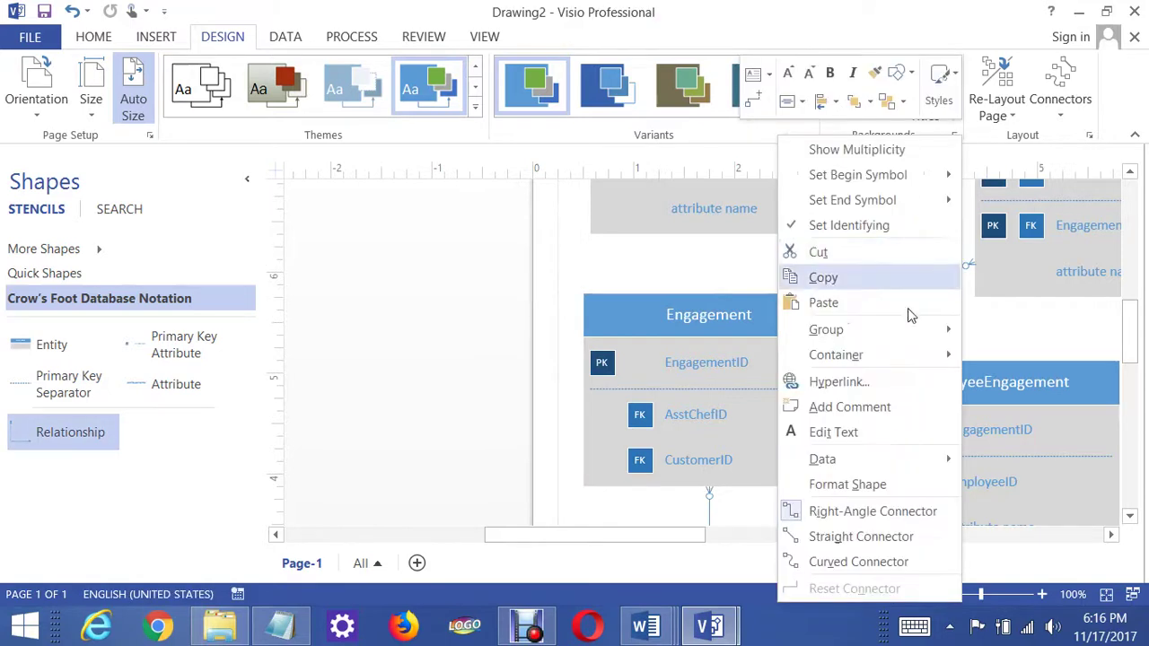
click(885, 536)
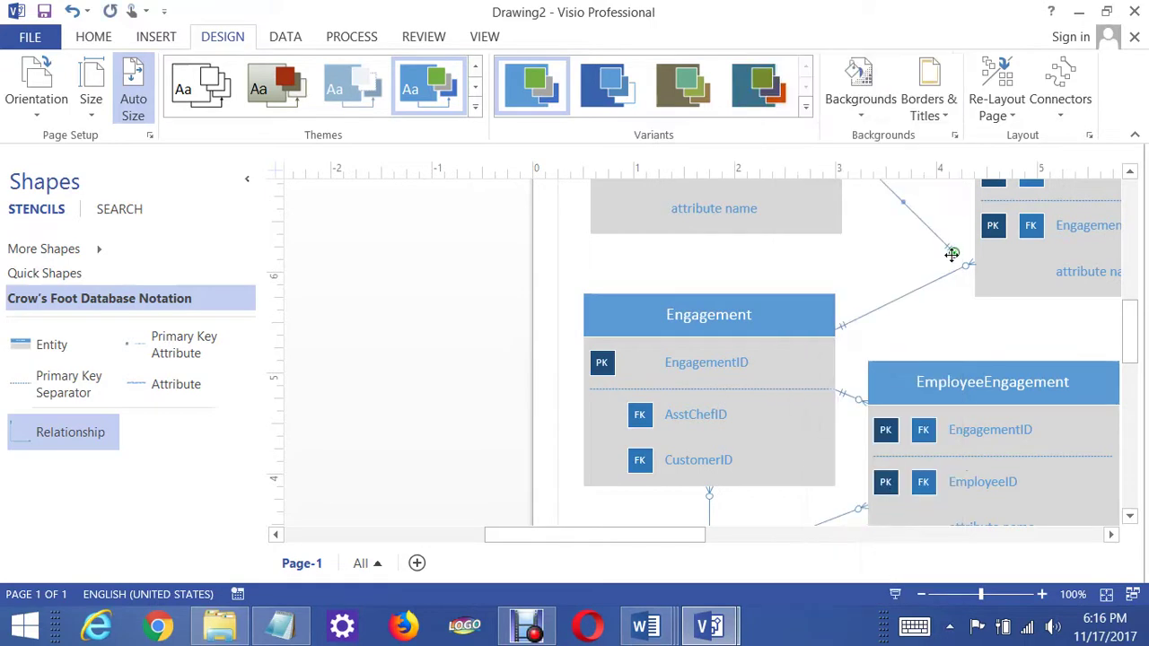
Step: Attach the new relationship's zero-or-more end to Engagement and its other end to Customer, and align Engagement beneath Customer
scroll(925, 235, up, 3)
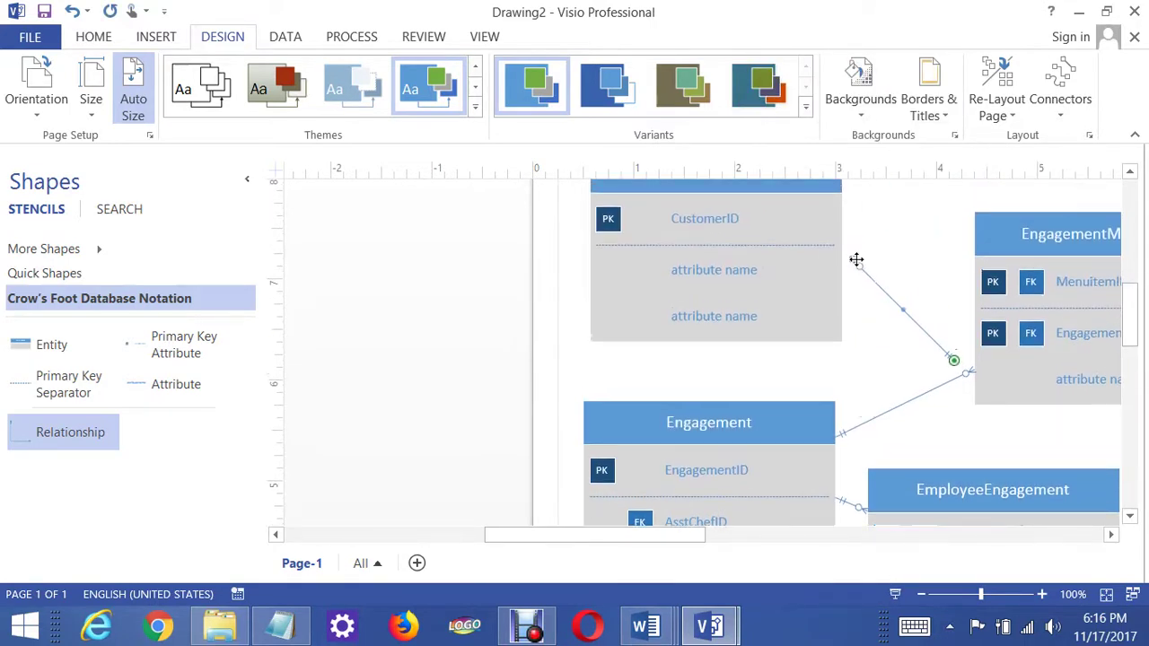
drag(849, 267, 844, 460)
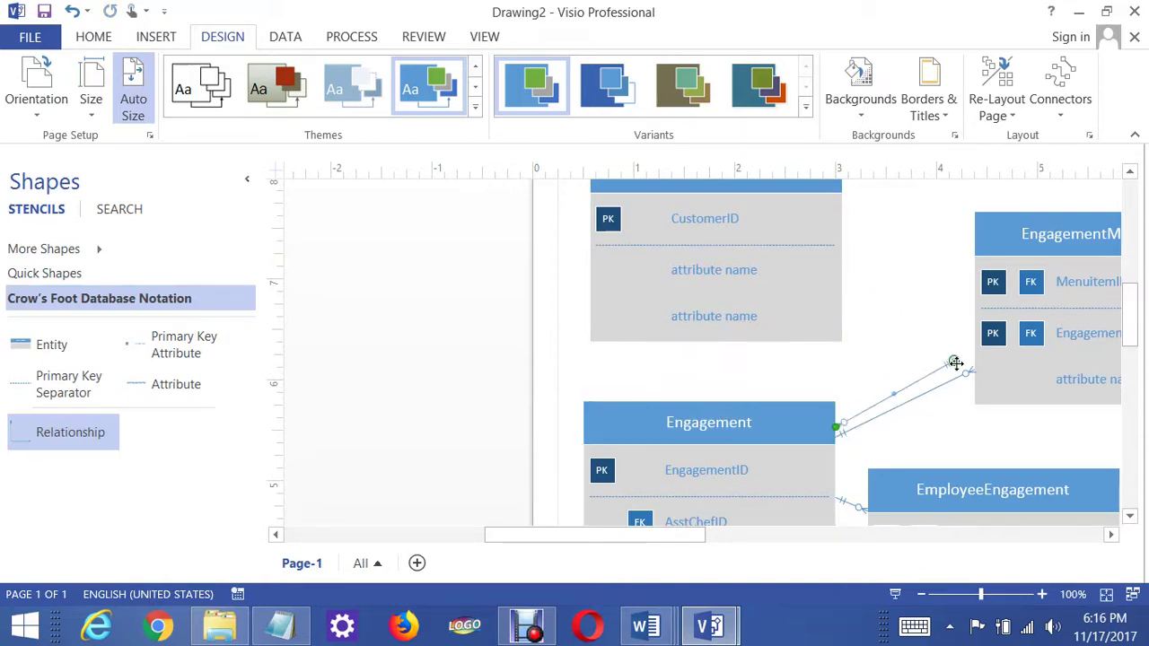
drag(871, 340, 837, 310)
drag(772, 427, 778, 435)
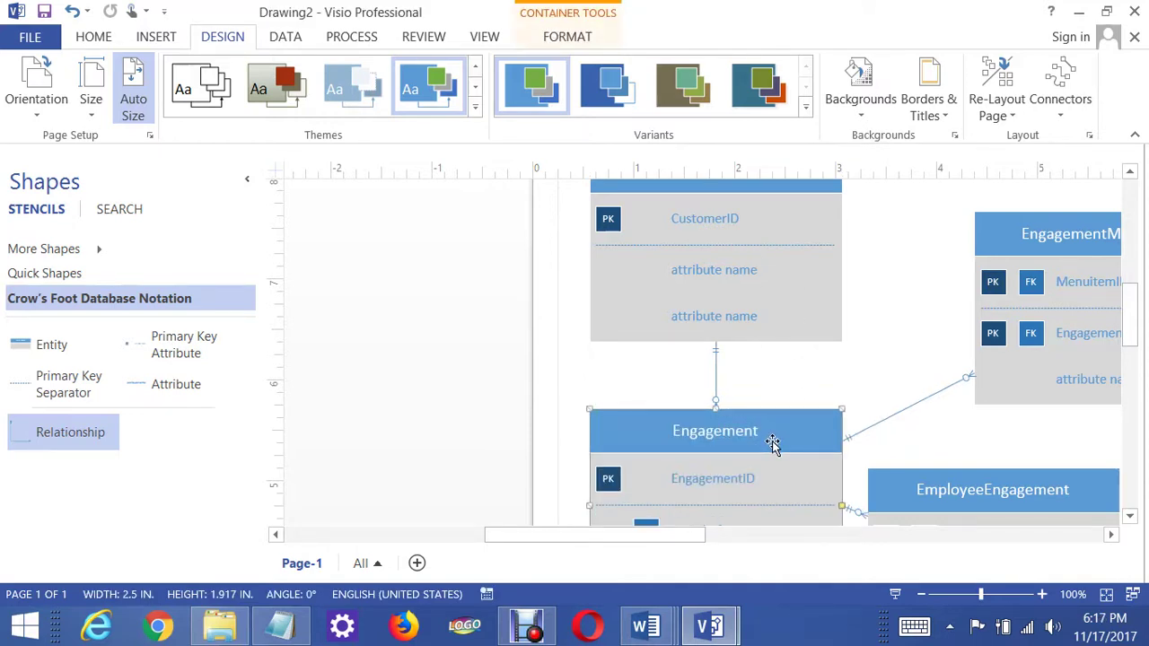
Step: Move the EmployeeEngagement entity farther away from Engagement and slightly down, leaving more room for its relationship lines
drag(1133, 338, 1134, 363)
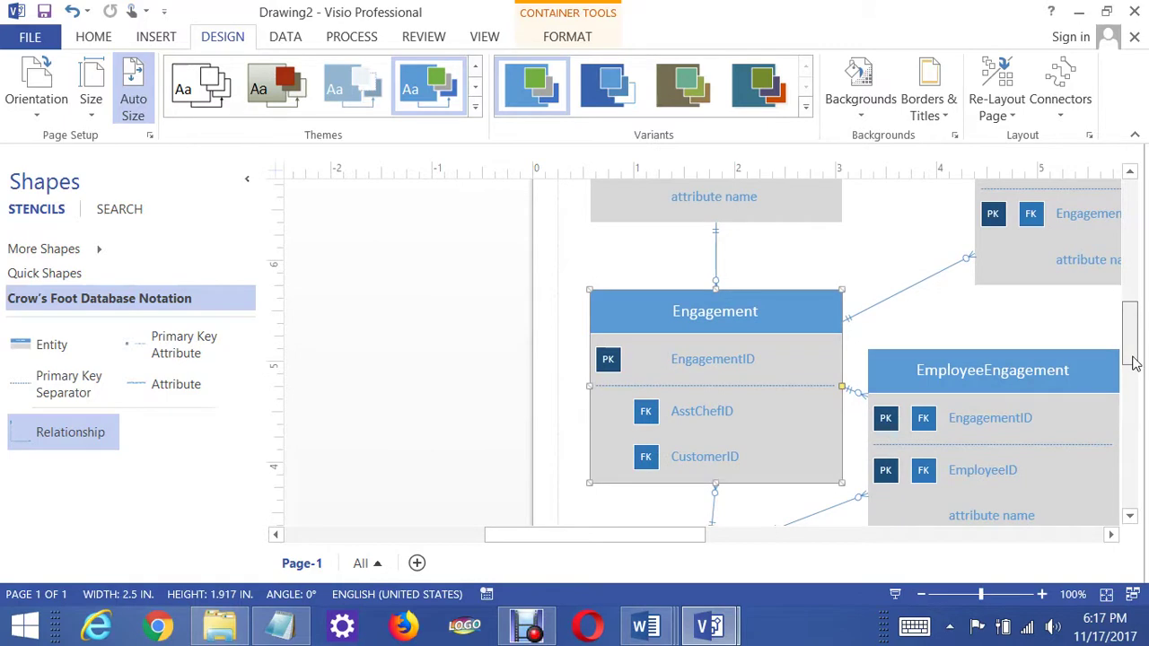
mouse_move(1134, 362)
mouse_down()
mouse_move(1133, 352)
mouse_move(1134, 372)
mouse_up()
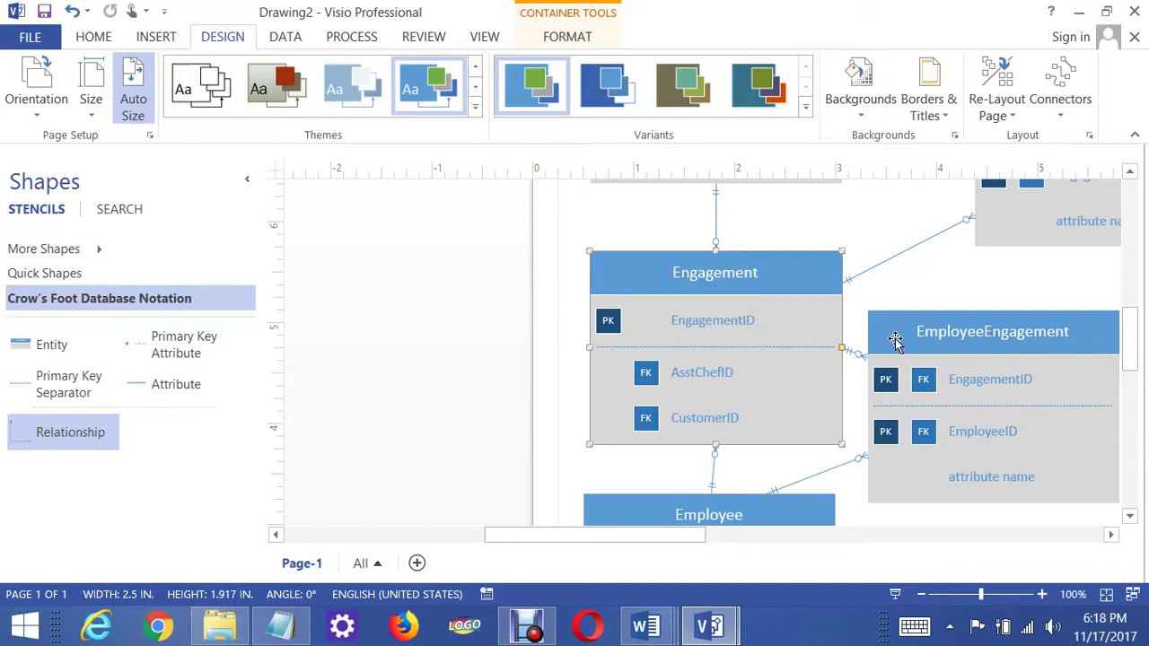
drag(952, 337, 1019, 345)
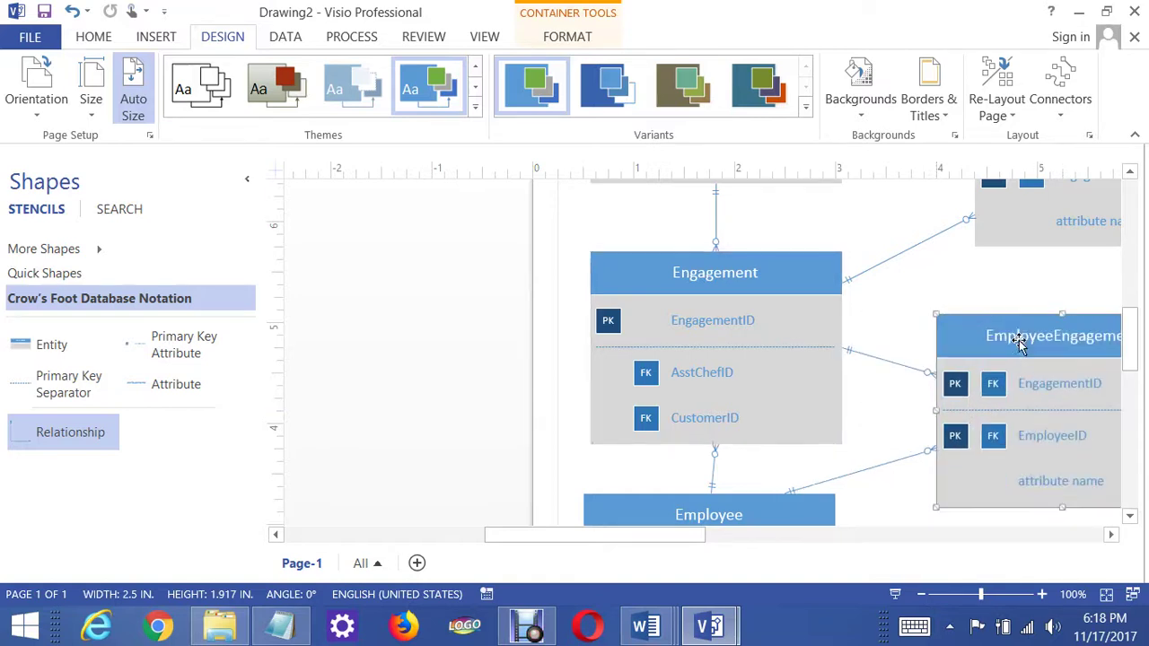
click(979, 289)
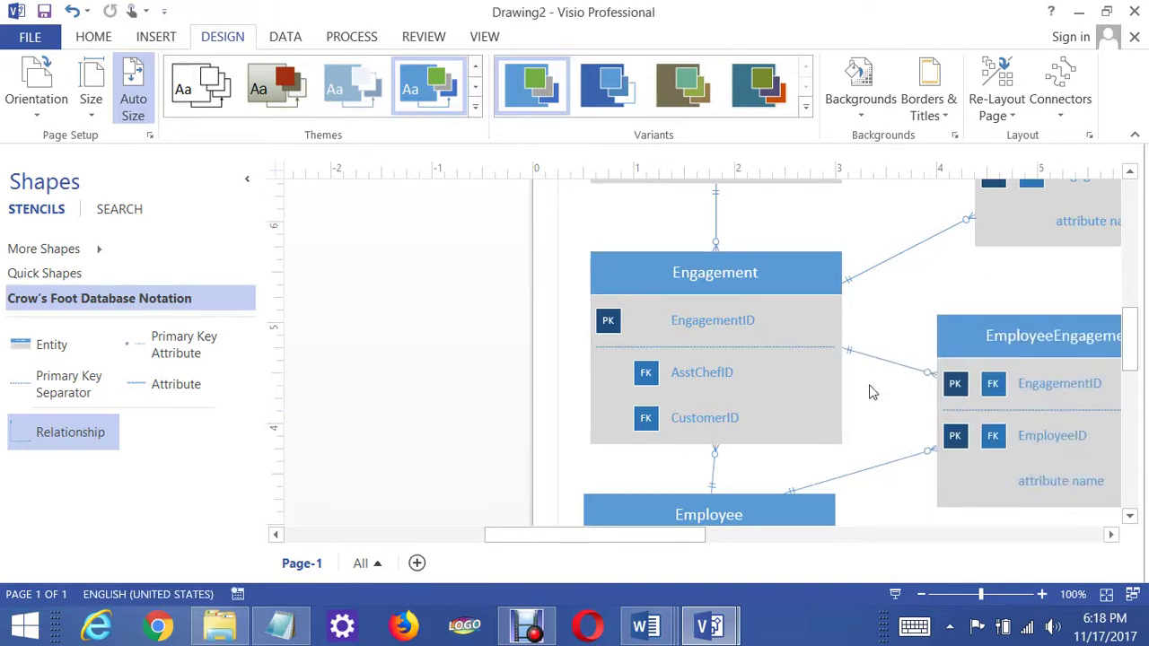
scroll(871, 392, down, 1)
scroll(903, 403, up, 1)
drag(981, 595, 942, 591)
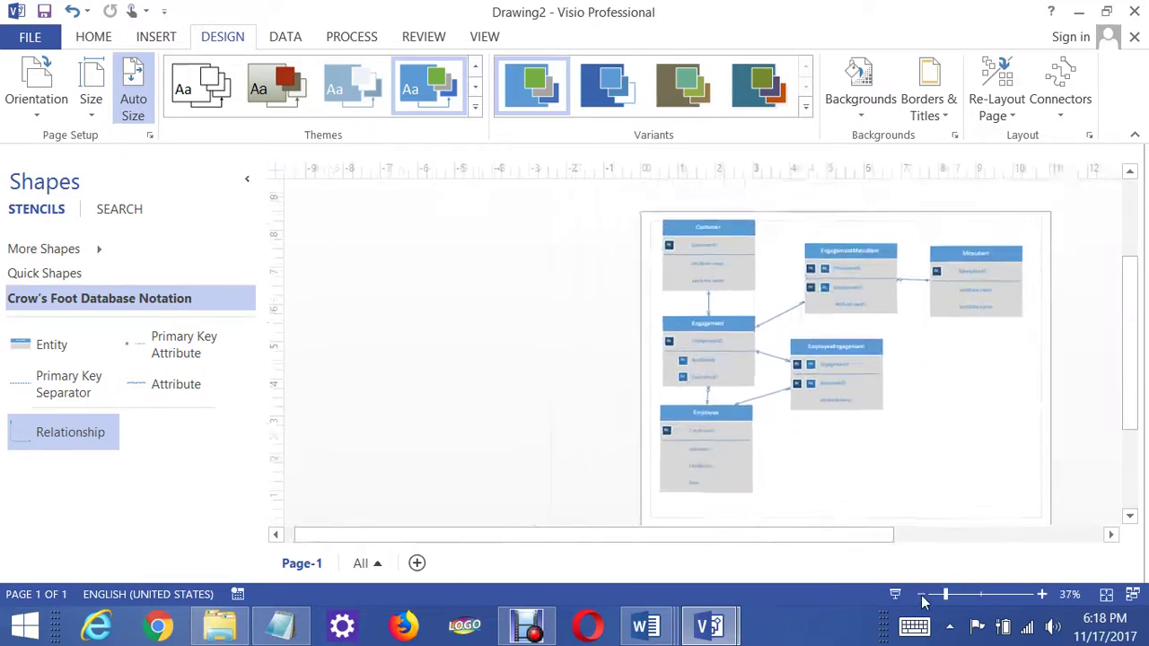
drag(868, 364, 912, 384)
click(931, 379)
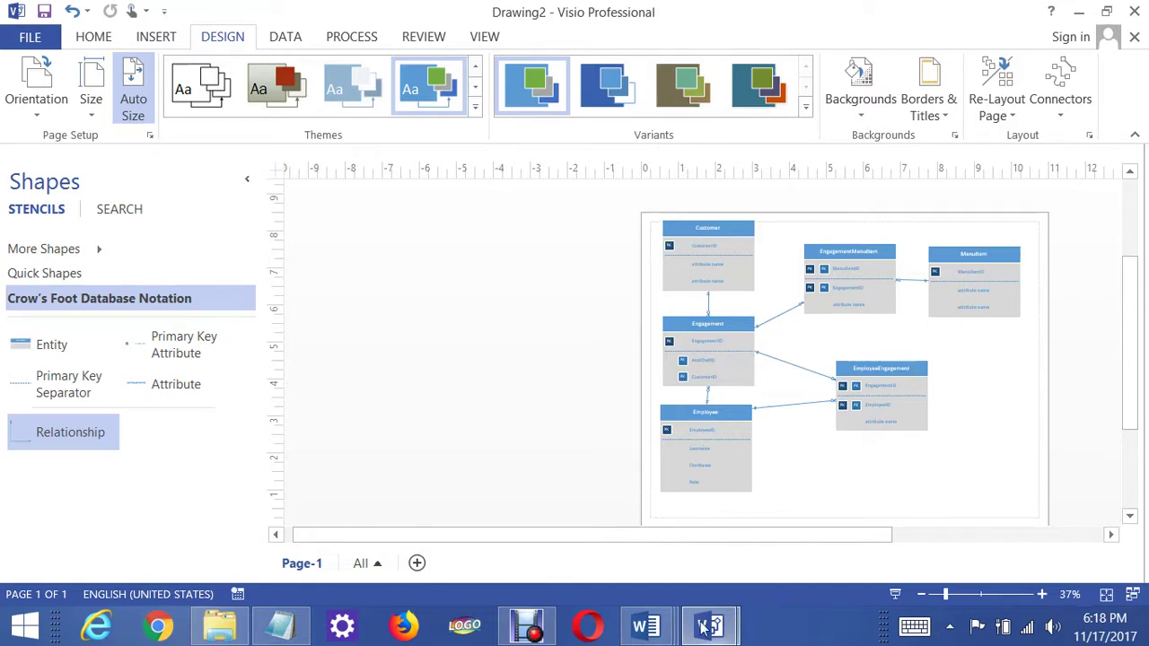
click(655, 633)
click(851, 433)
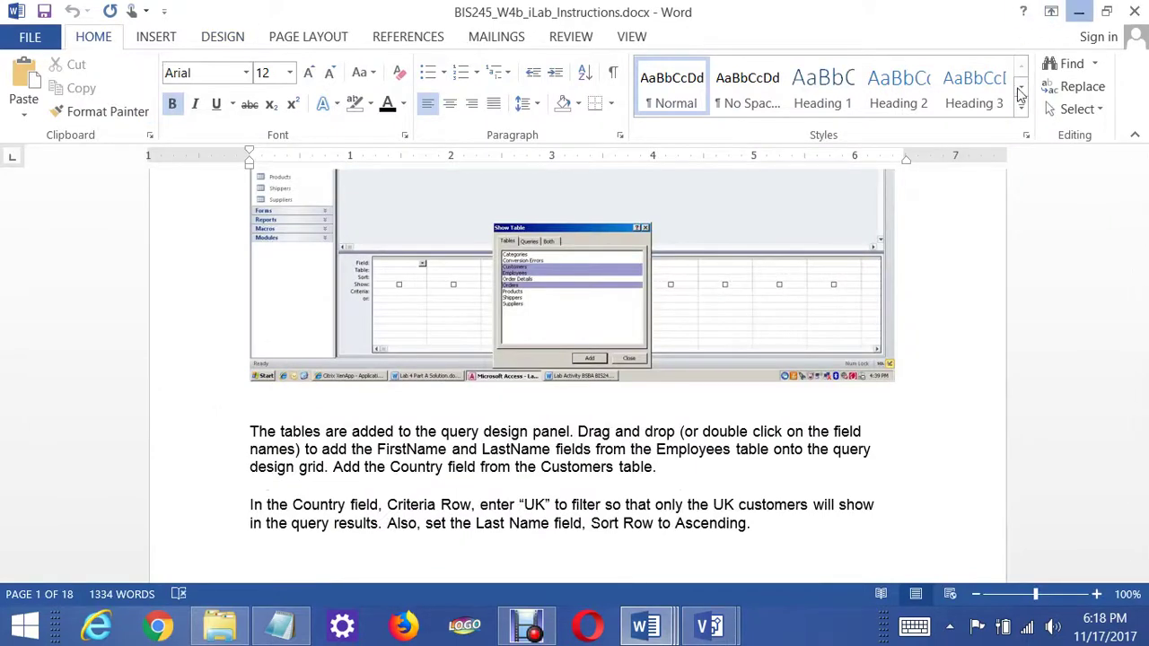
click(664, 628)
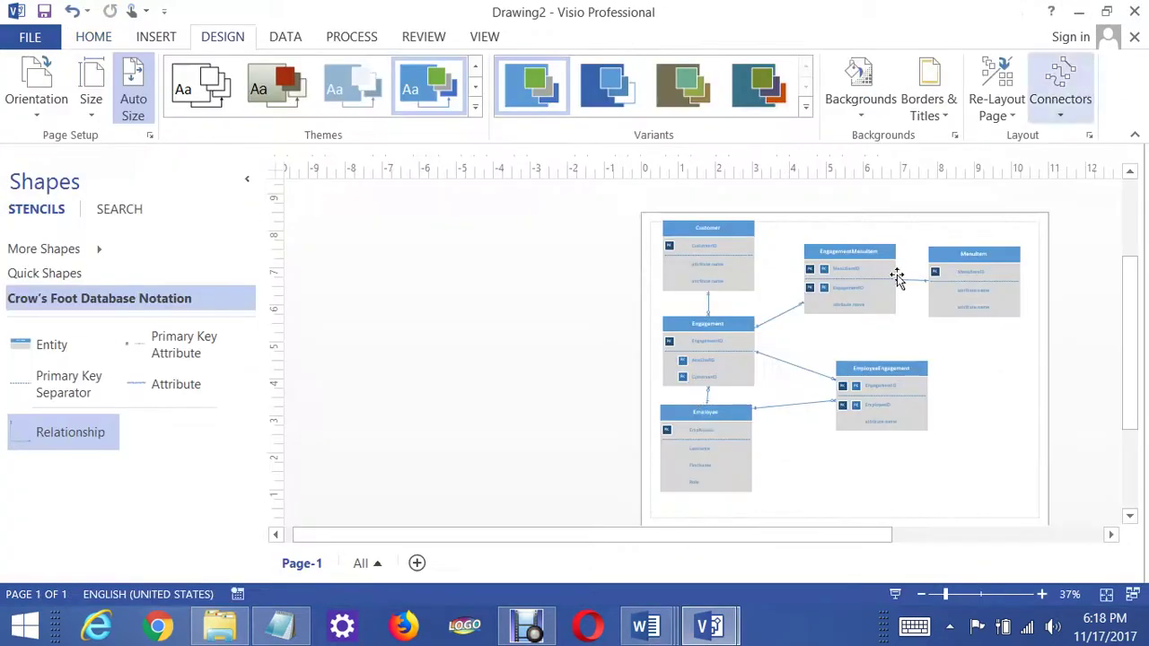
click(1080, 12)
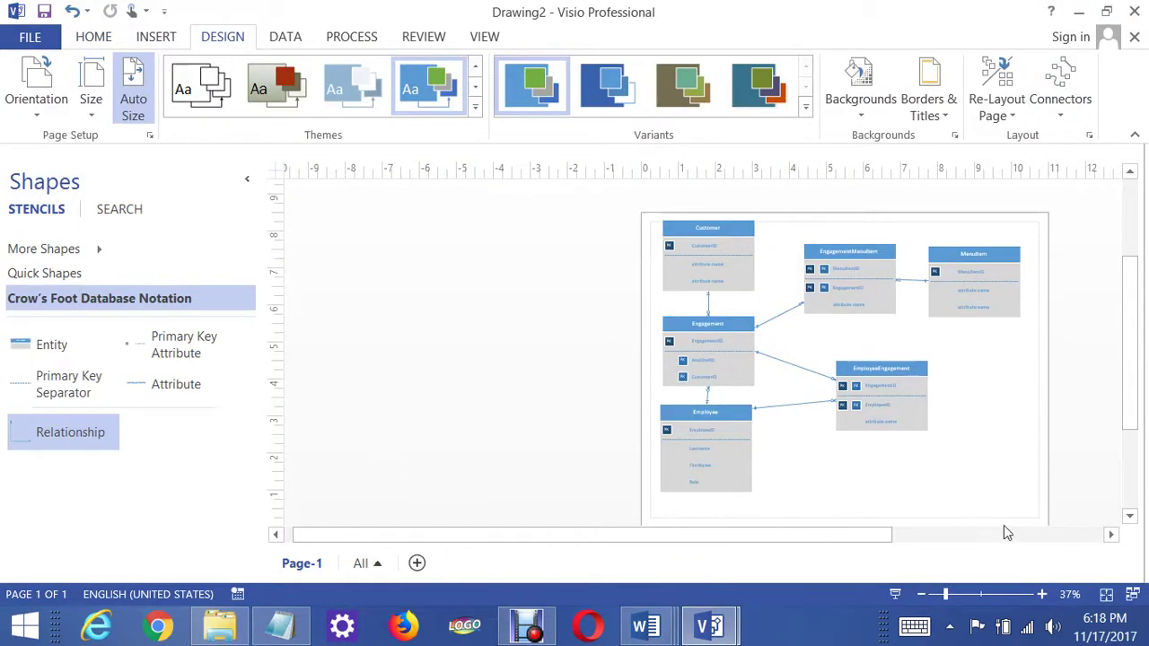
Step: Examine the keys of all five entities and the relationship lines that connect them across the diagram
click(1042, 595)
click(1042, 594)
click(1042, 594)
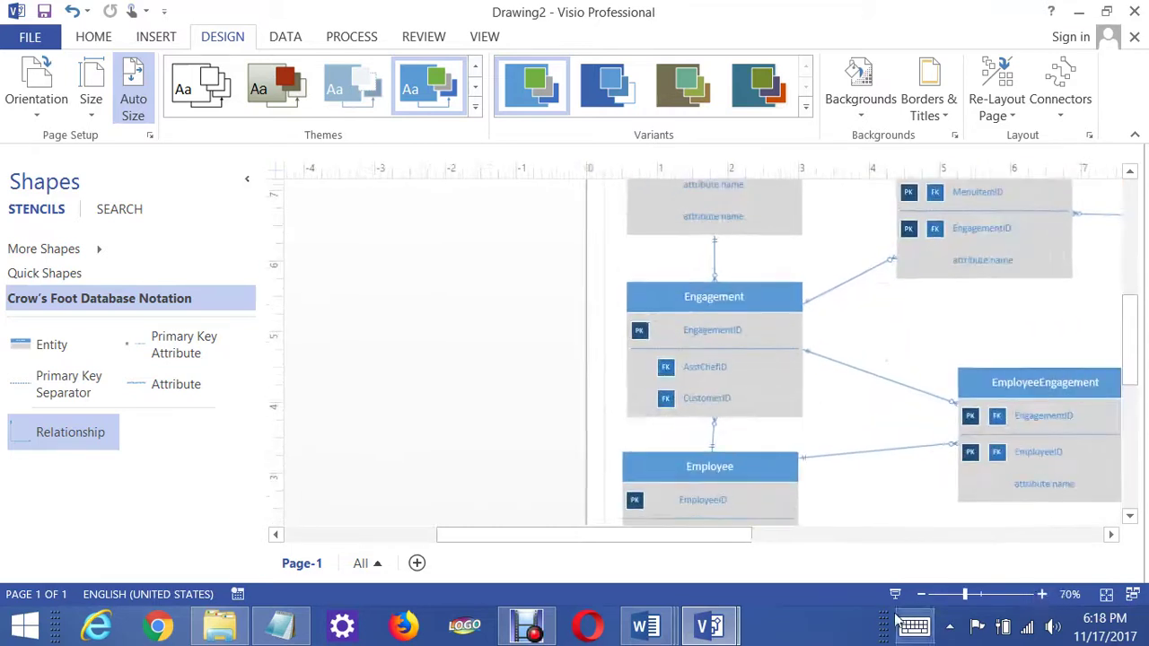
scroll(1015, 547, up, 1)
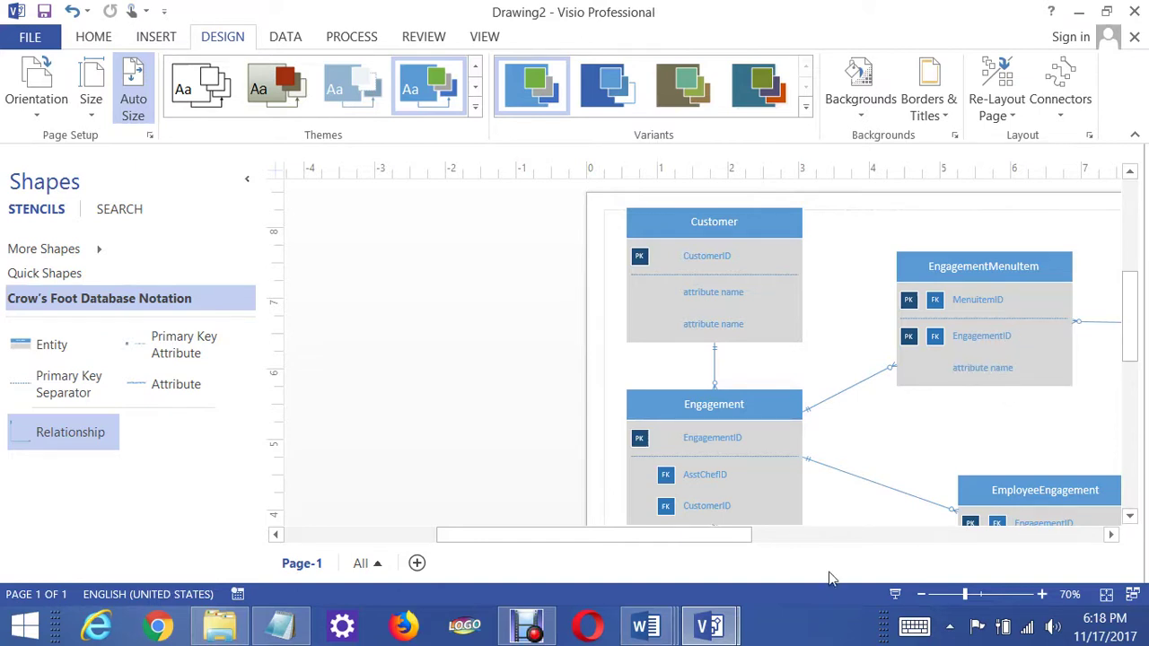
drag(674, 541, 835, 539)
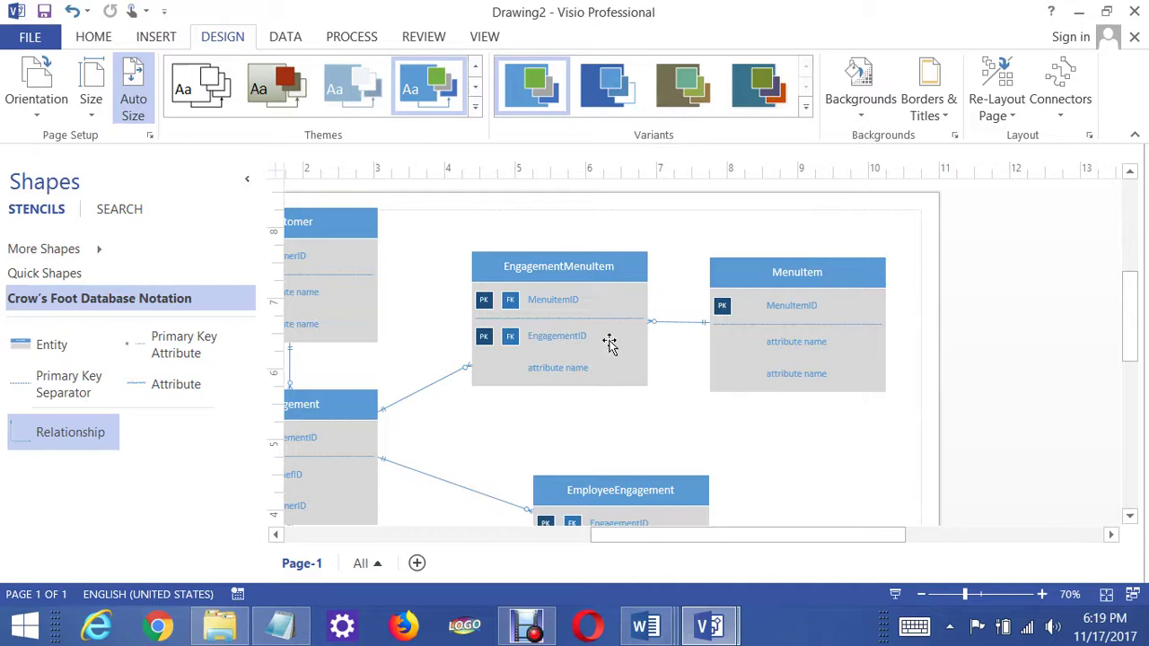
drag(1128, 339, 1129, 362)
drag(849, 539, 803, 539)
scroll(907, 483, up, 3)
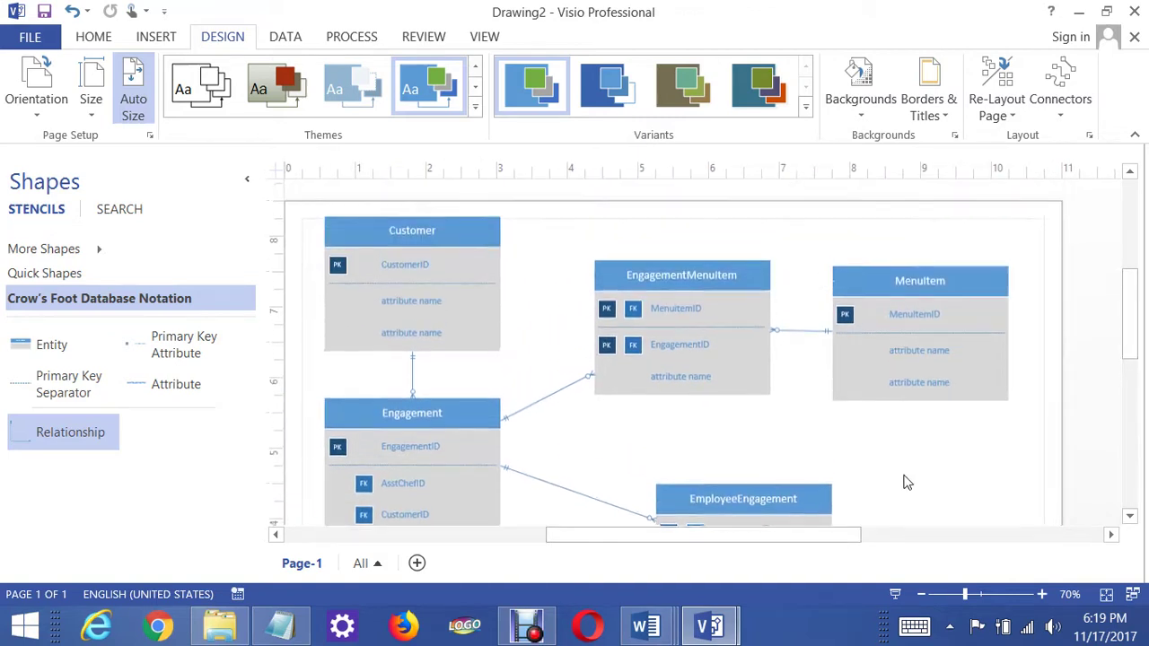
scroll(903, 477, down, 1)
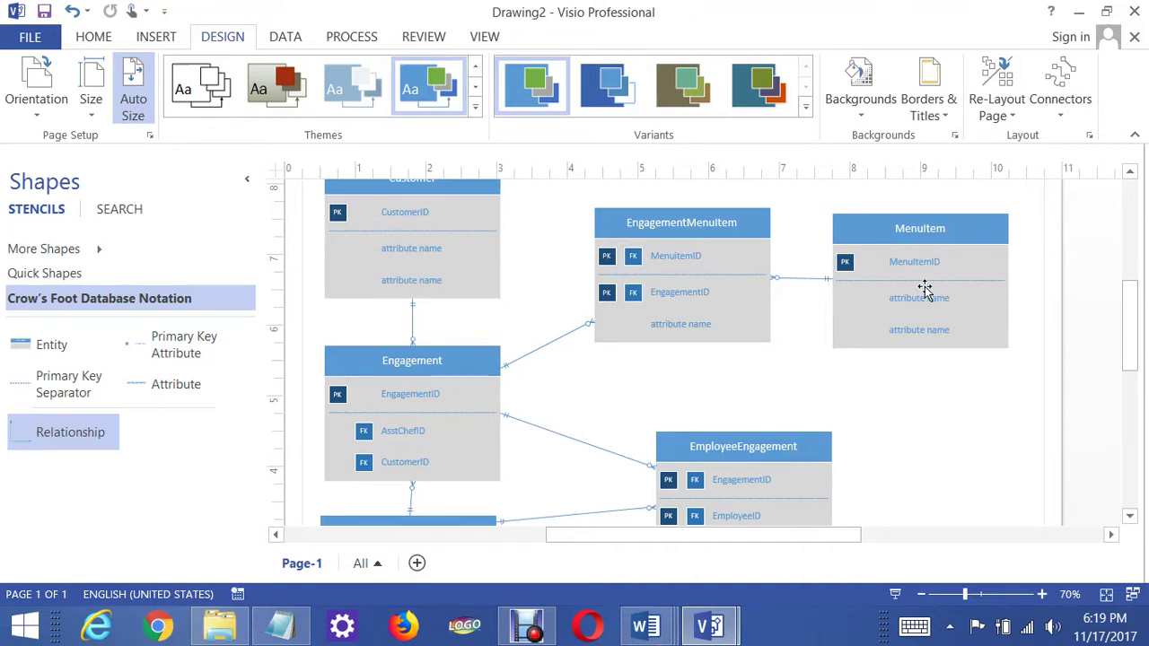
scroll(944, 405, down, 3)
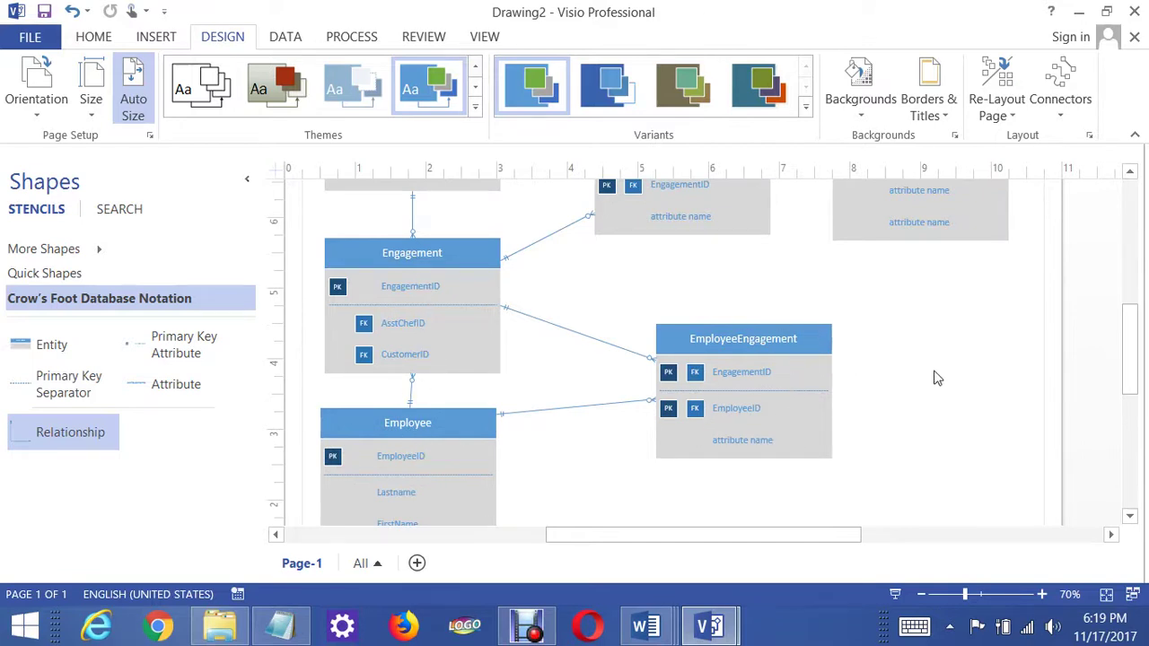
scroll(933, 377, up, 6)
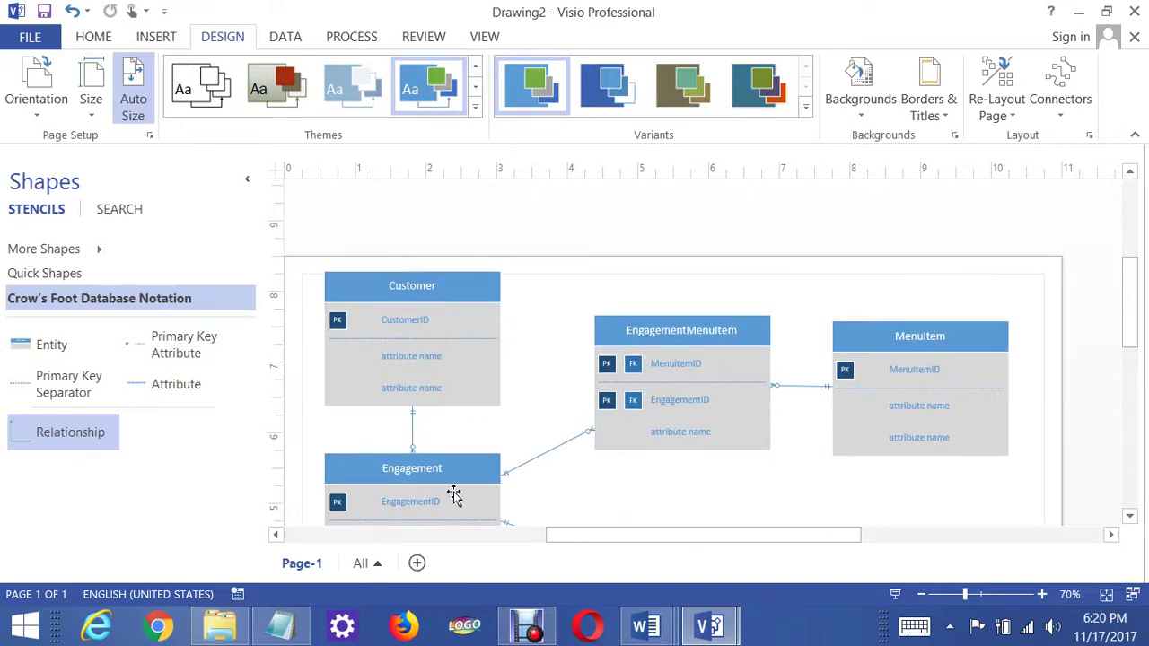
scroll(718, 435, down, 4)
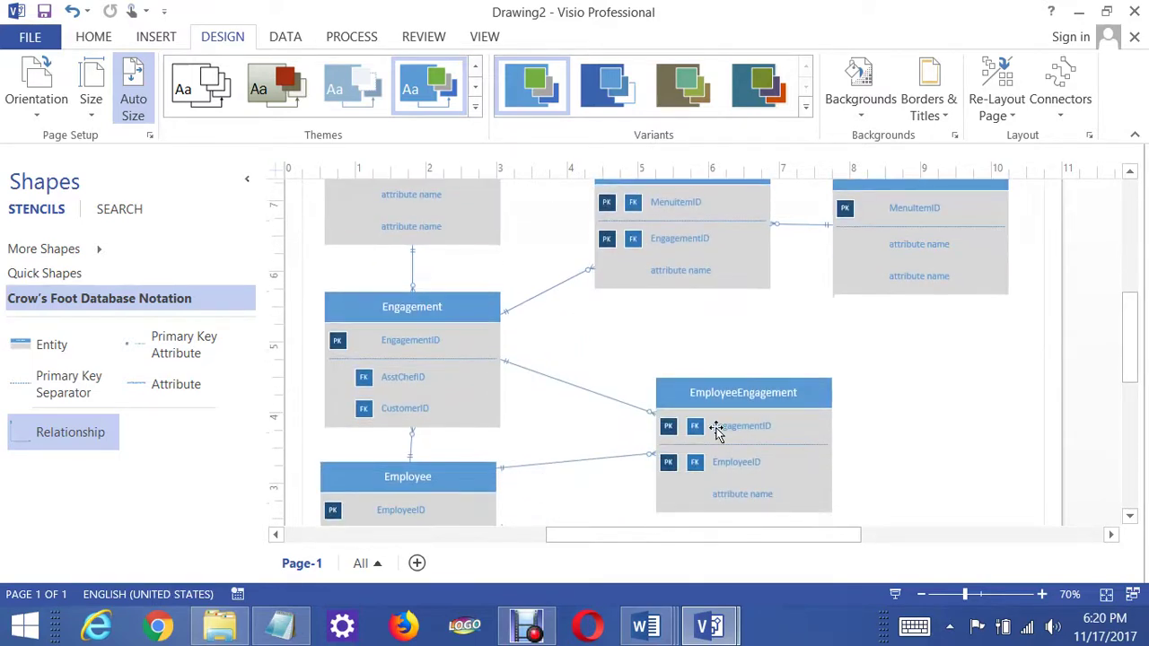
scroll(716, 431, down, 1)
scroll(880, 451, up, 1)
scroll(880, 452, up, 1)
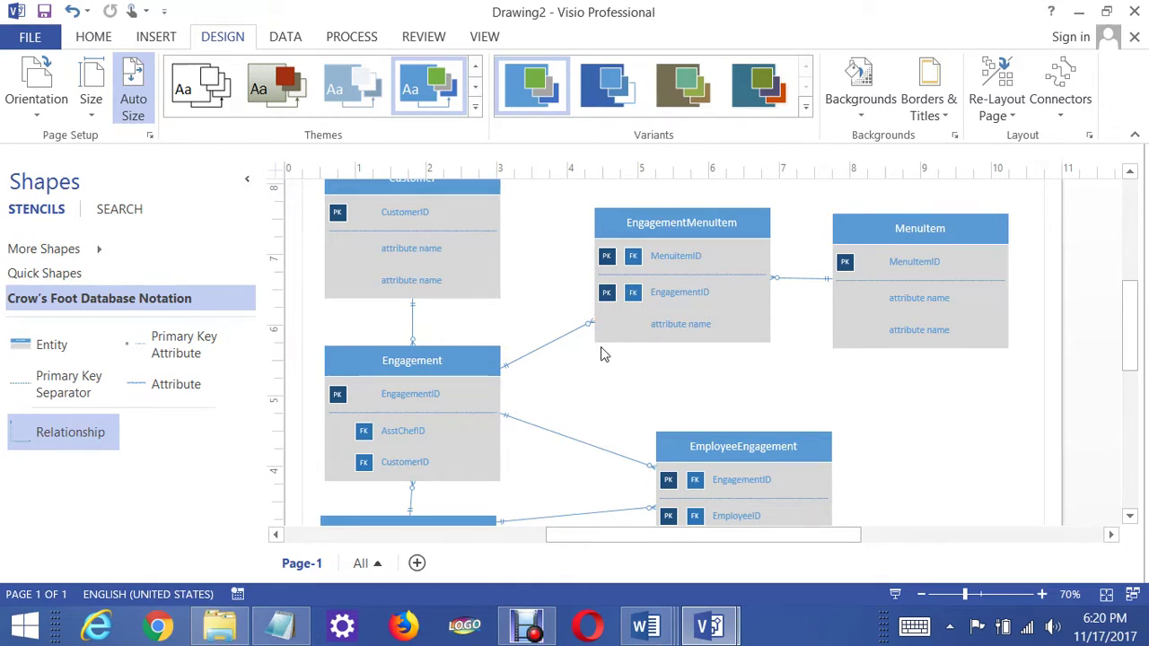
scroll(603, 354, down, 2)
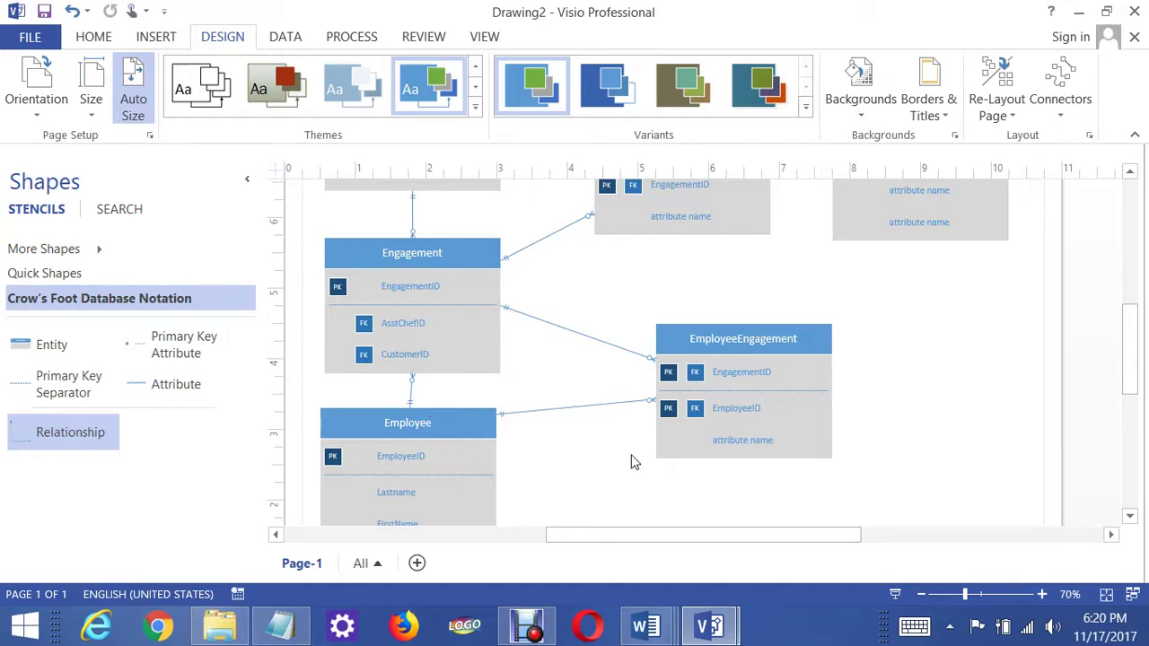
Step: Inspect the end symbol options of the relationship between Engagement and Employee without changing them
click(1042, 595)
click(1041, 594)
click(1041, 594)
click(1041, 595)
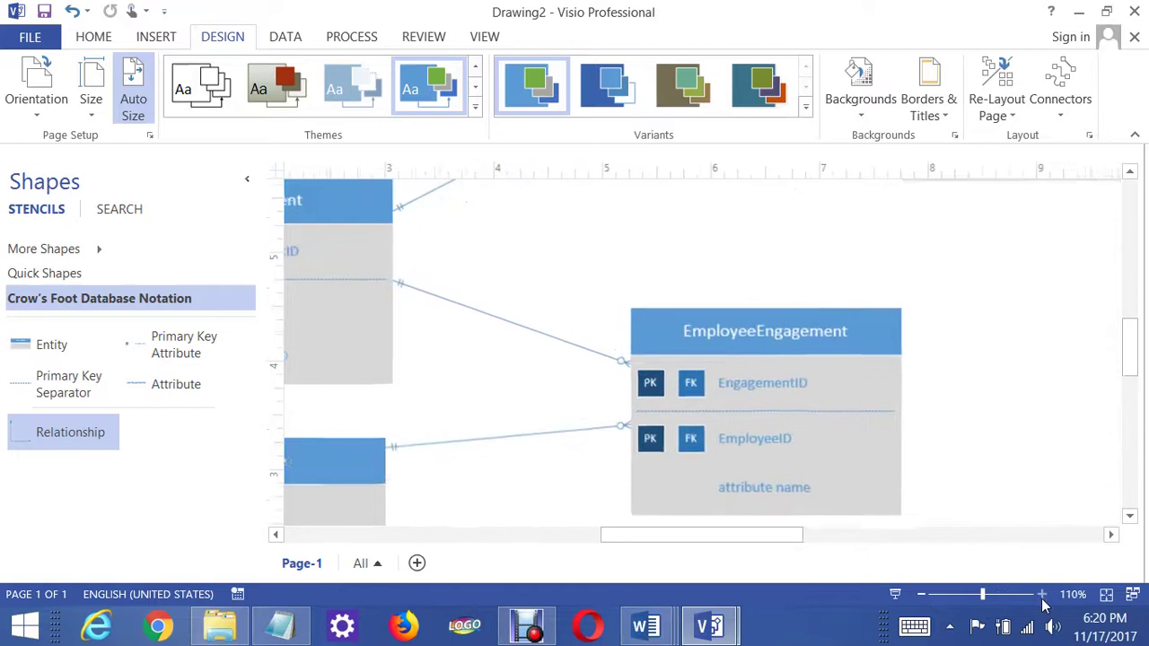
click(1041, 594)
drag(736, 537, 649, 539)
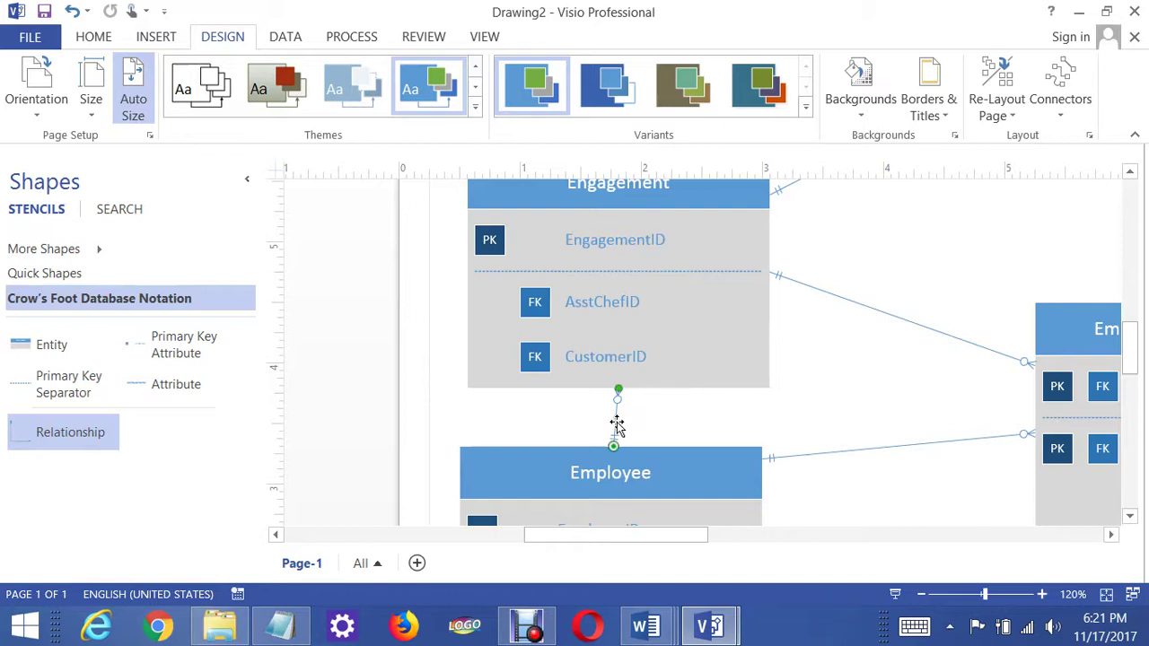
right_click(617, 425)
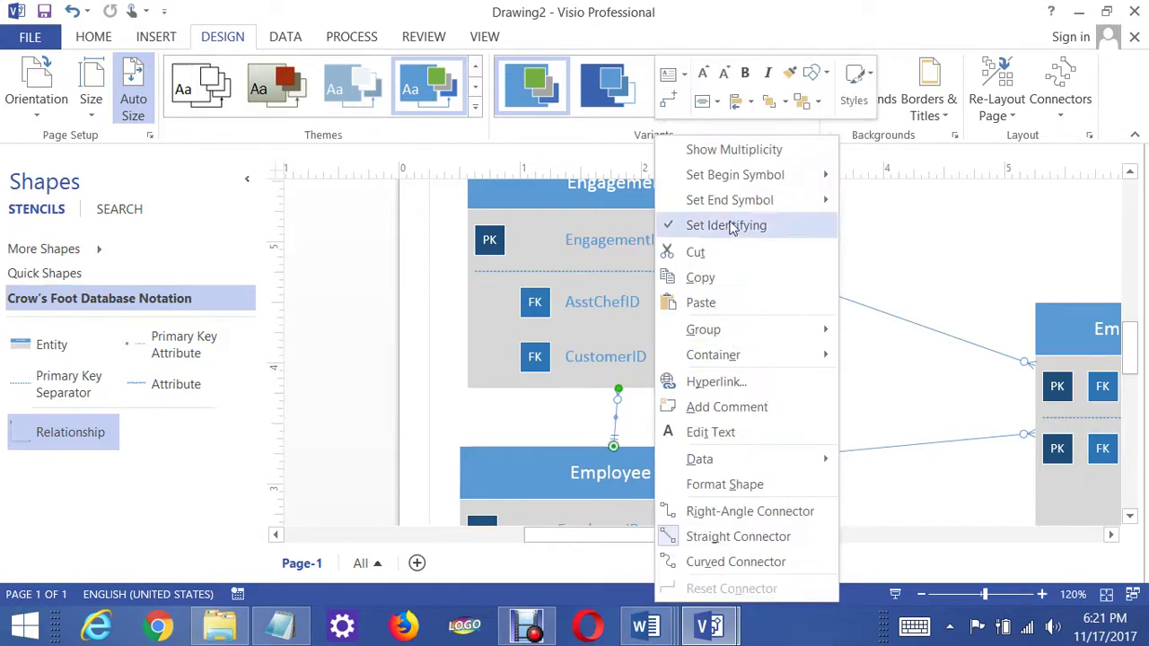
mouse_move(737, 207)
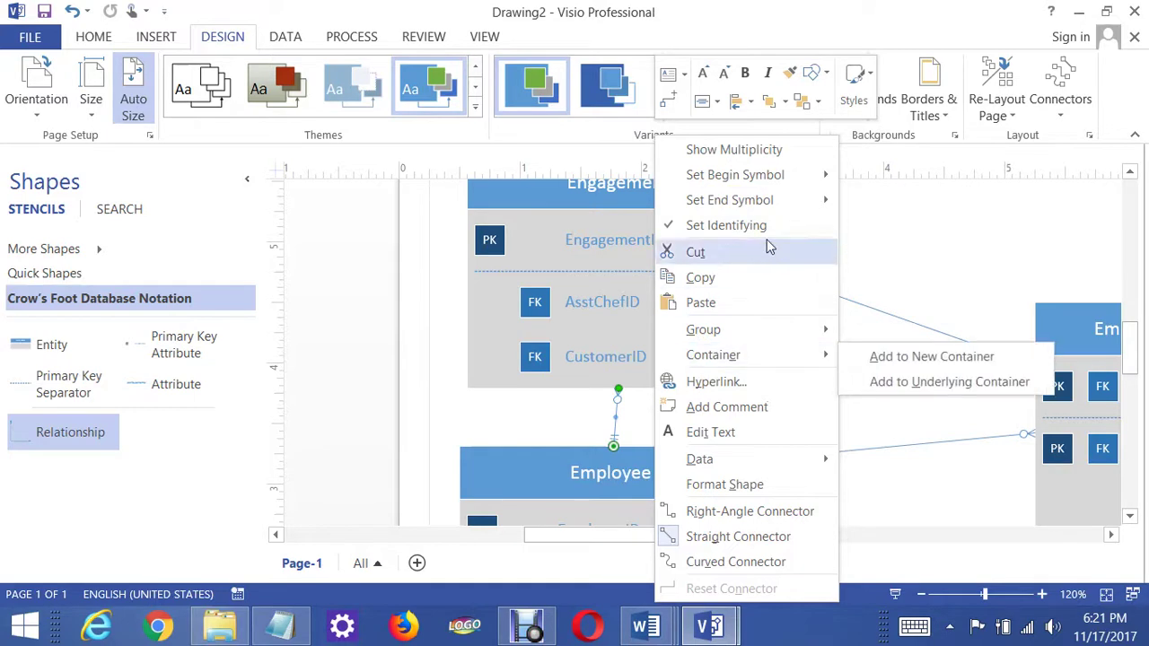
mouse_move(812, 199)
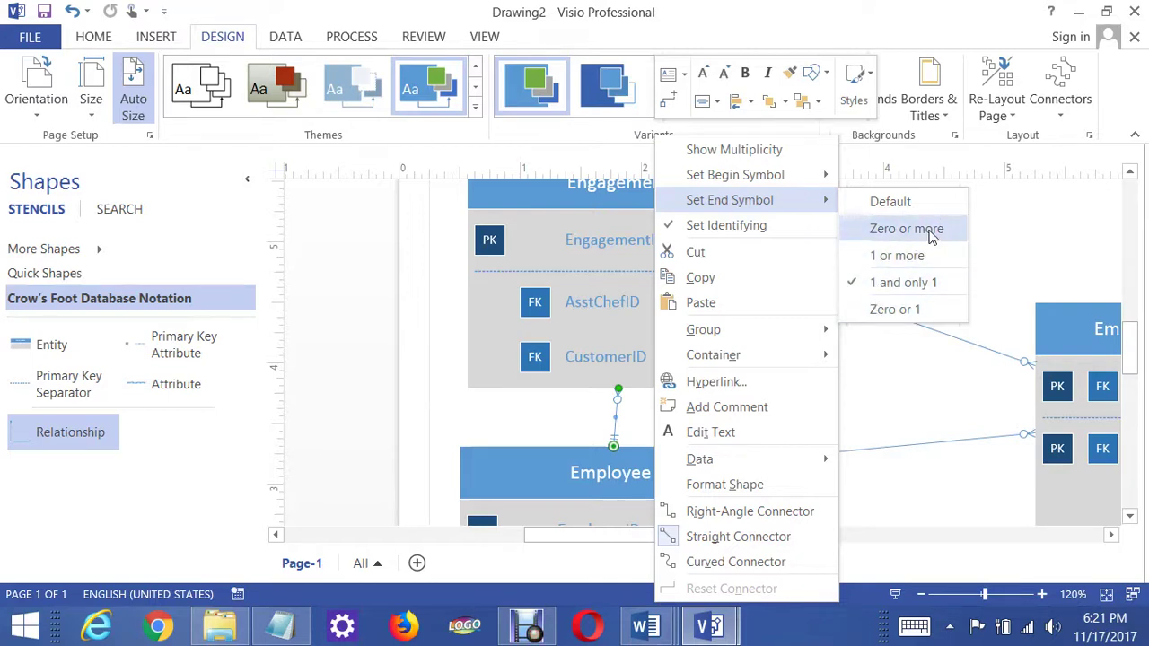
click(1029, 262)
click(939, 270)
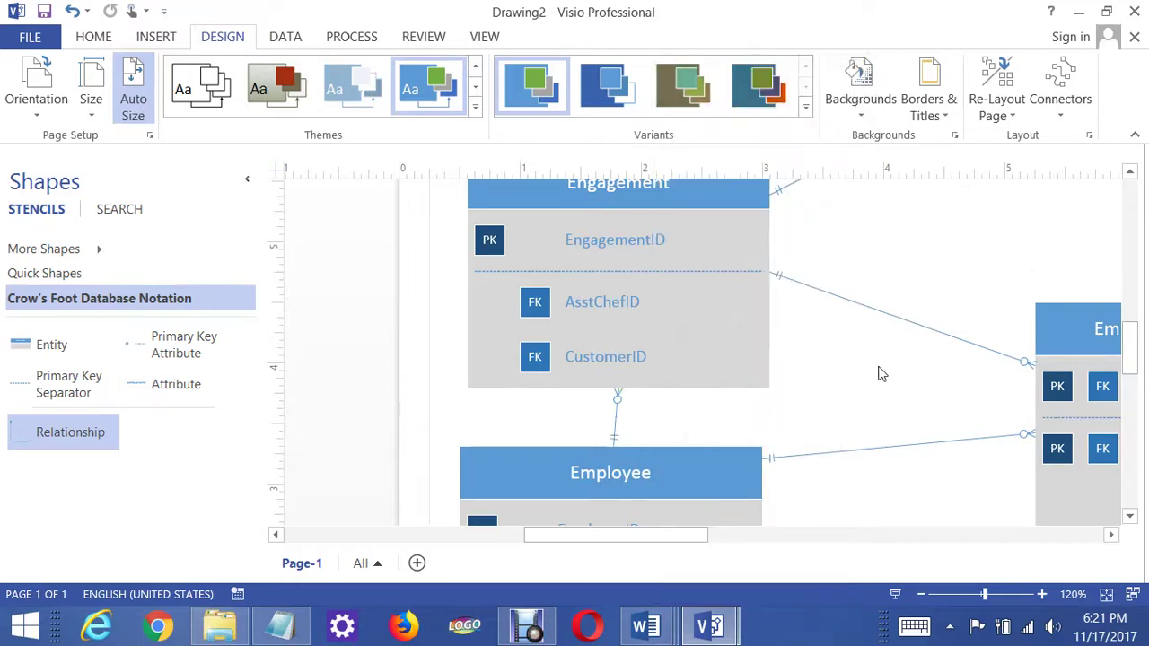
Step: Examine the Employee entity's attributes and the overall layout of the whole diagram page
scroll(880, 374, down, 3)
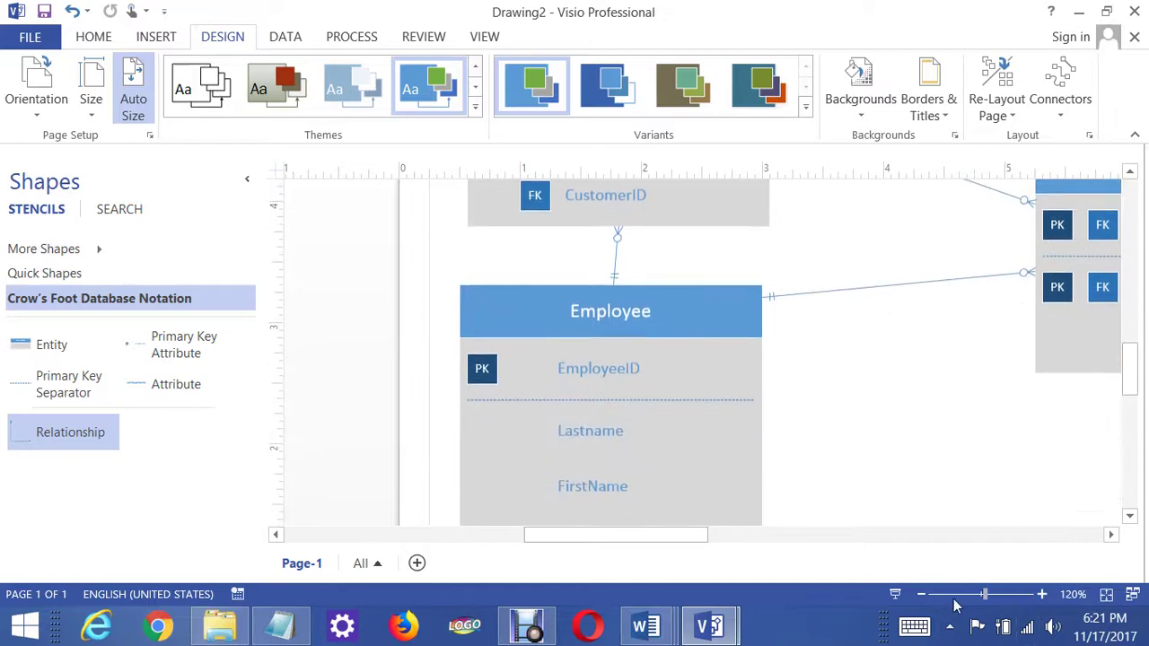
click(926, 599)
click(926, 599)
click(923, 597)
click(923, 597)
click(923, 597)
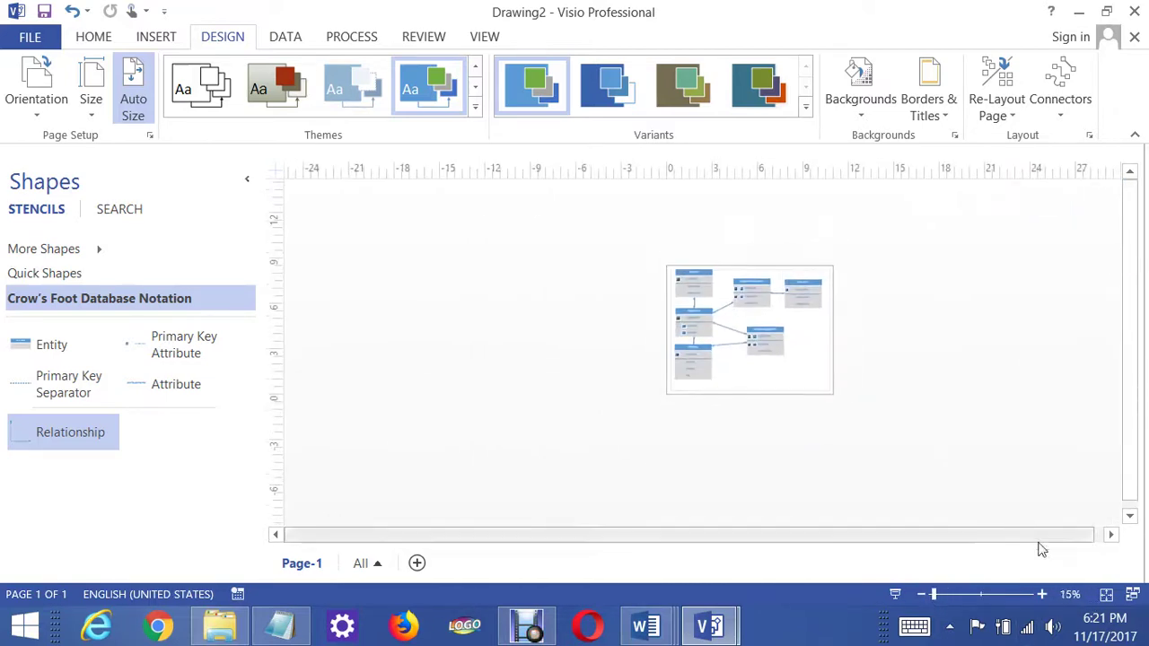
click(1041, 594)
click(1042, 594)
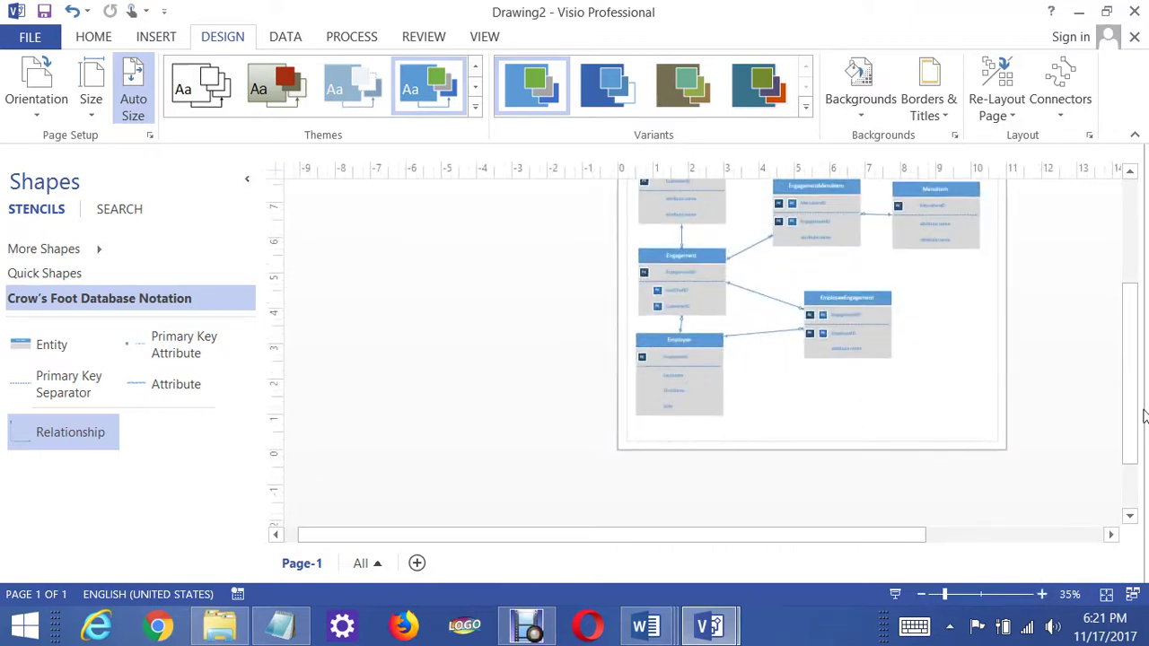